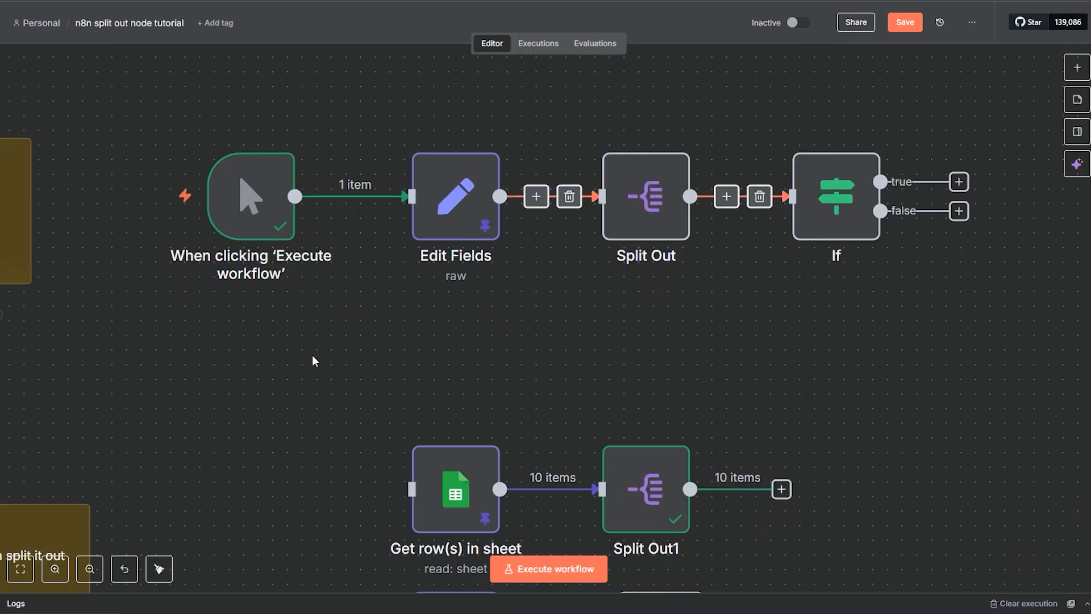
# Step: Look over the four example flows on the canvas, from Example 1 With JSON to Example 4 Advanced Sheets
pyautogui.hscroll(-10, 311, 361)
pyautogui.moveTo(237, 83); pyautogui.dragTo(535, 292)
pyautogui.click(720, 421)
pyautogui.moveTo(747, 509); pyautogui.dragTo(713, 259)
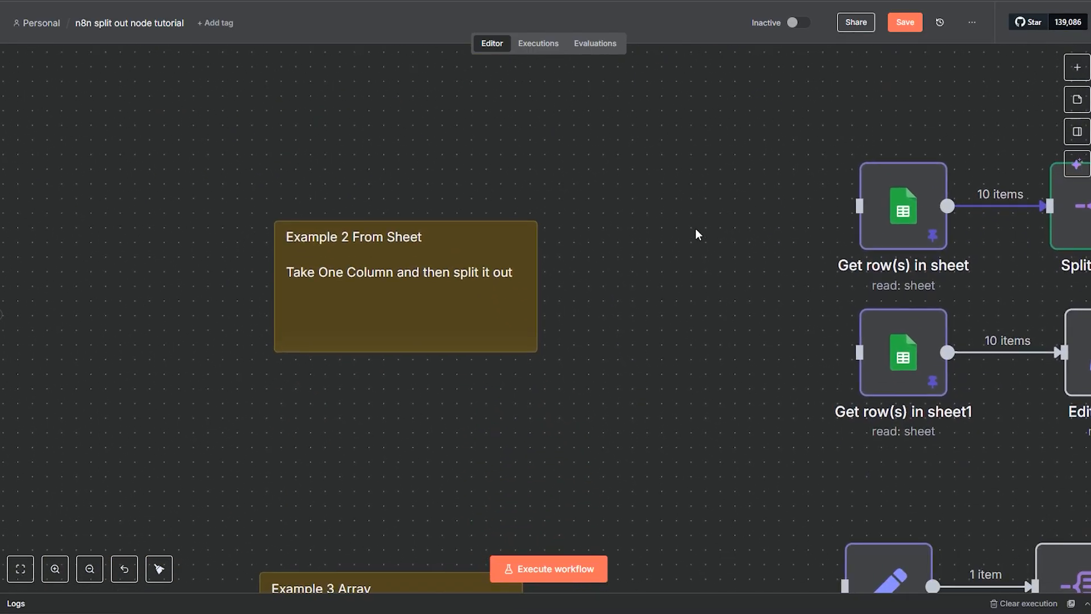
pyautogui.hscroll(4, 730, 288)
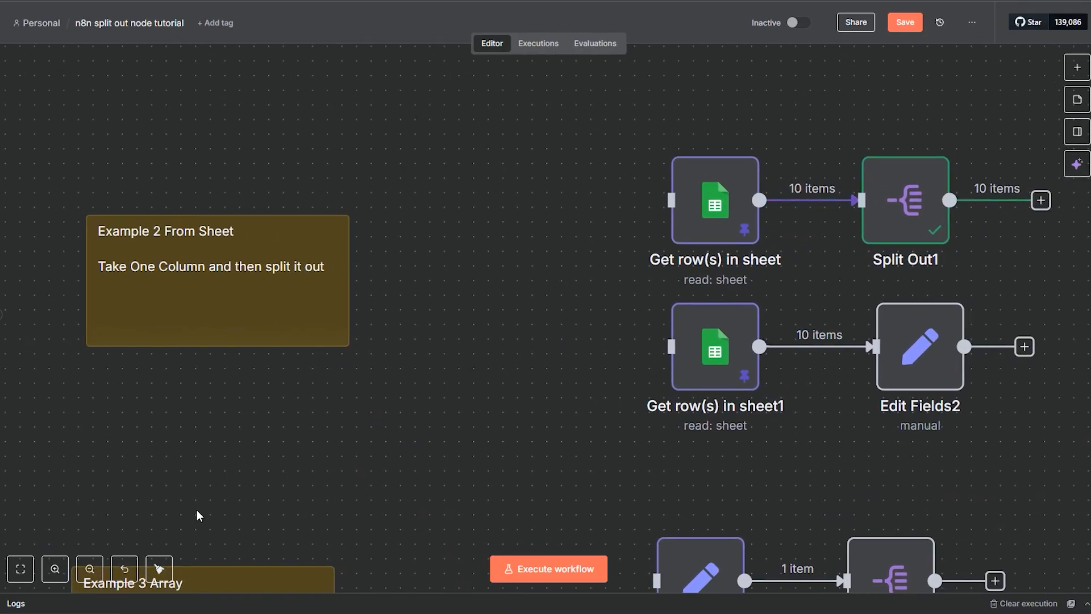
pyautogui.moveTo(231, 458); pyautogui.dragTo(429, 154)
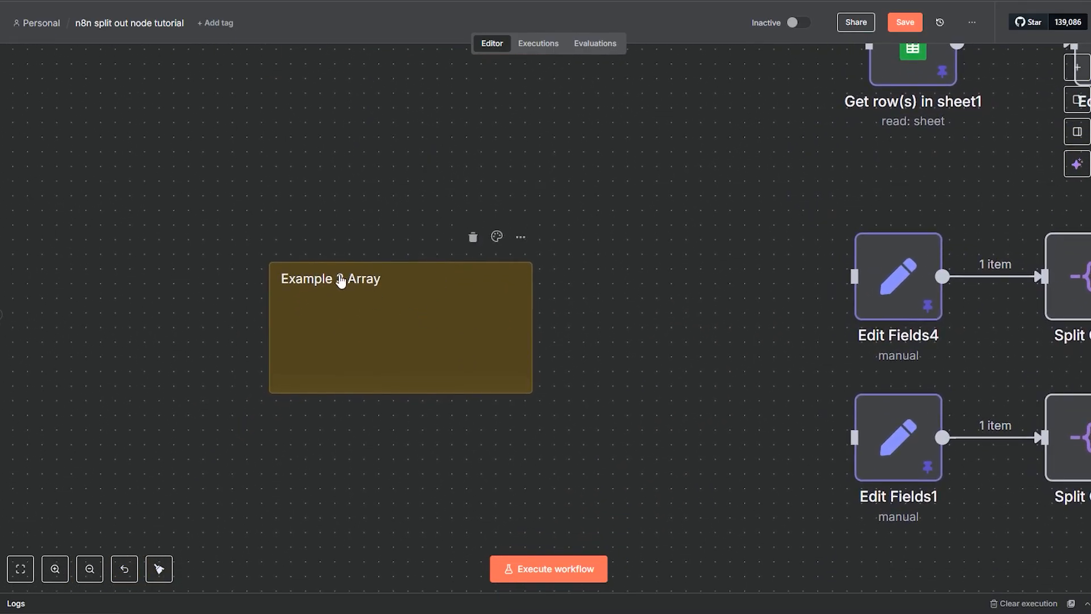
pyautogui.moveTo(602, 450); pyautogui.dragTo(608, 125)
pyautogui.moveTo(363, 520); pyautogui.dragTo(536, 519)
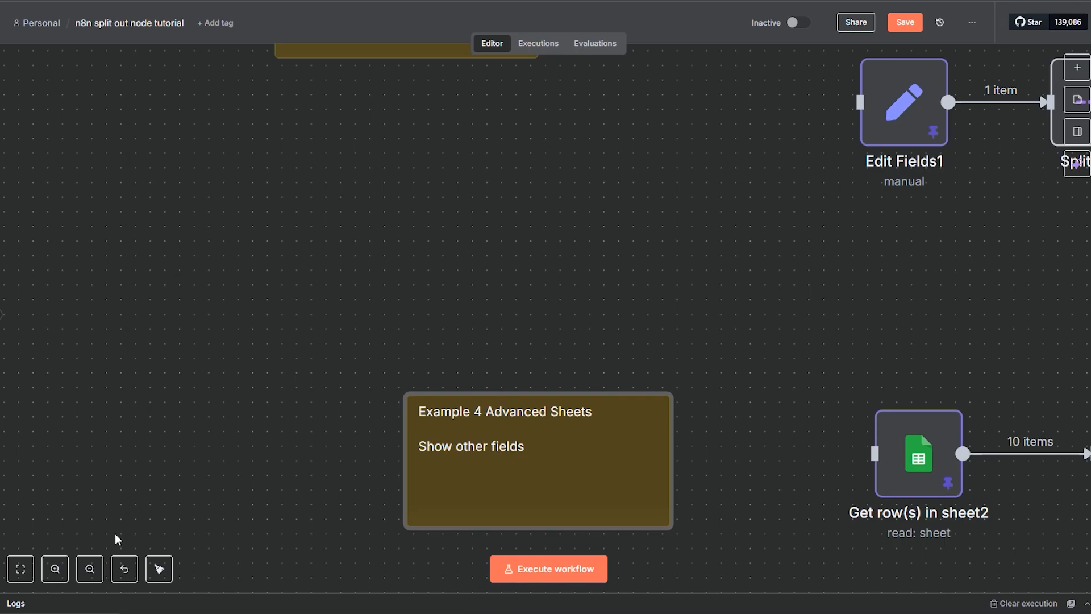
pyautogui.click(94, 573)
pyautogui.click(94, 573)
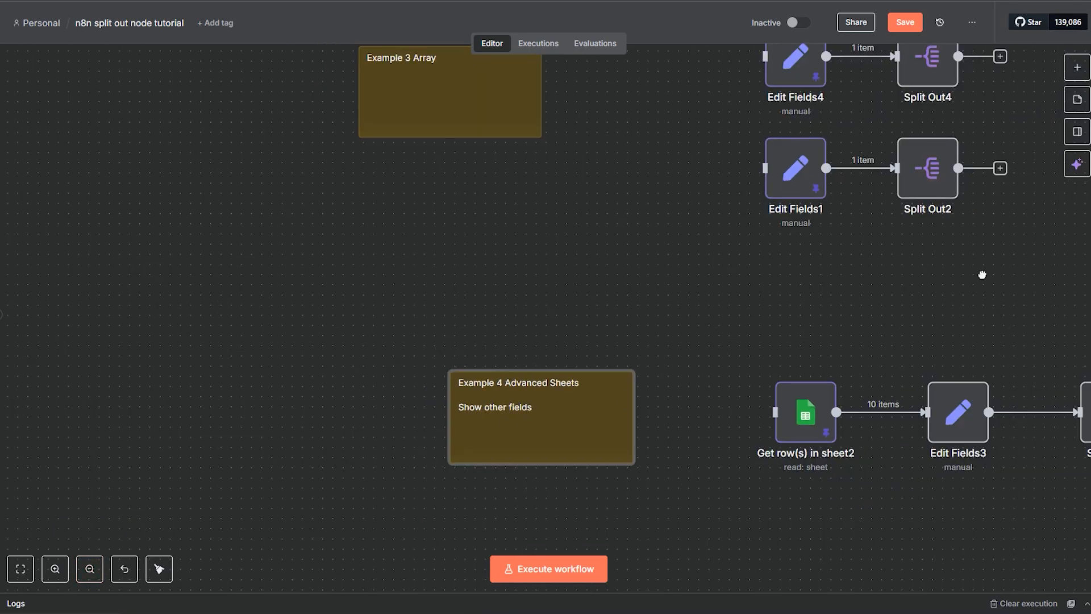
pyautogui.moveTo(982, 274); pyautogui.dragTo(811, 263)
pyautogui.moveTo(384, 426); pyautogui.dragTo(251, 425)
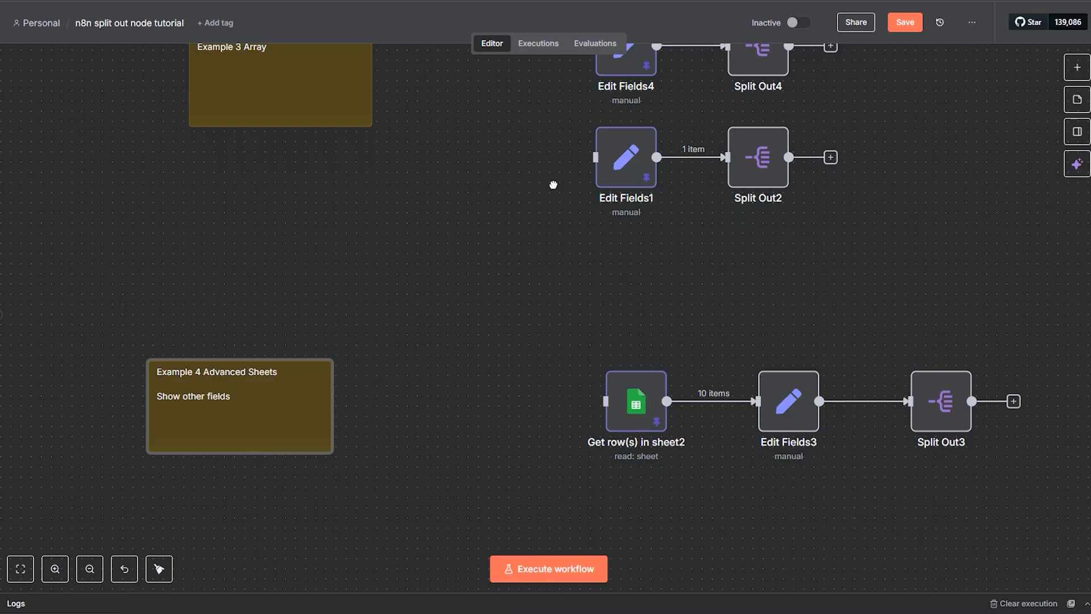
pyautogui.moveTo(553, 185); pyautogui.dragTo(400, 343)
pyautogui.moveTo(820, 159); pyautogui.dragTo(750, 426)
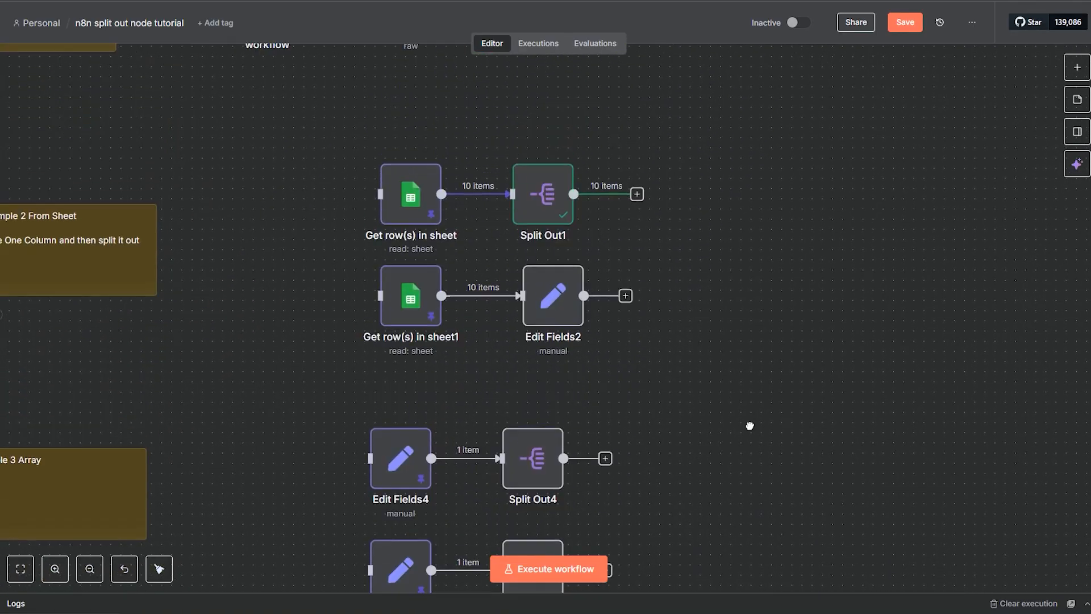
pyautogui.moveTo(755, 178); pyautogui.dragTo(850, 390)
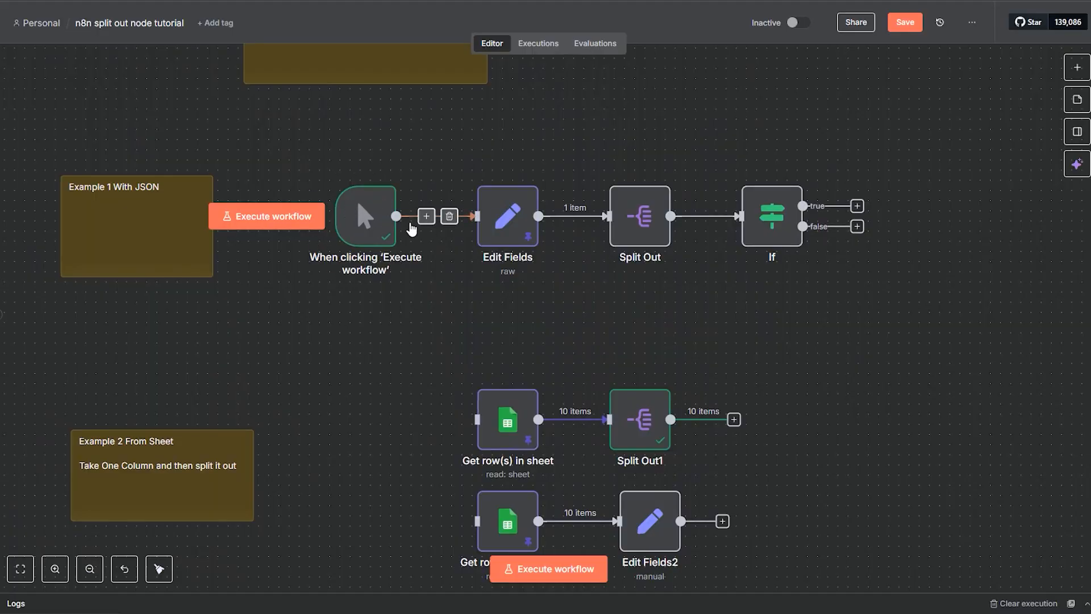
# Step: Look up the trigger types available for adding another trigger to the workflow
pyautogui.click(1076, 67)
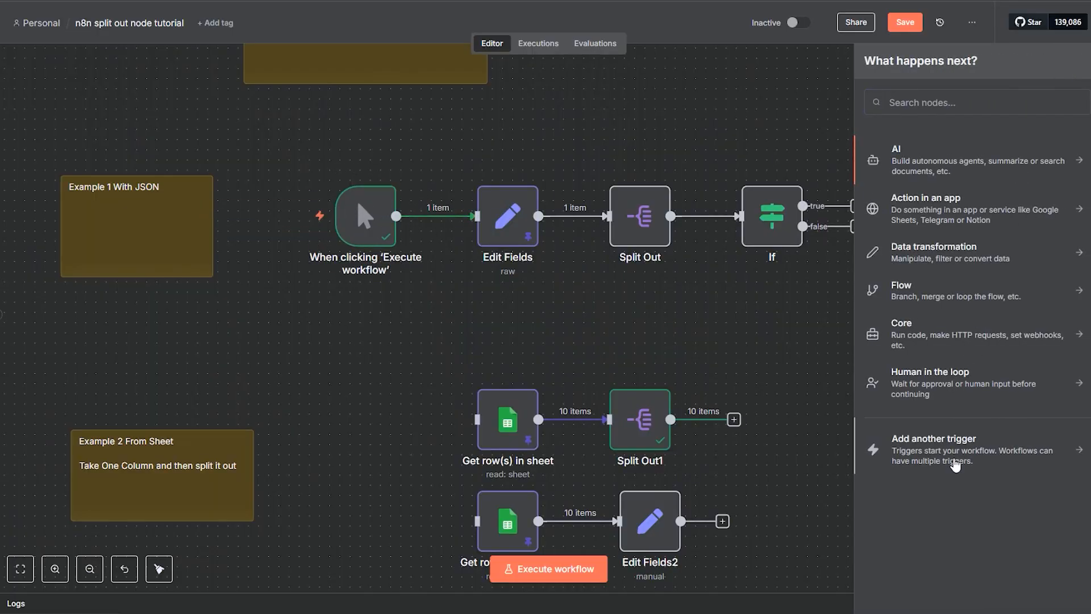
pyautogui.click(952, 457)
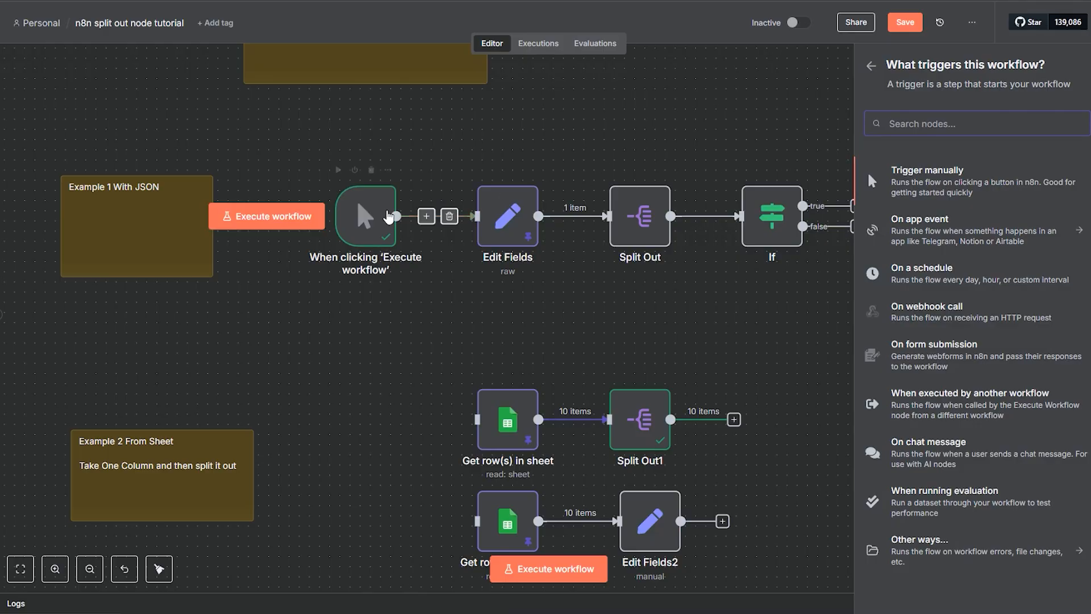
pyautogui.click(600, 133)
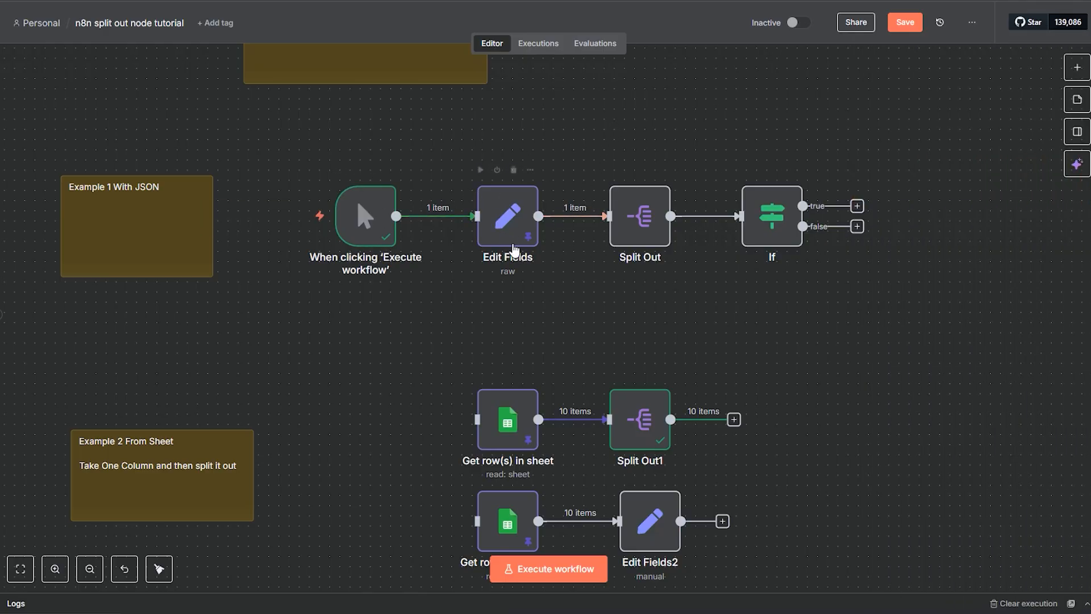
# Step: Search the node library for "edit" and for "split" without adding a node
pyautogui.click(1077, 69)
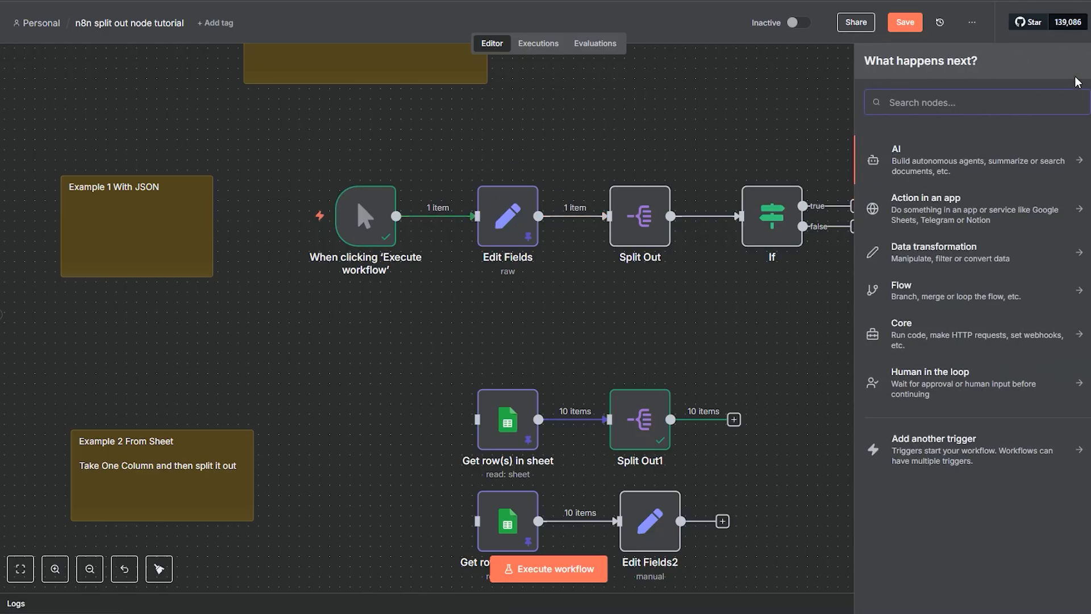
pyautogui.write('edit')
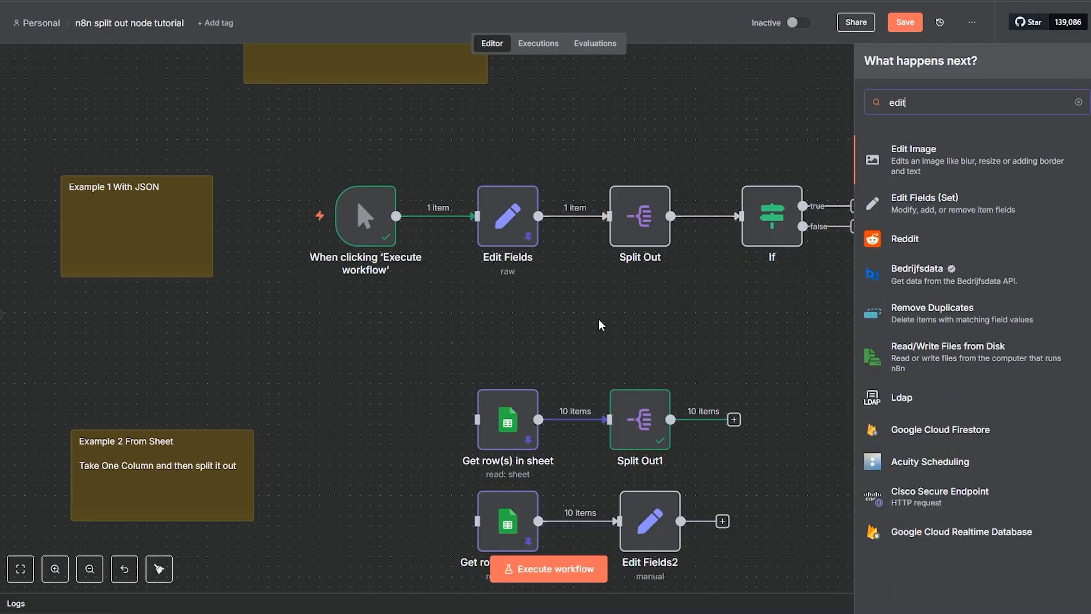
pyautogui.click(526, 298)
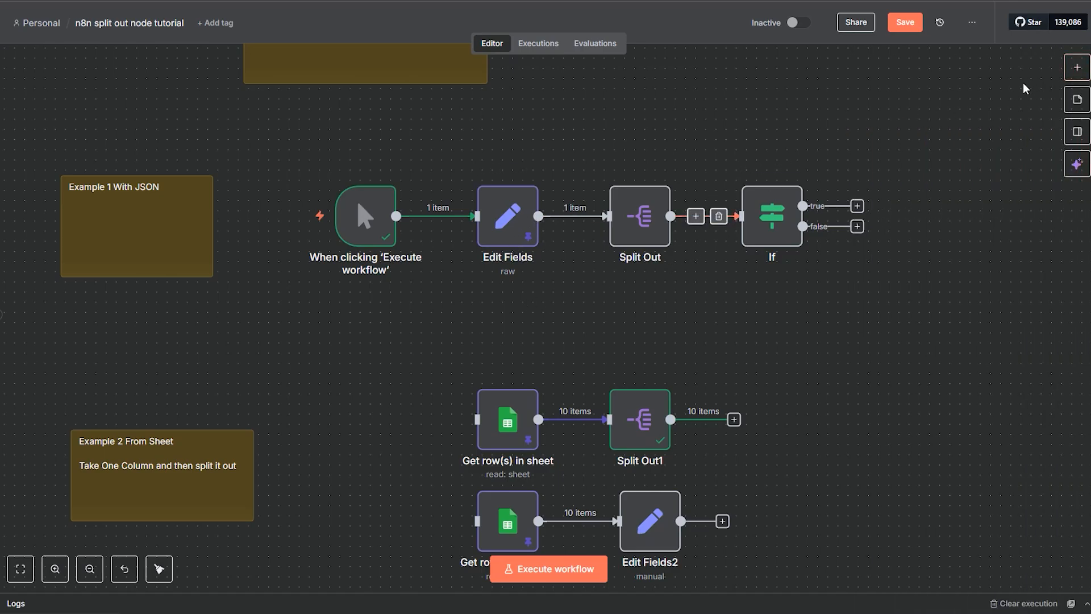
pyautogui.click(1080, 70)
pyautogui.write('split')
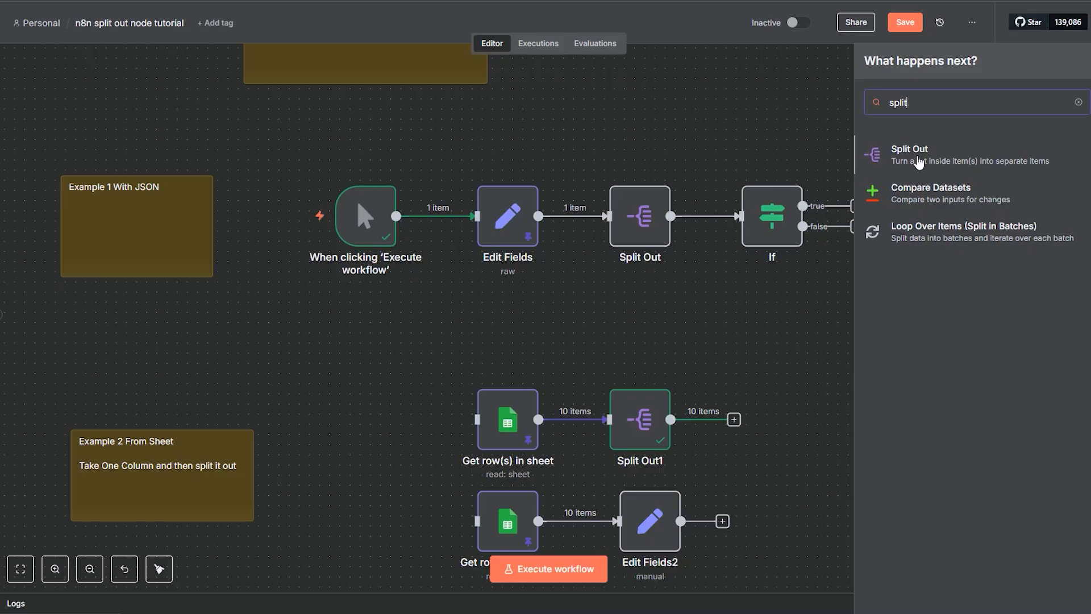
pyautogui.click(761, 159)
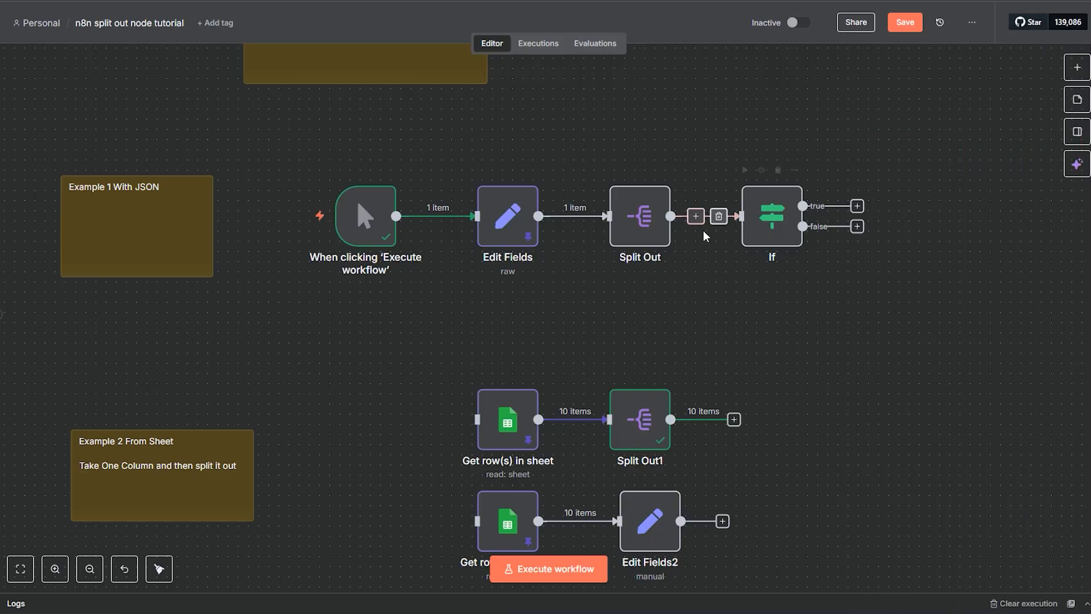
# Step: Search the node library for "if" without adding a node
pyautogui.click(1066, 75)
pyautogui.write('if')
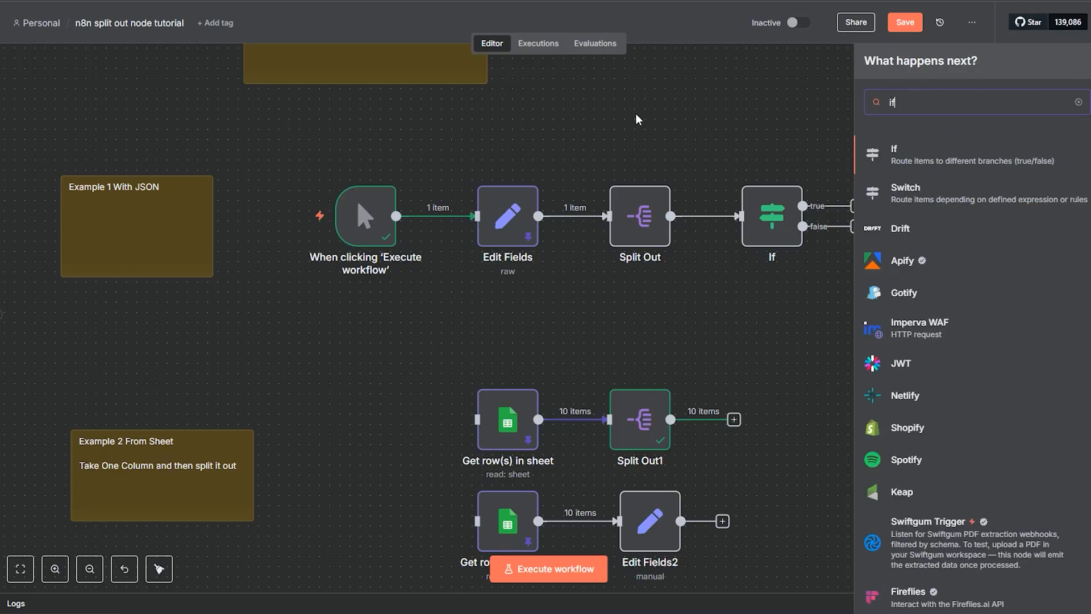
pyautogui.click(666, 123)
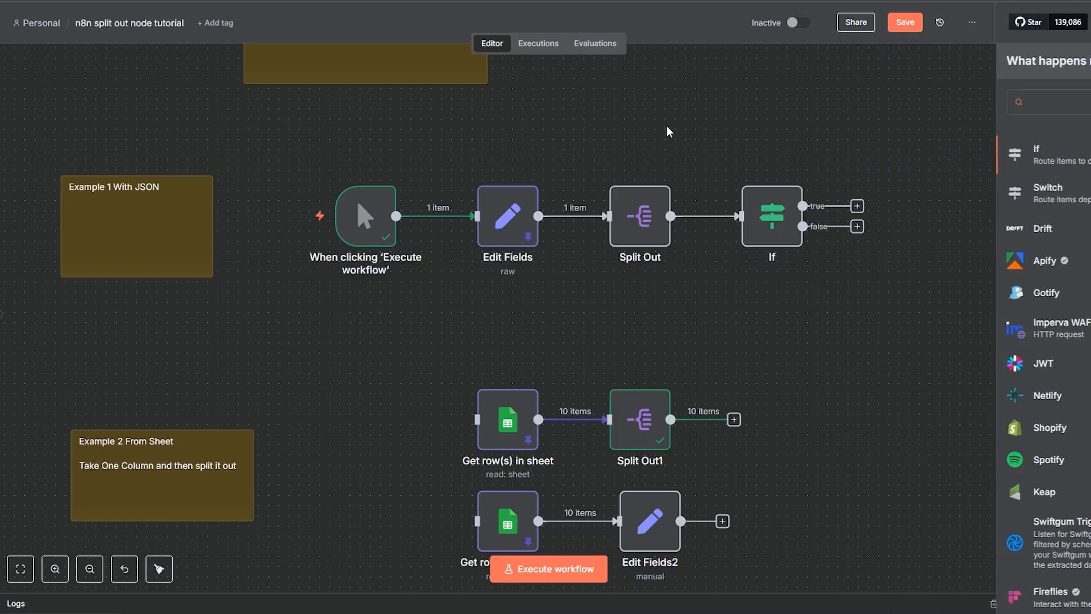
# Step: Search the node library for "shee" and view the actions offered by Google Sheets without adding one
pyautogui.scroll(-5, 771, 305)
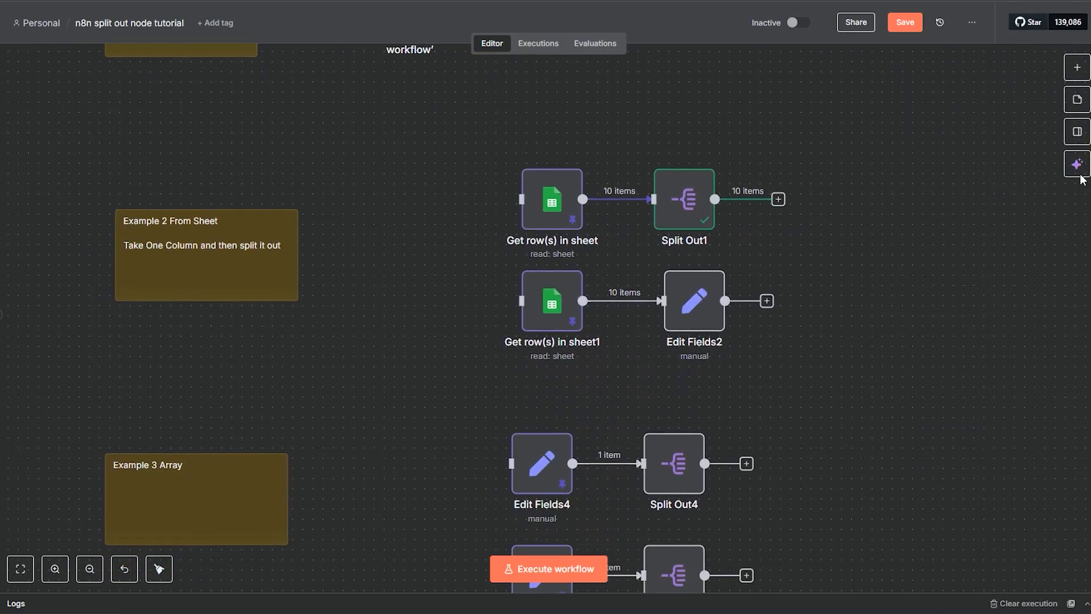
pyautogui.click(1077, 69)
pyautogui.write('shee')
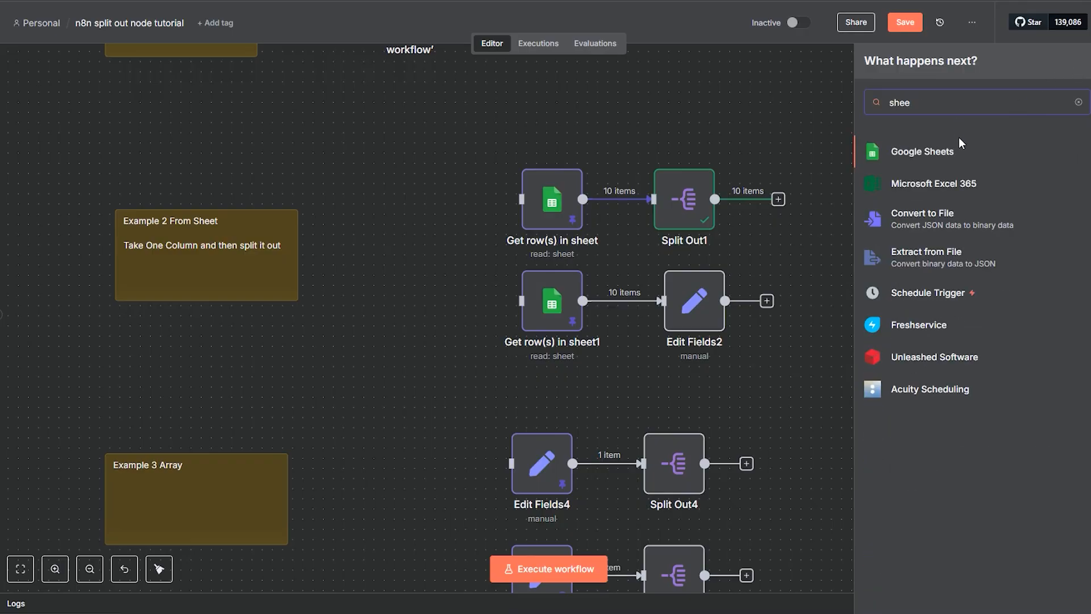
pyautogui.click(961, 143)
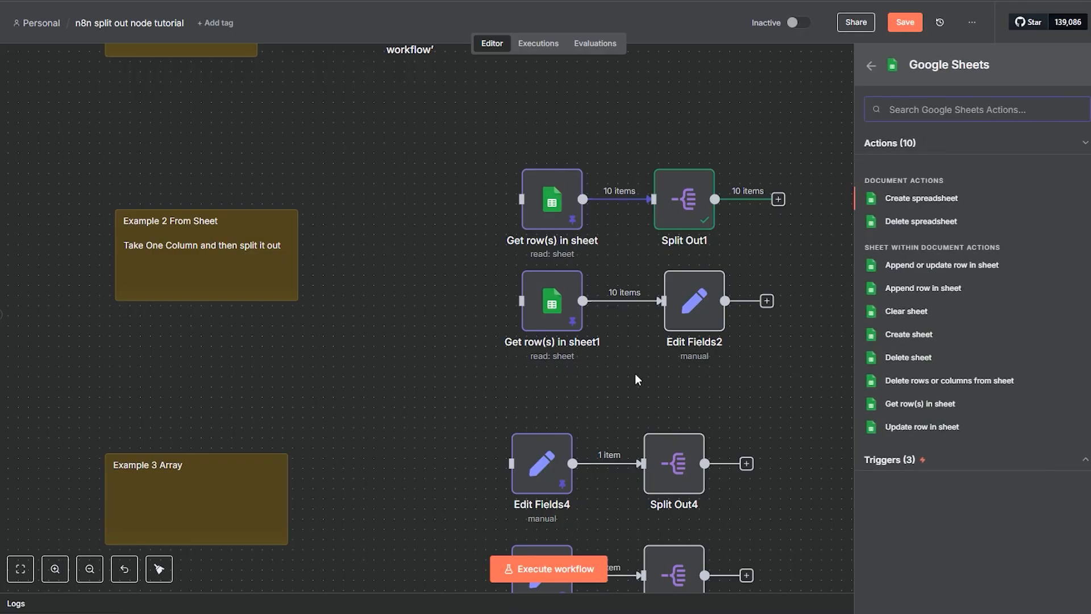
pyautogui.click(571, 396)
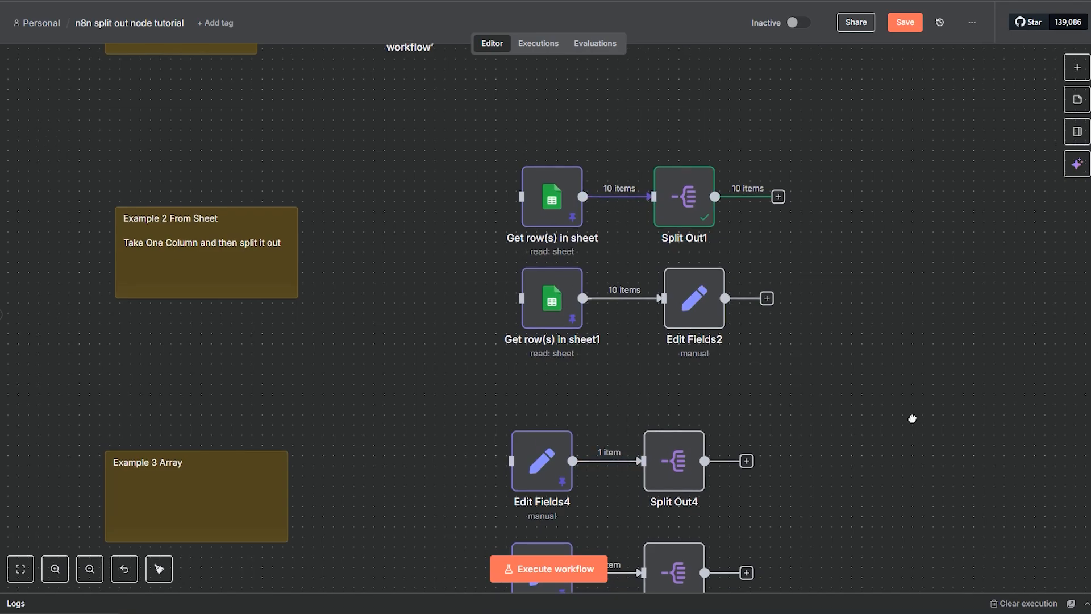
# Step: Review the example flows again, finishing with a closer look at the Example 1 With JSON flow
pyautogui.moveTo(911, 419); pyautogui.dragTo(887, 219)
pyautogui.moveTo(812, 427); pyautogui.dragTo(761, 571)
pyautogui.moveTo(779, 224); pyautogui.dragTo(847, 456)
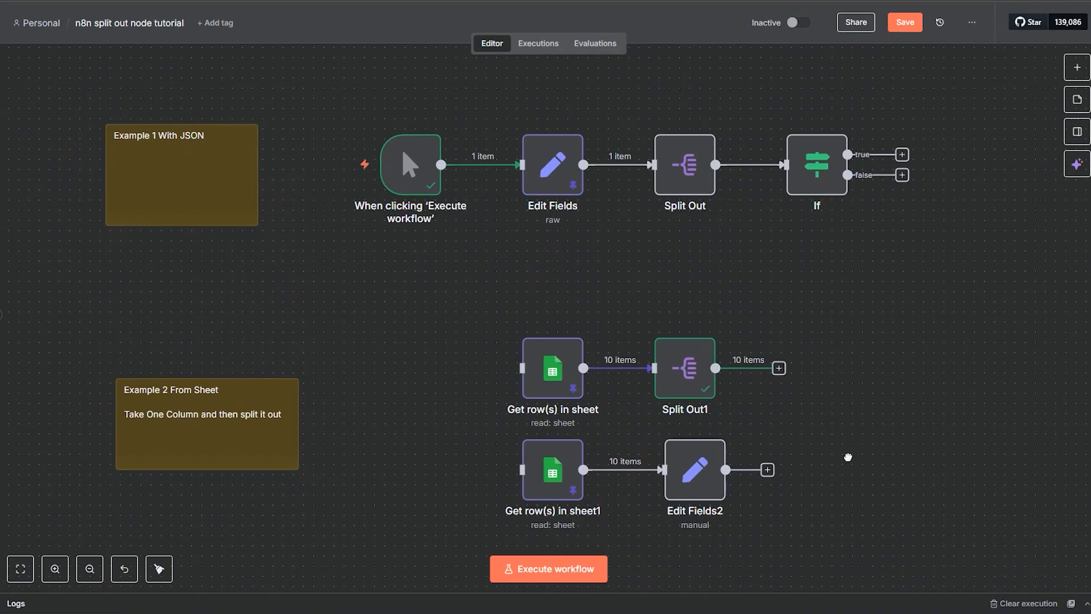
pyautogui.moveTo(455, 284); pyautogui.dragTo(448, 398)
pyautogui.click(61, 573)
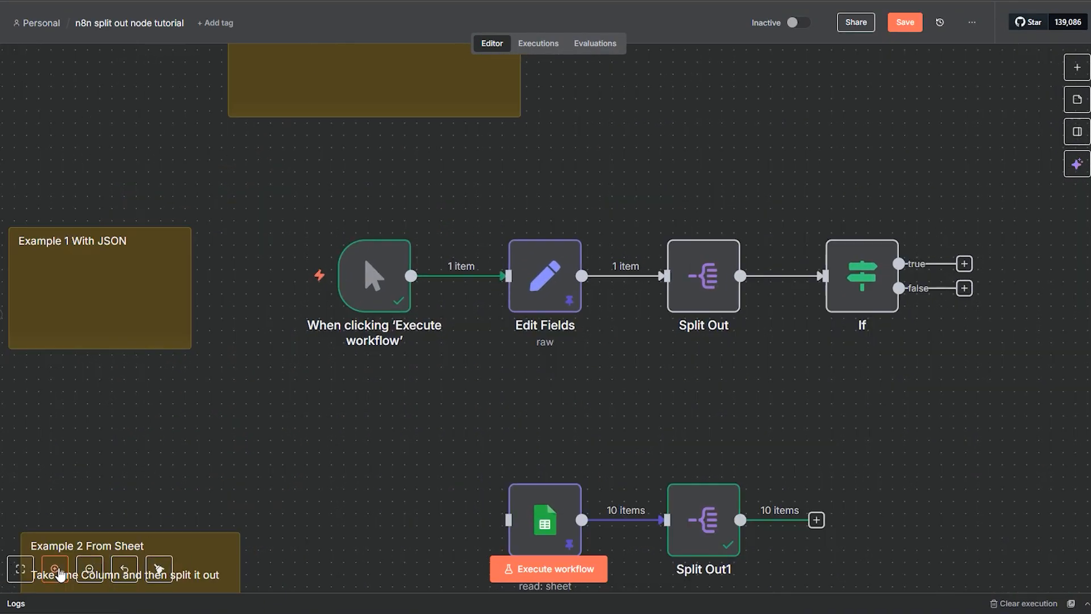
pyautogui.click(60, 573)
pyautogui.click(60, 573)
pyautogui.click(61, 573)
pyautogui.click(88, 571)
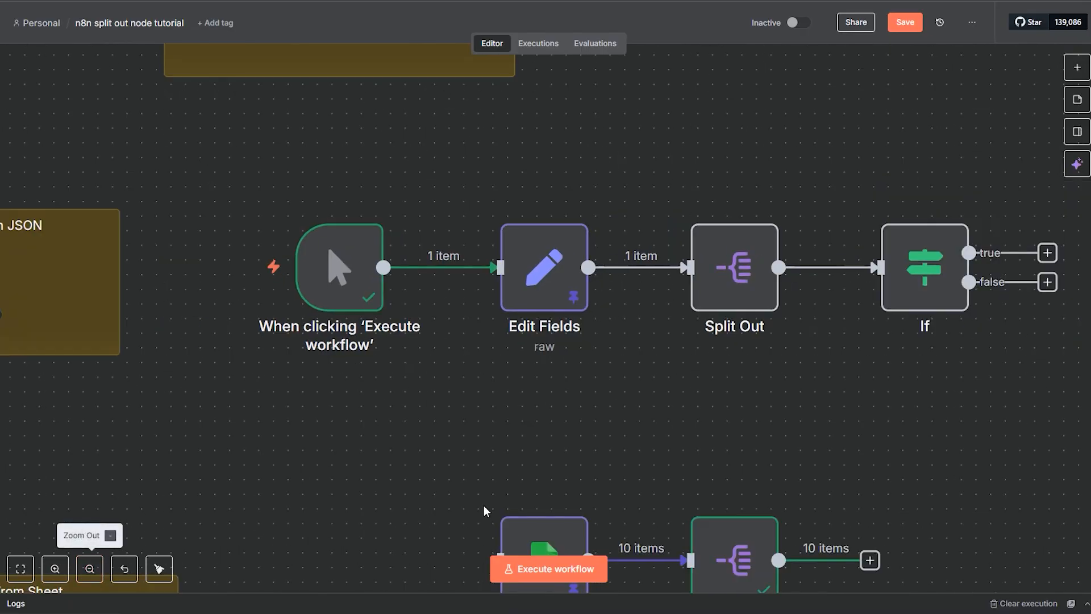
pyautogui.moveTo(554, 425); pyautogui.dragTo(659, 402)
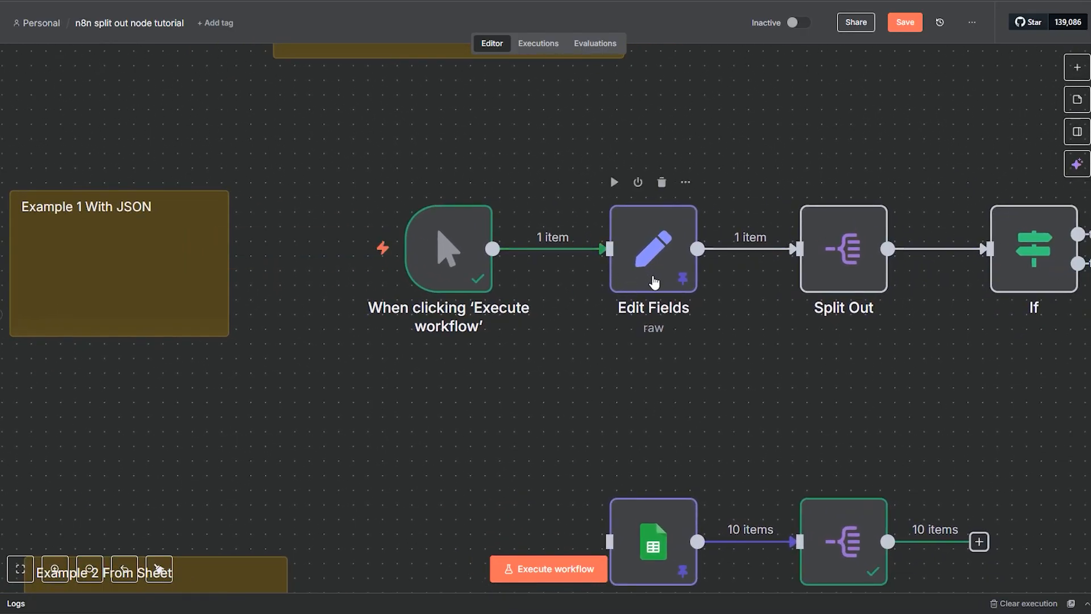
# Step: Open the Edit Fields node of Example 1 and view its mode options, keeping JSON
pyautogui.doubleClick(653, 275)
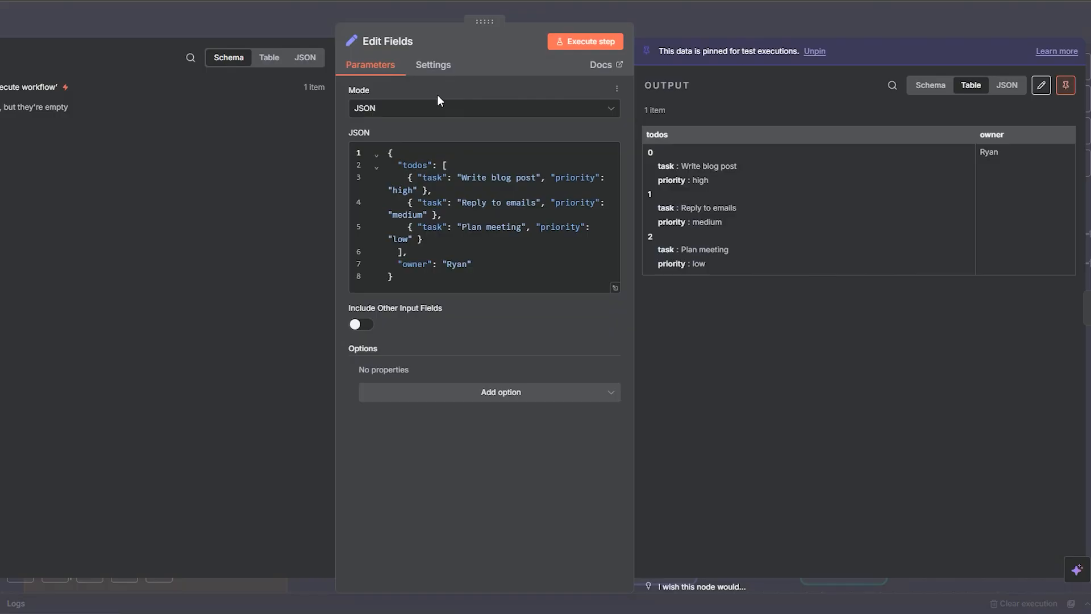
pyautogui.click(437, 109)
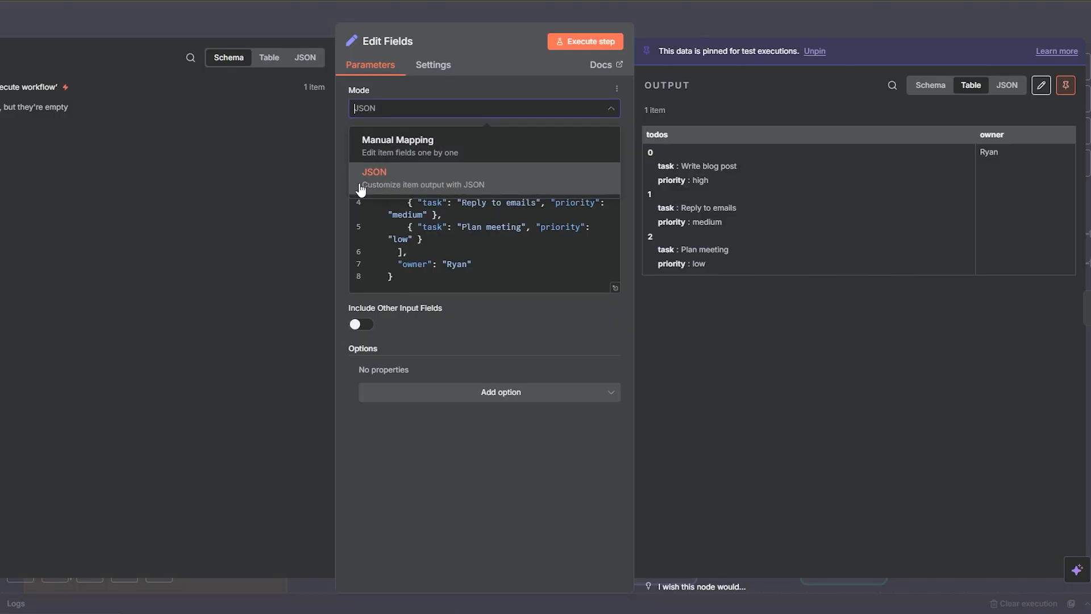
pyautogui.click(339, 203)
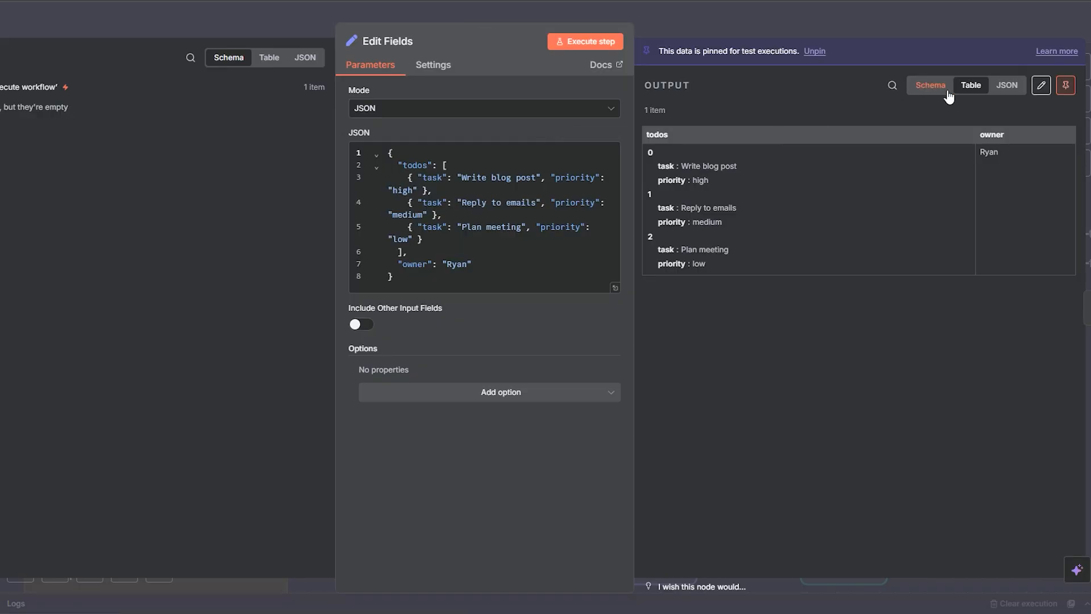
# Step: Show the Edit Fields output as JSON and examine the todos' task and priority entries and the owner field
pyautogui.click(1008, 86)
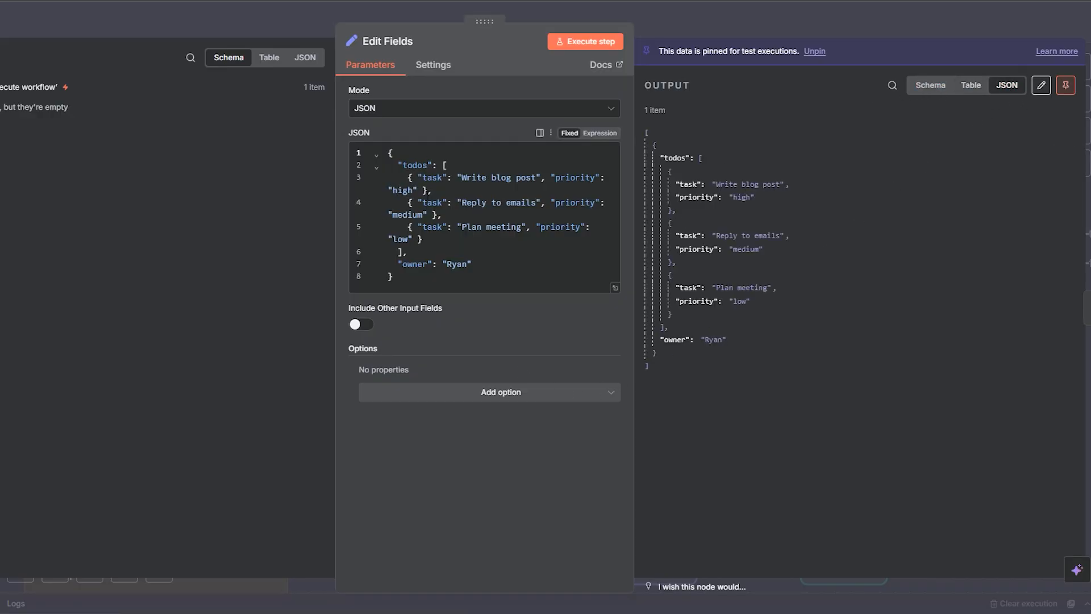
pyautogui.moveTo(800, 203)
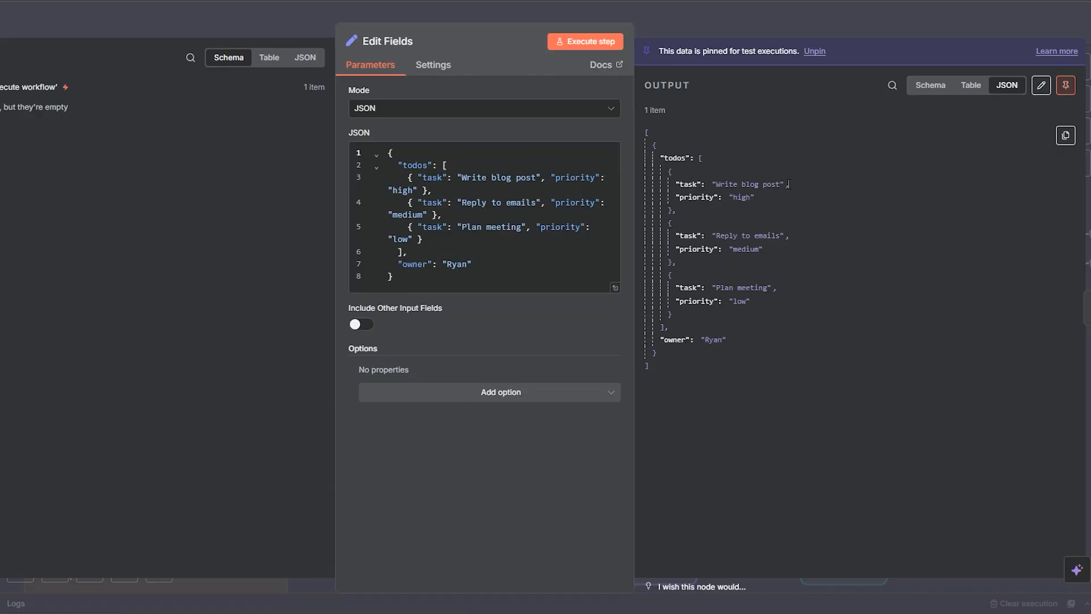
pyautogui.moveTo(788, 184); pyautogui.dragTo(705, 186)
pyautogui.click(766, 199)
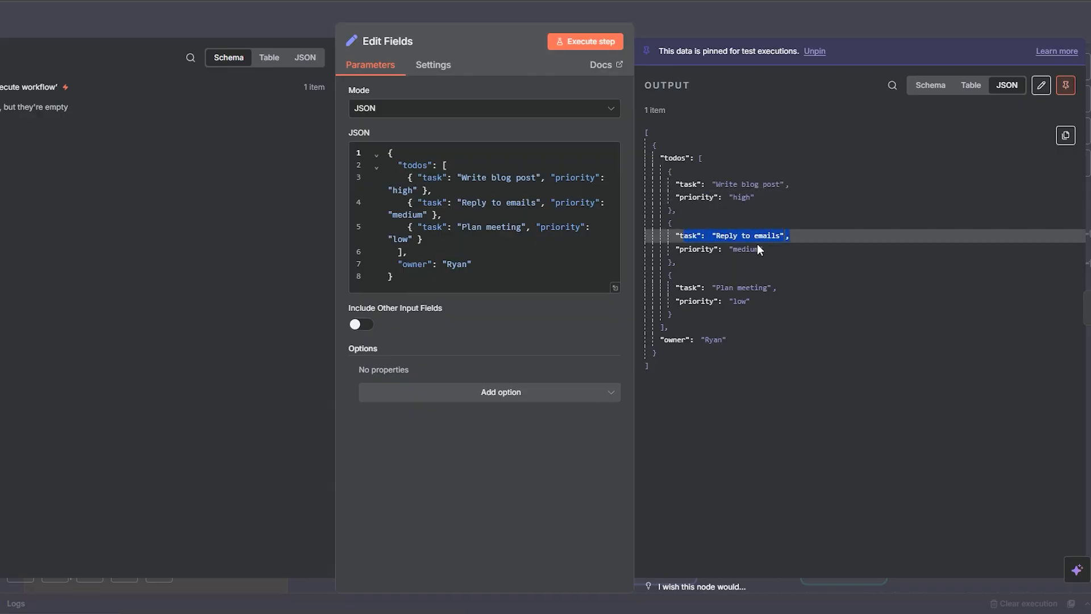
pyautogui.moveTo(763, 248); pyautogui.dragTo(688, 249)
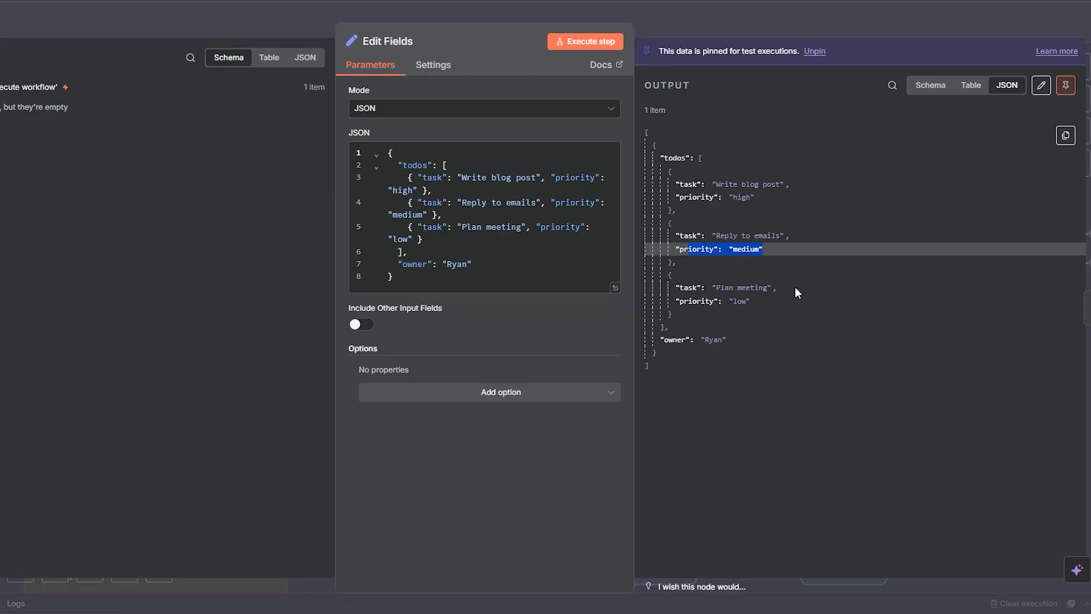
pyautogui.moveTo(777, 287); pyautogui.dragTo(683, 281)
pyautogui.moveTo(761, 300); pyautogui.dragTo(687, 301)
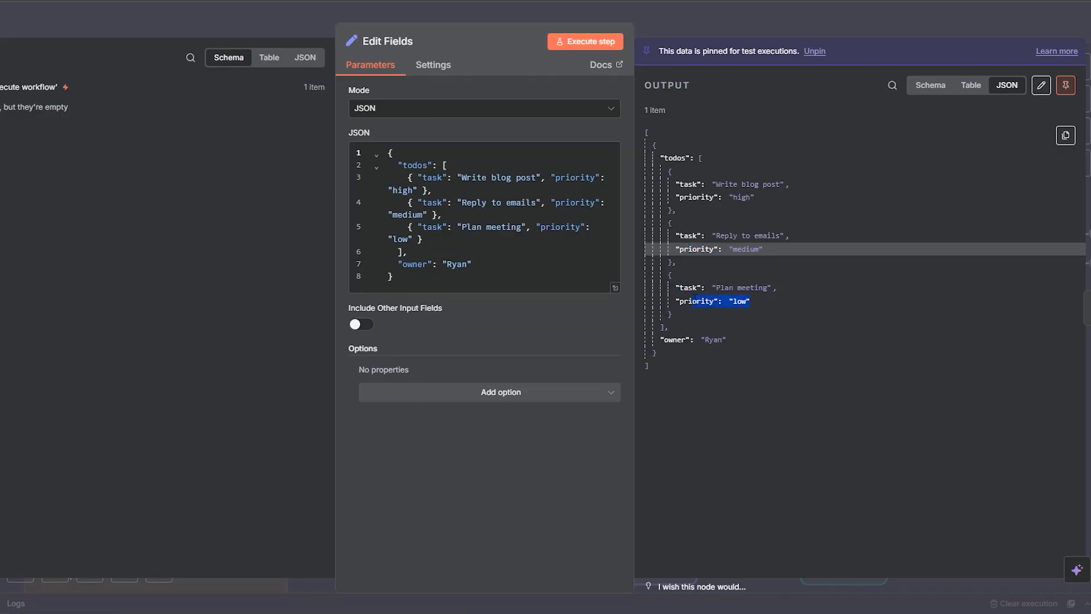
pyautogui.moveTo(734, 339); pyautogui.dragTo(659, 334)
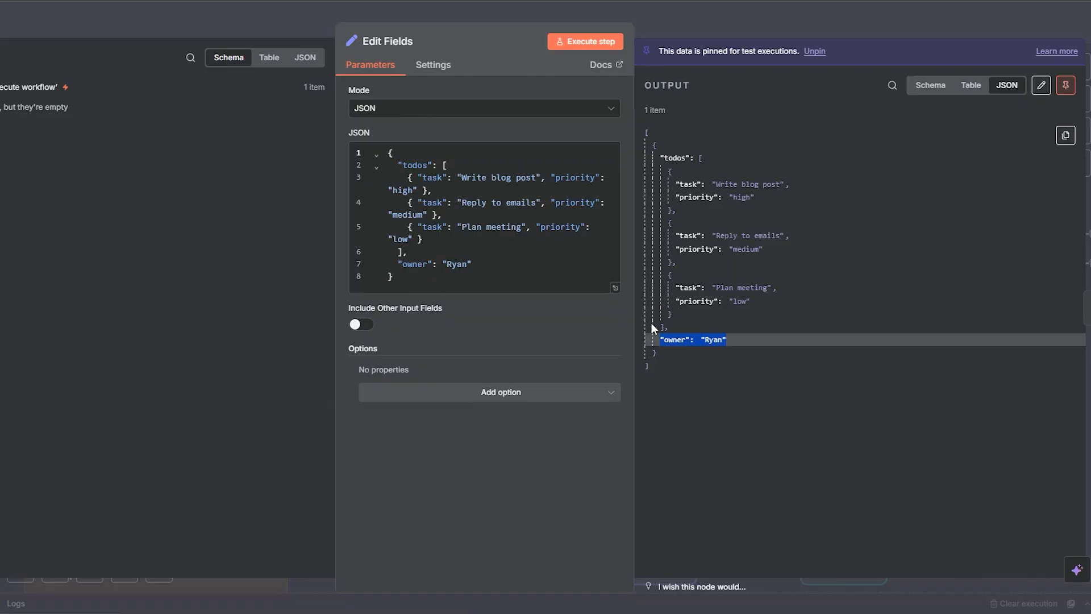
# Step: Review the JSON code in the Edit Fields node, close the node and save the workflow
pyautogui.moveTo(398, 279); pyautogui.dragTo(396, 162)
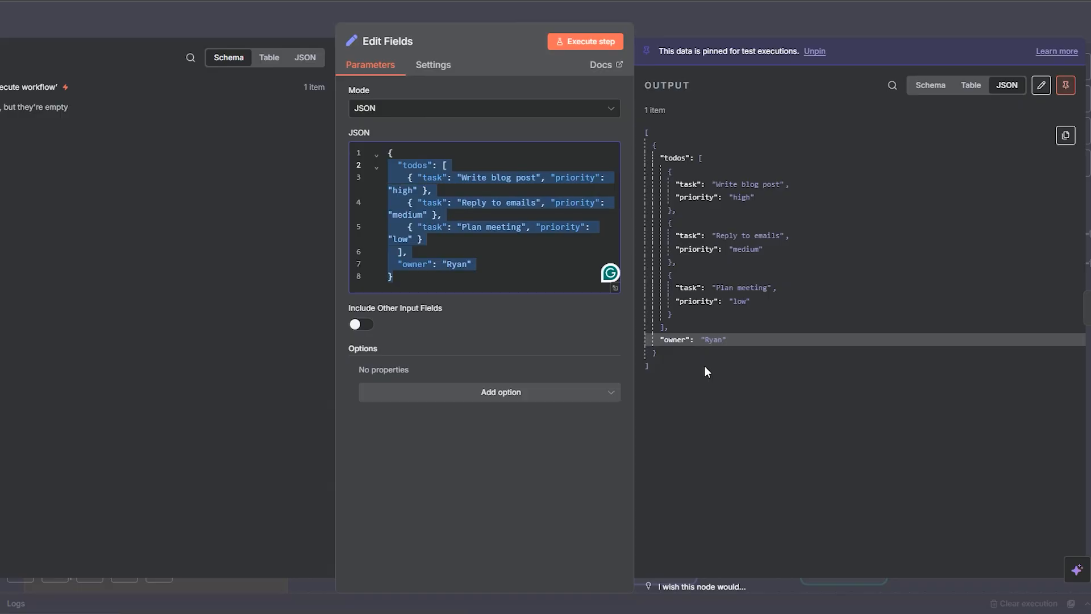
pyautogui.click(667, 21)
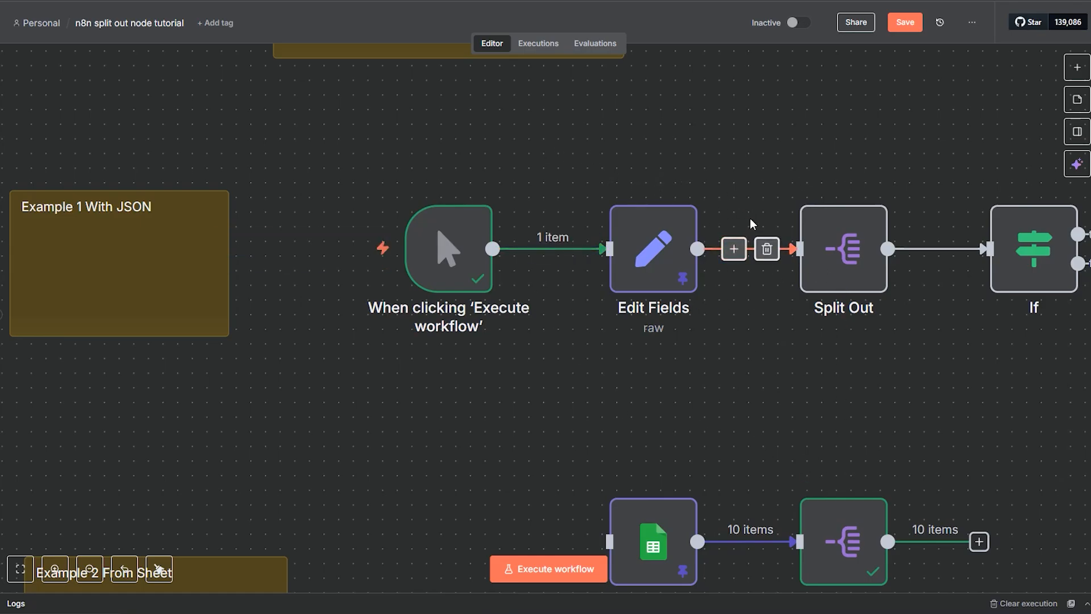
pyautogui.click(905, 30)
# Step: Open Example 1's Split Out node, show its input as JSON and execute it on the todos field
pyautogui.click(839, 276)
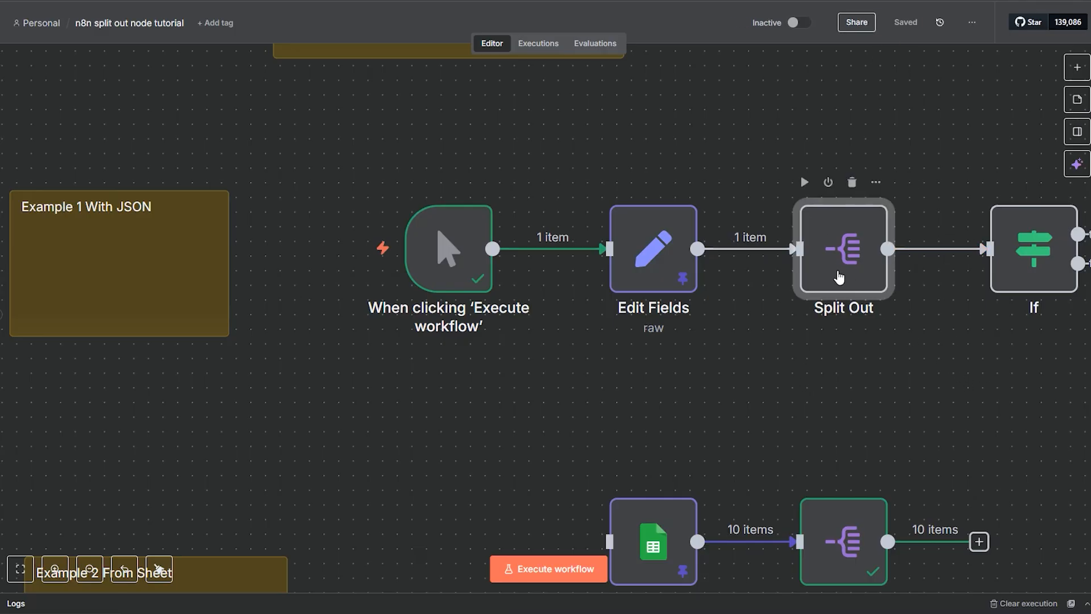
pyautogui.doubleClick(839, 277)
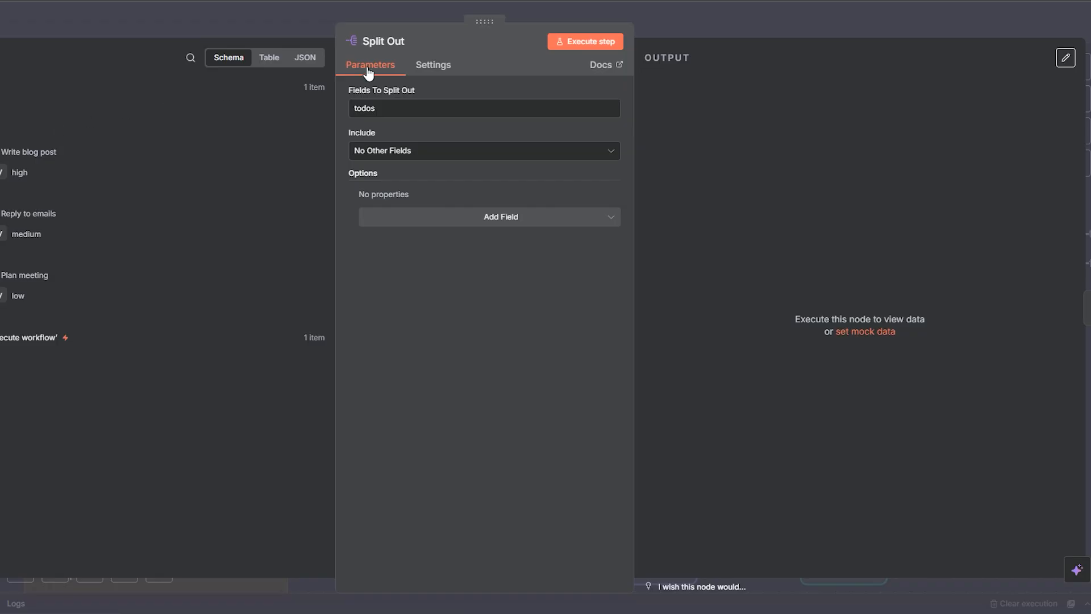
pyautogui.click(297, 8)
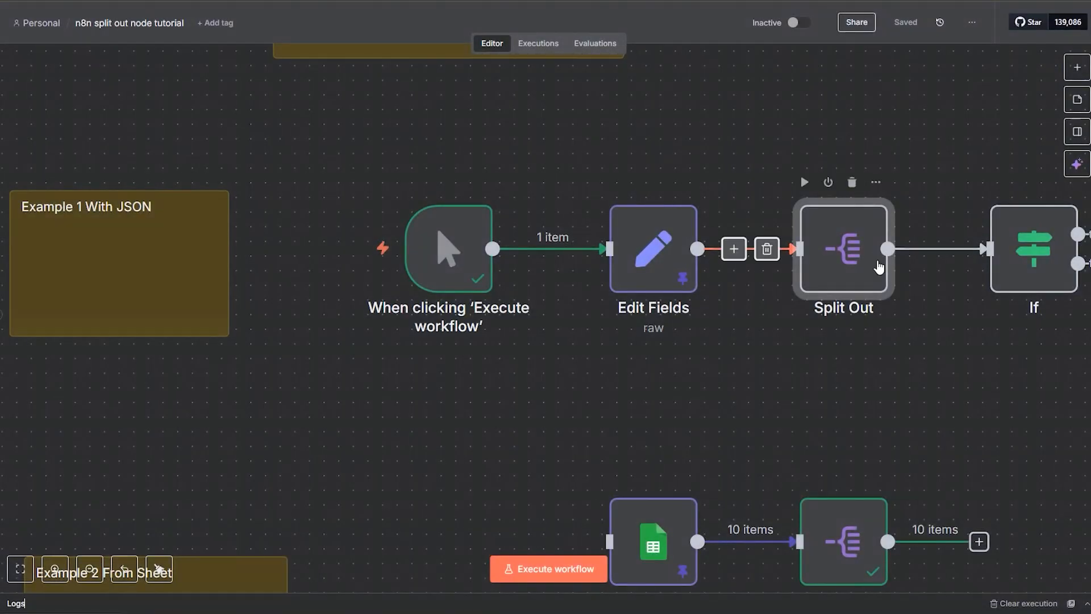
pyautogui.doubleClick(858, 282)
pyautogui.click(304, 59)
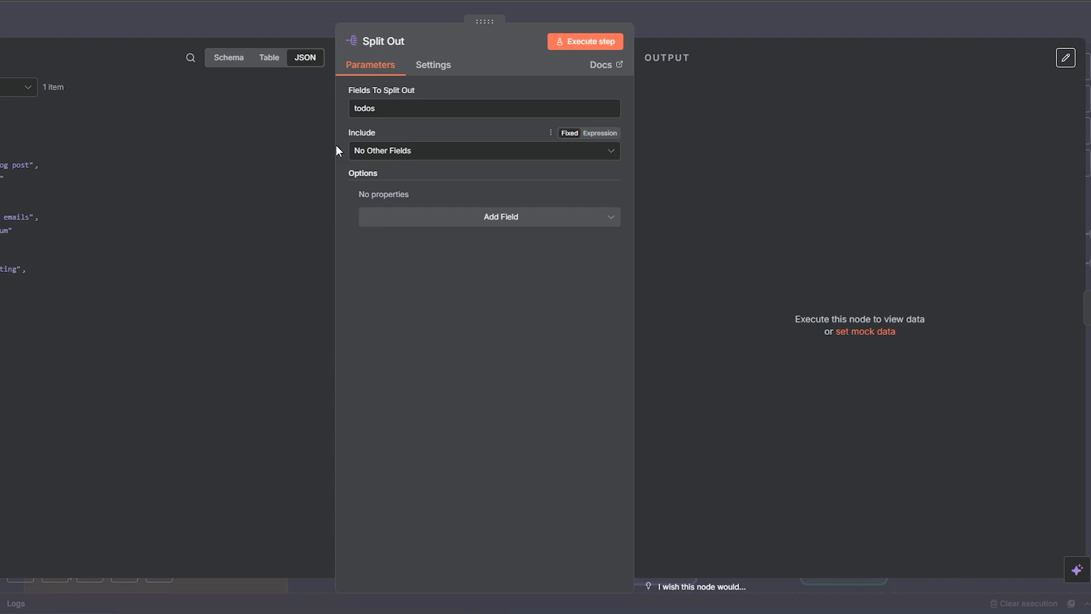
pyautogui.click(607, 43)
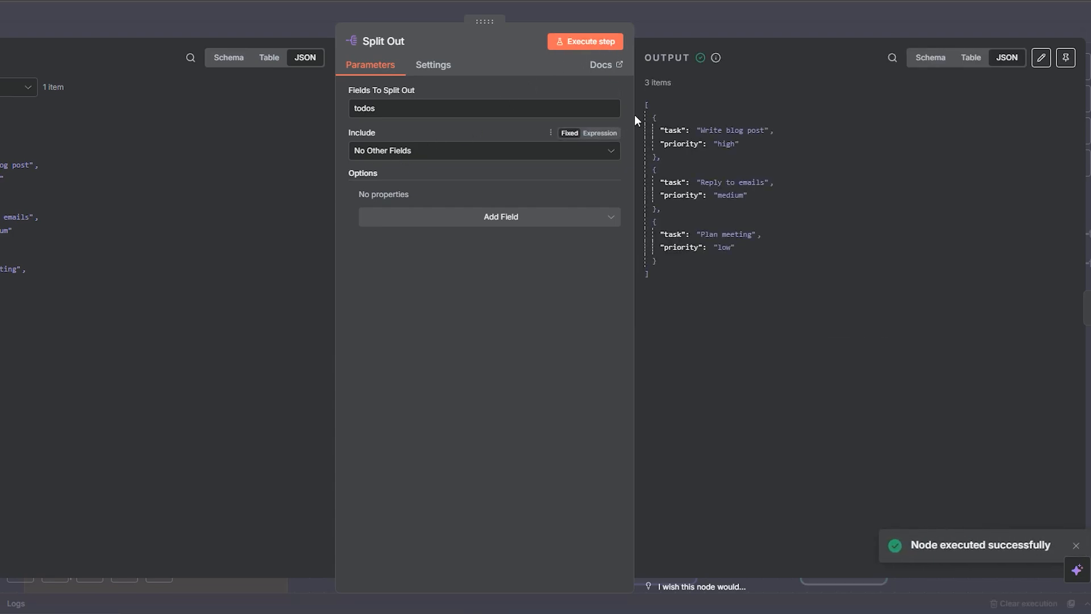
pyautogui.click(658, 91)
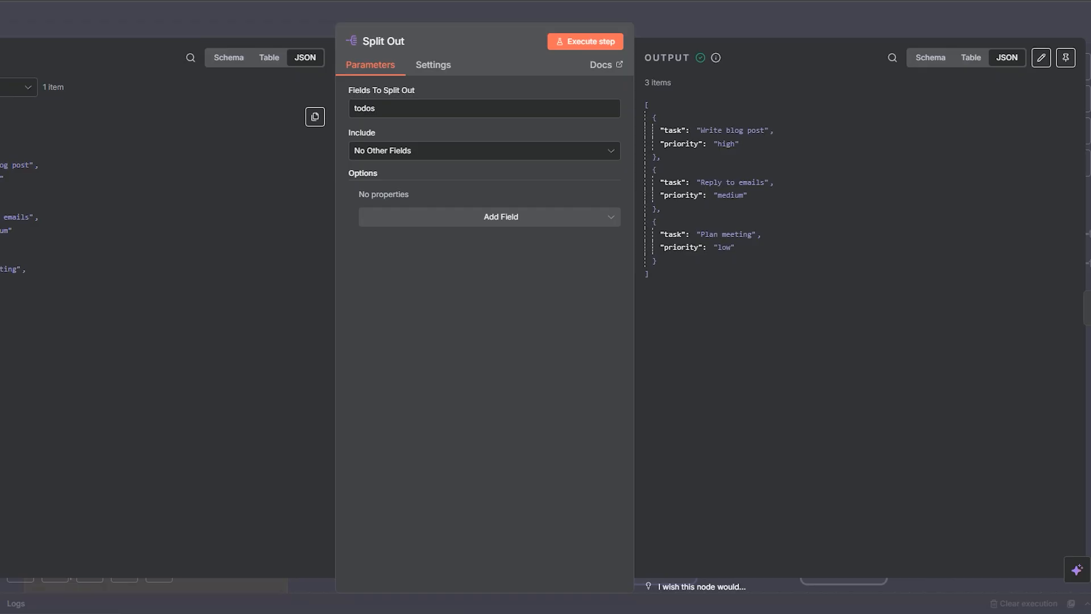
pyautogui.click(665, 16)
# Step: Compare the Edit Fields output with the Split Out output by opening both Example 1 nodes in turn
pyautogui.hscroll(5, 881, 377)
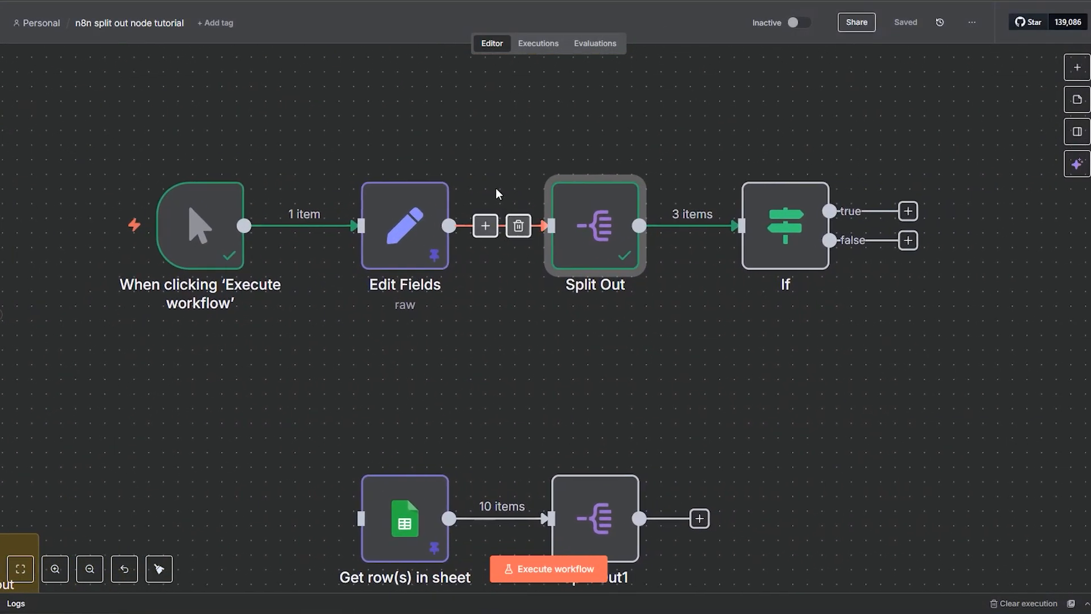
pyautogui.click(402, 260)
pyautogui.doubleClick(401, 260)
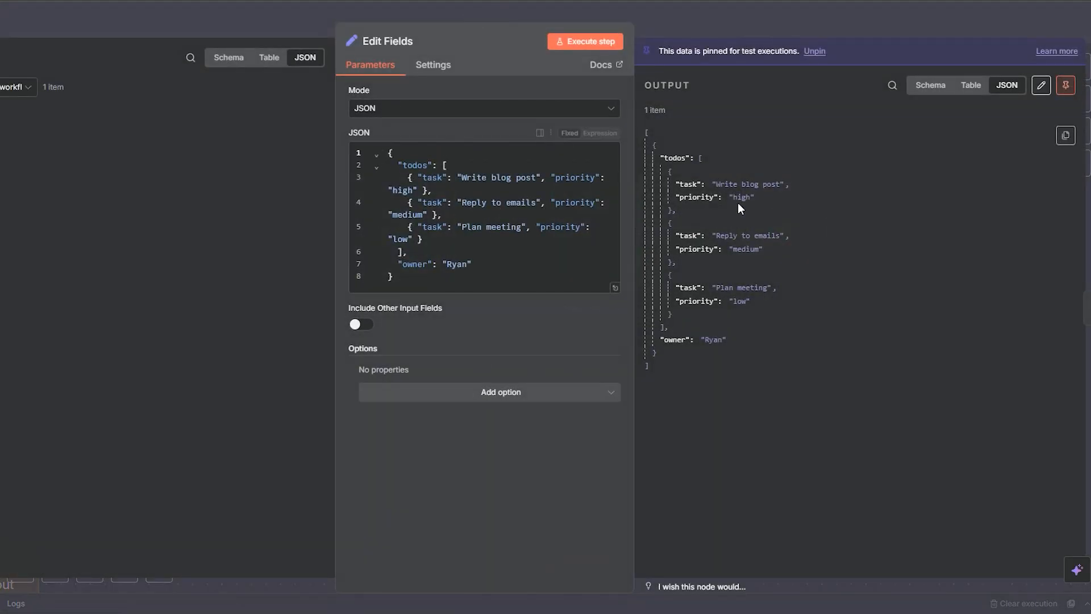
pyautogui.press('Escape')
pyautogui.doubleClick(595, 250)
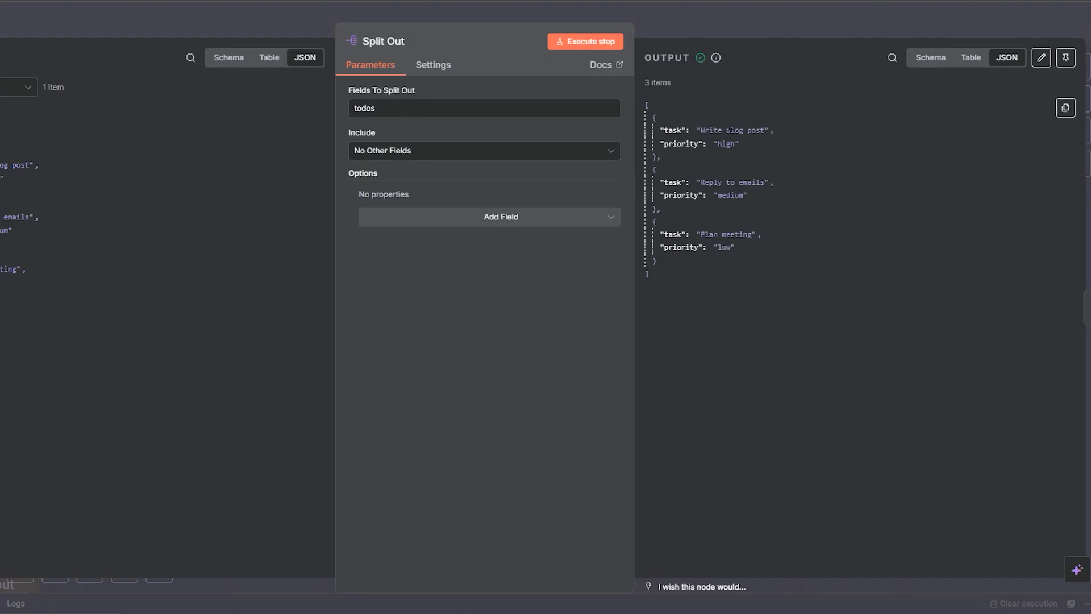
pyautogui.click(748, 8)
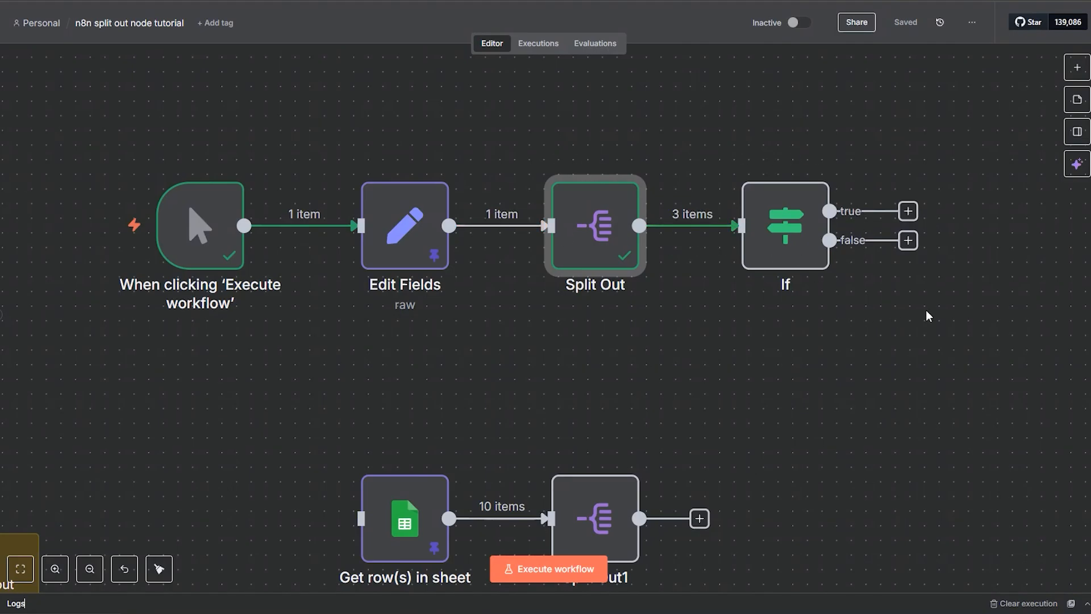
# Step: Open the If node and examine its two OR conditions on priority, for high and medium
pyautogui.doubleClick(783, 266)
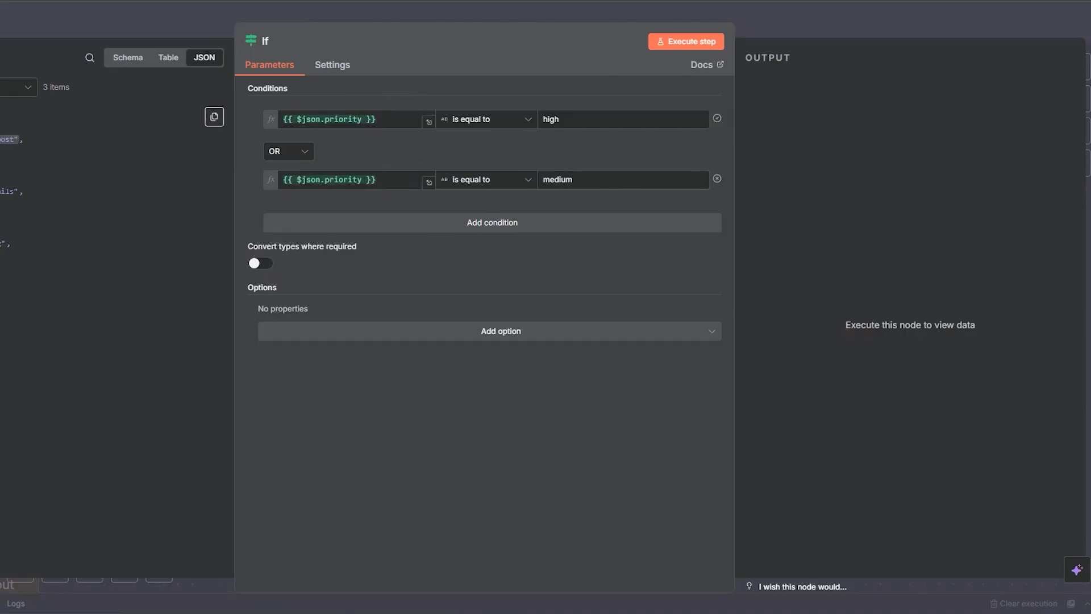
pyautogui.moveTo(1, 150)
pyautogui.mouseDown()
pyautogui.moveTo(297, 119)
pyautogui.moveTo(1, 150)
pyautogui.mouseUp()
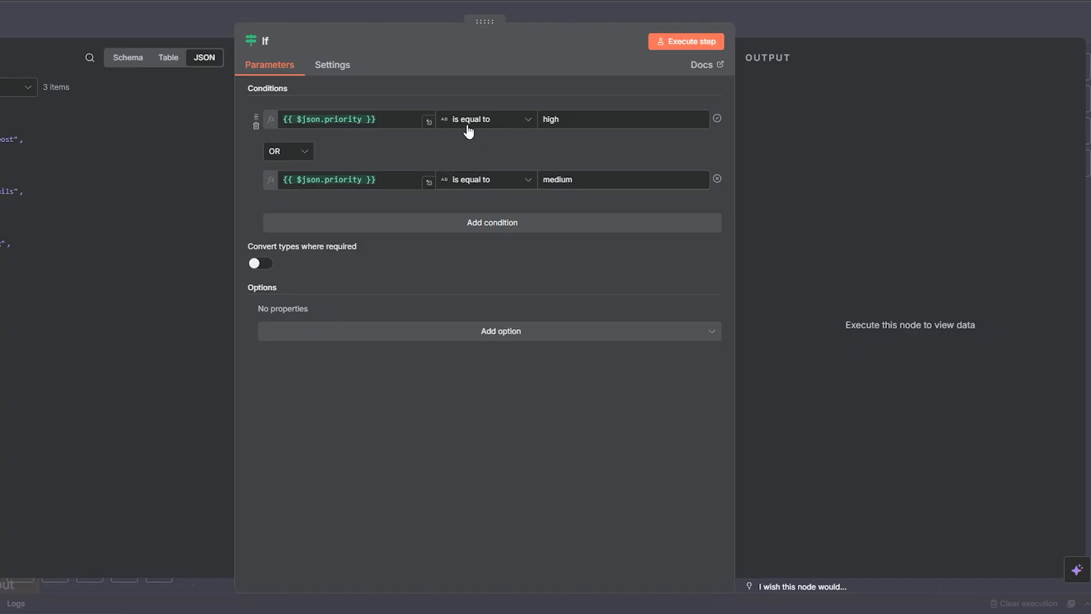
pyautogui.doubleClick(704, 122)
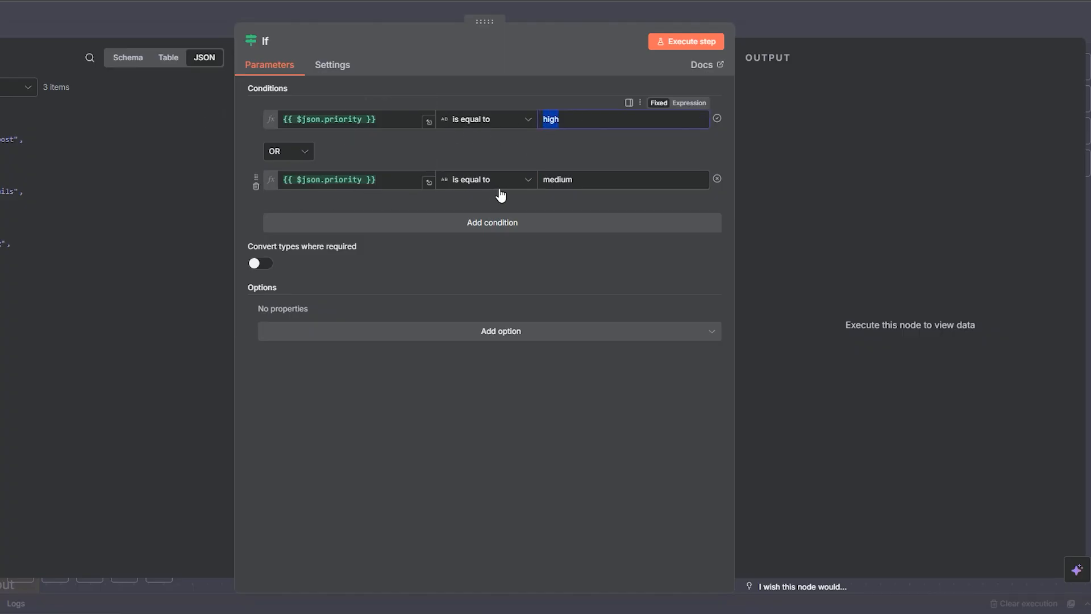
pyautogui.doubleClick(579, 182)
pyautogui.doubleClick(571, 183)
pyautogui.click(555, 119)
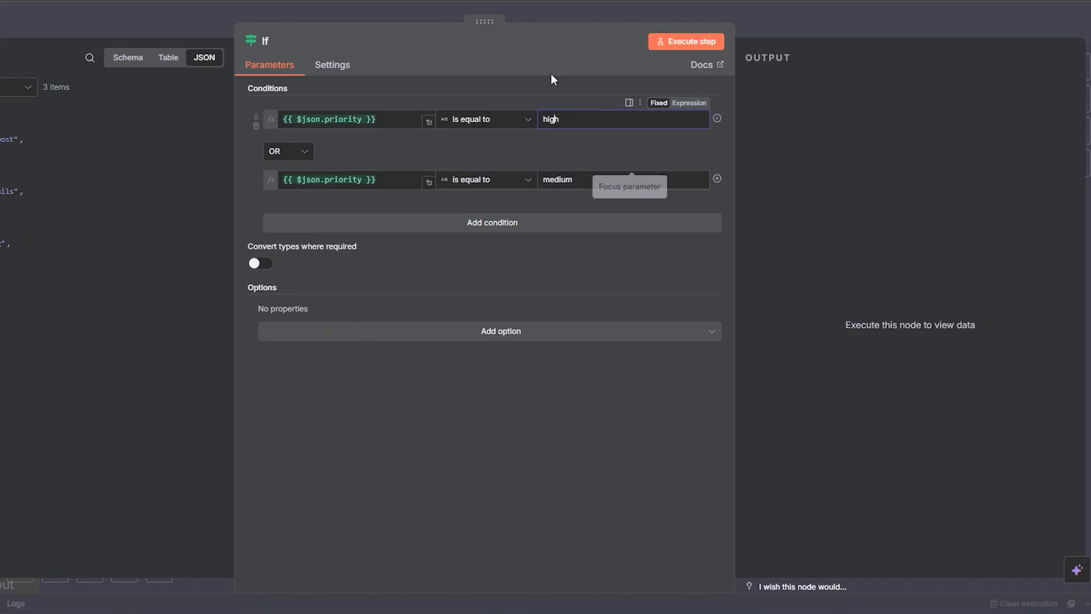
pyautogui.click(804, 33)
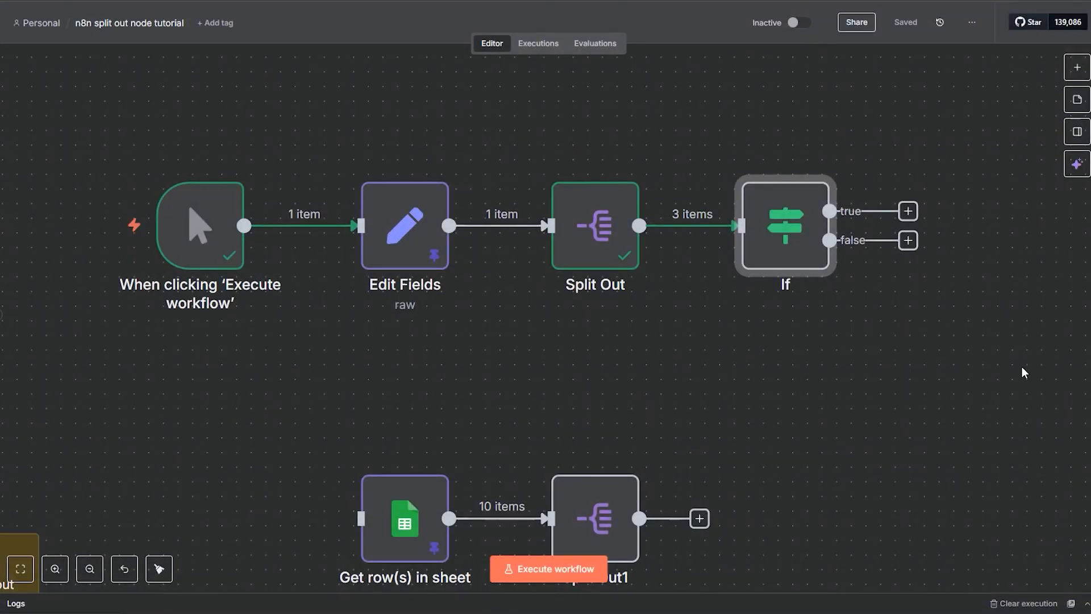
# Step: Pull a connection out of the If node's true and false outputs without adding a node to either
pyautogui.moveTo(928, 349); pyautogui.dragTo(787, 363)
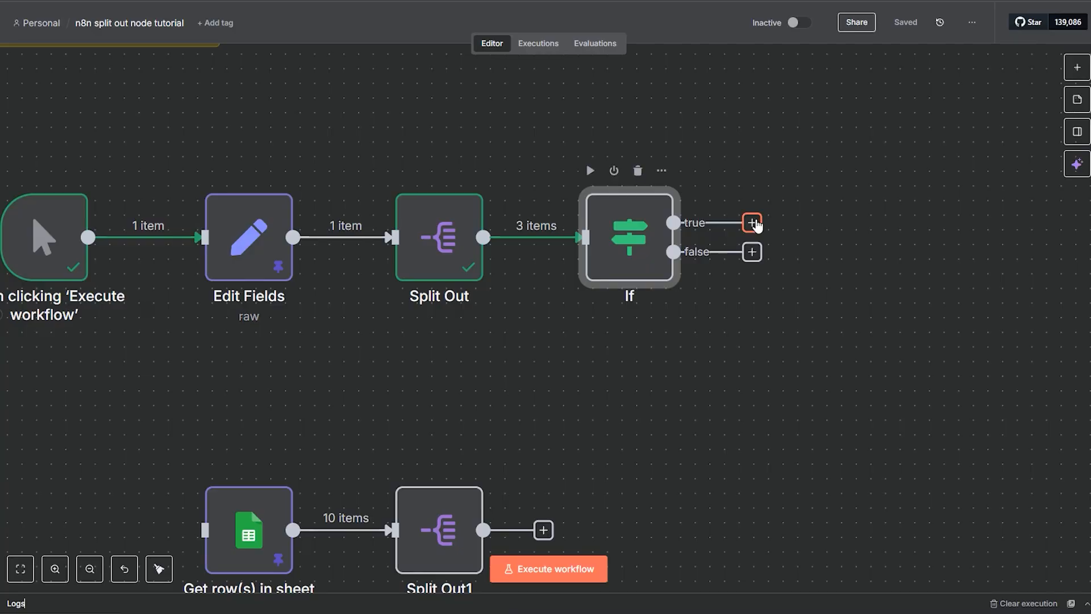
pyautogui.moveTo(752, 223); pyautogui.dragTo(905, 84)
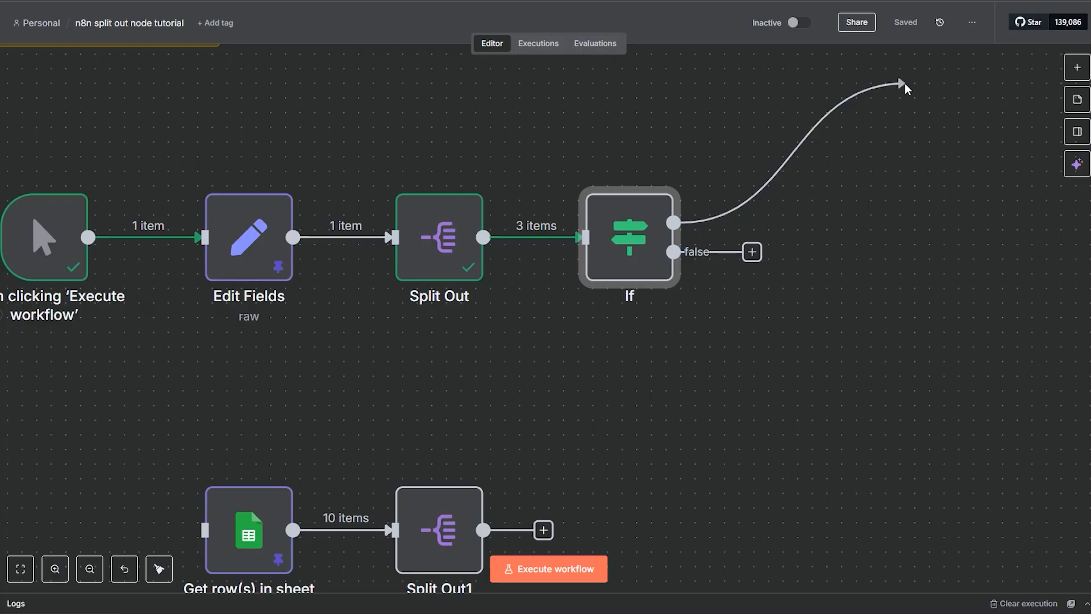
pyautogui.moveTo(905, 83); pyautogui.dragTo(905, 83)
pyautogui.click(752, 312)
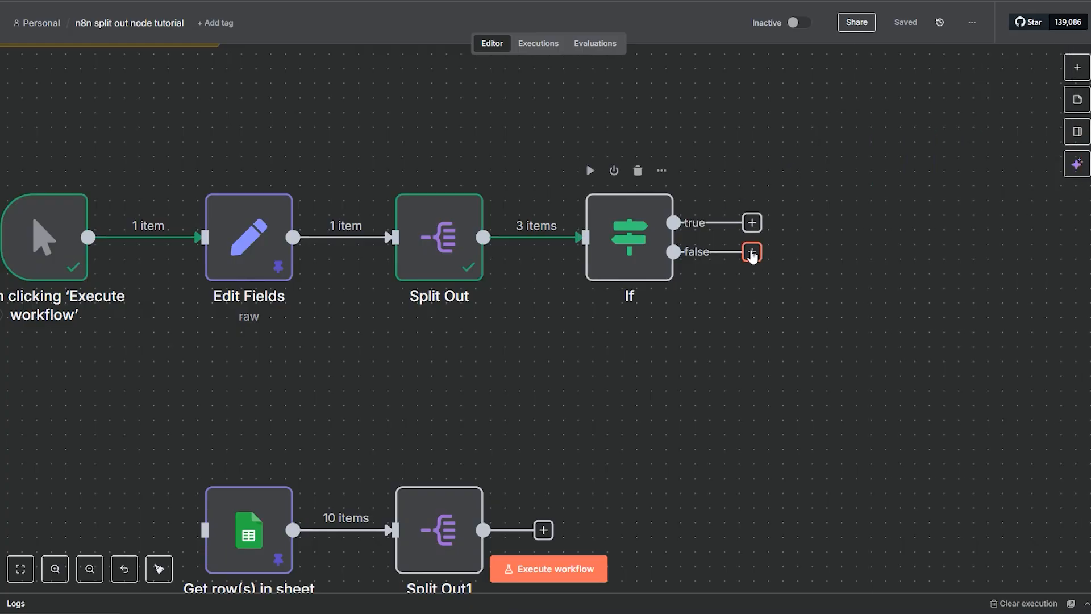
pyautogui.moveTo(750, 250); pyautogui.dragTo(923, 413)
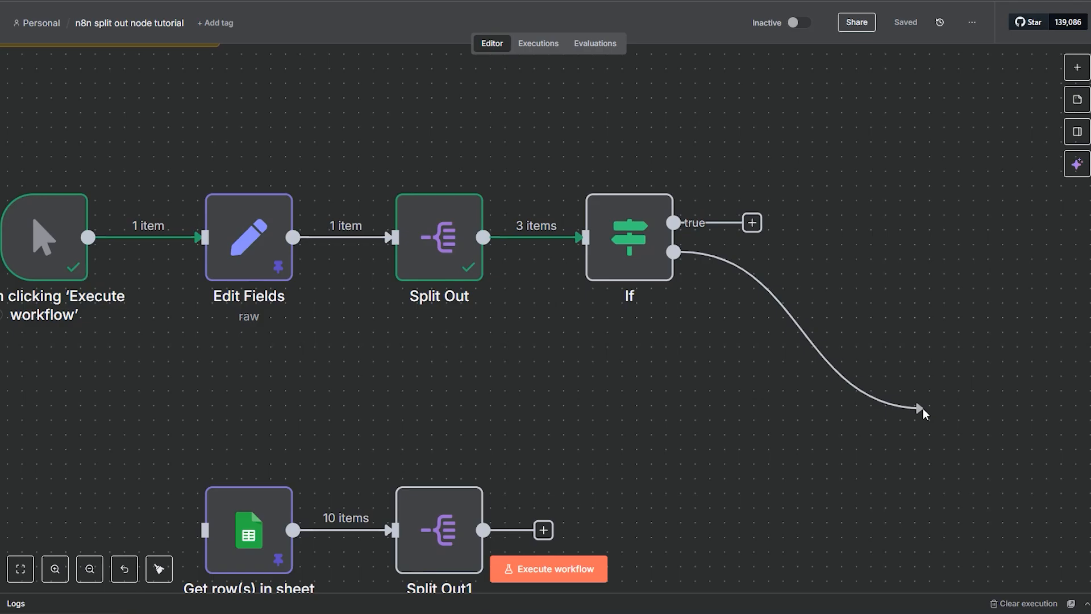
pyautogui.moveTo(923, 408); pyautogui.dragTo(925, 413)
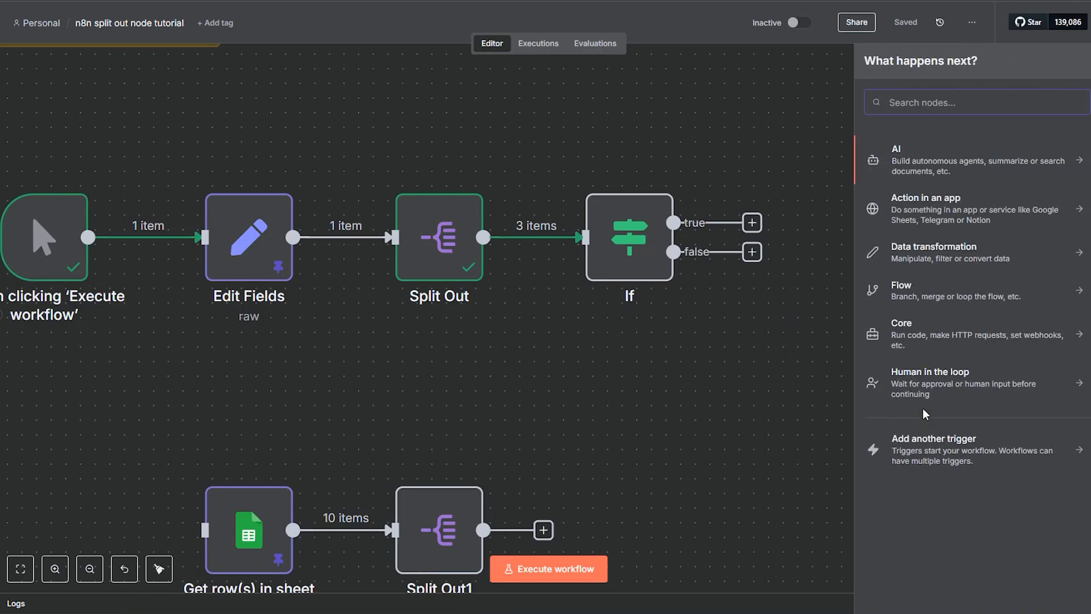
pyautogui.click(374, 268)
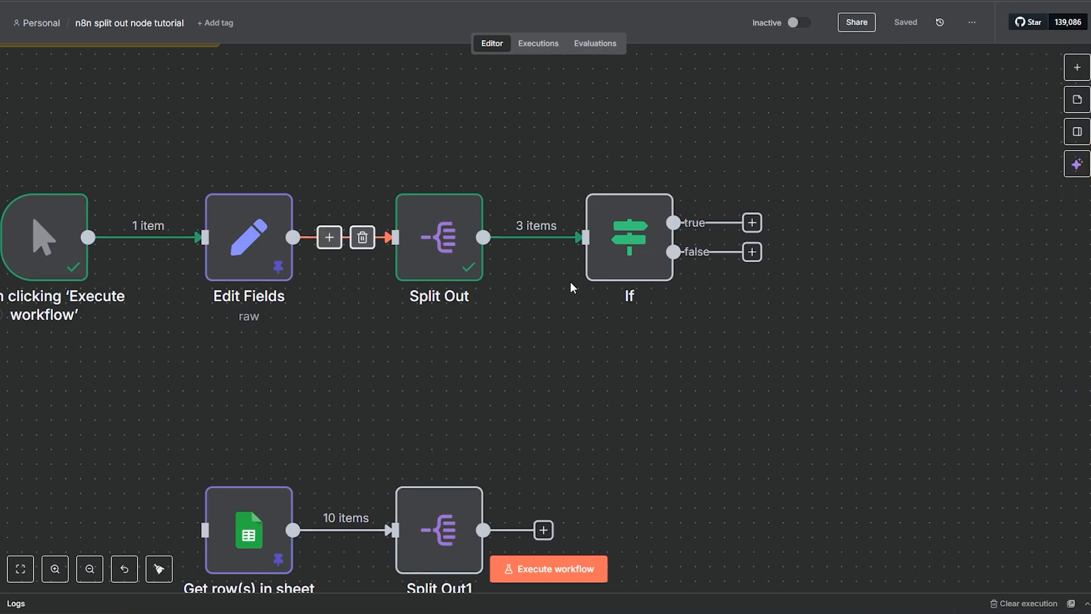
# Step: Execute the If node and view the tasks in its True Branch and False Branch outputs
pyautogui.doubleClick(615, 261)
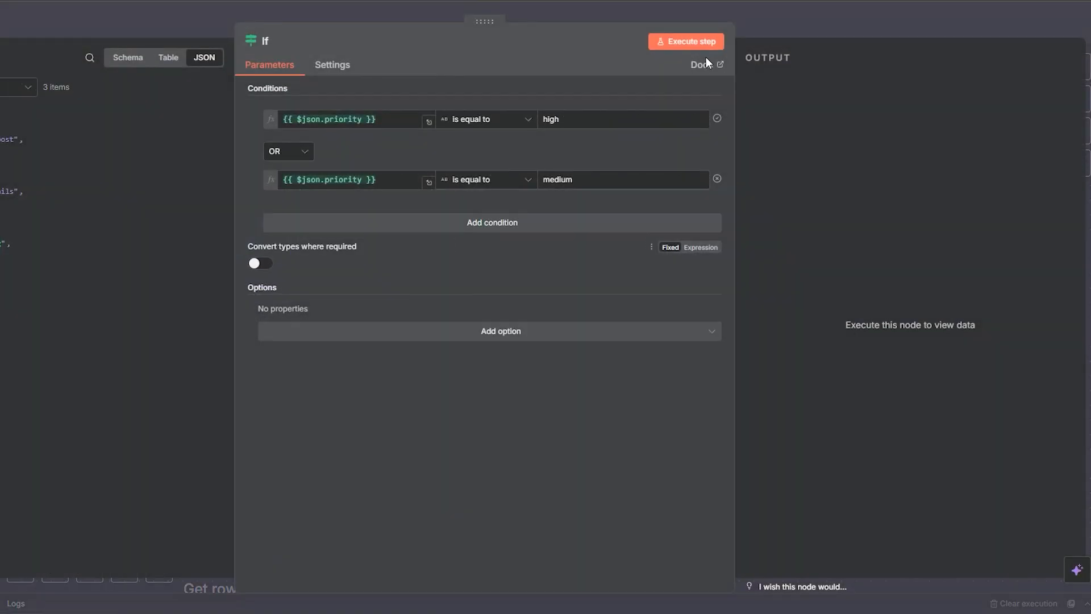
pyautogui.click(690, 42)
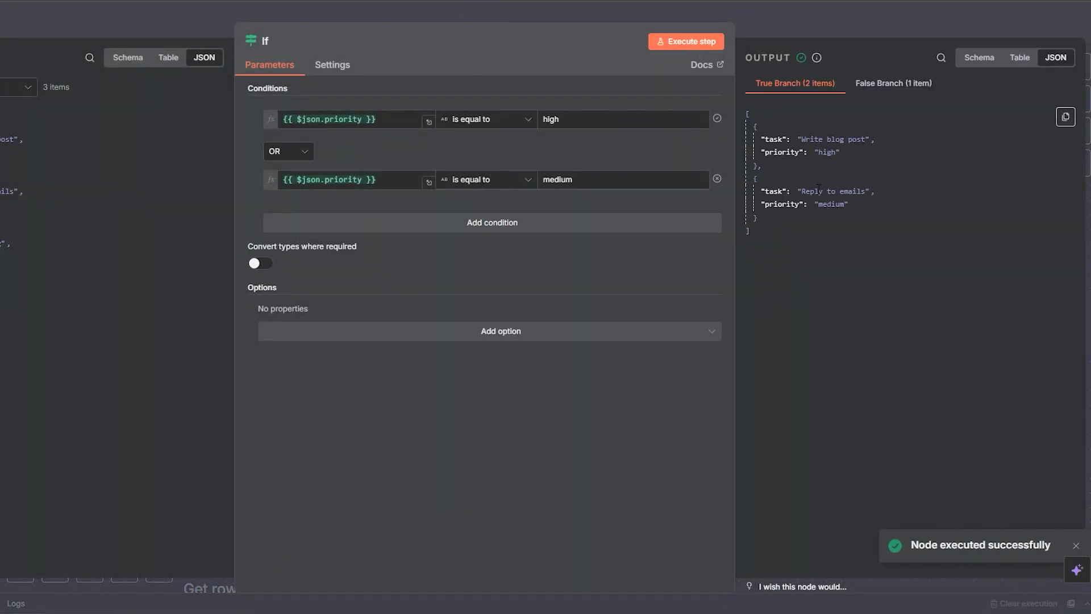
pyautogui.moveTo(837, 238); pyautogui.dragTo(758, 127)
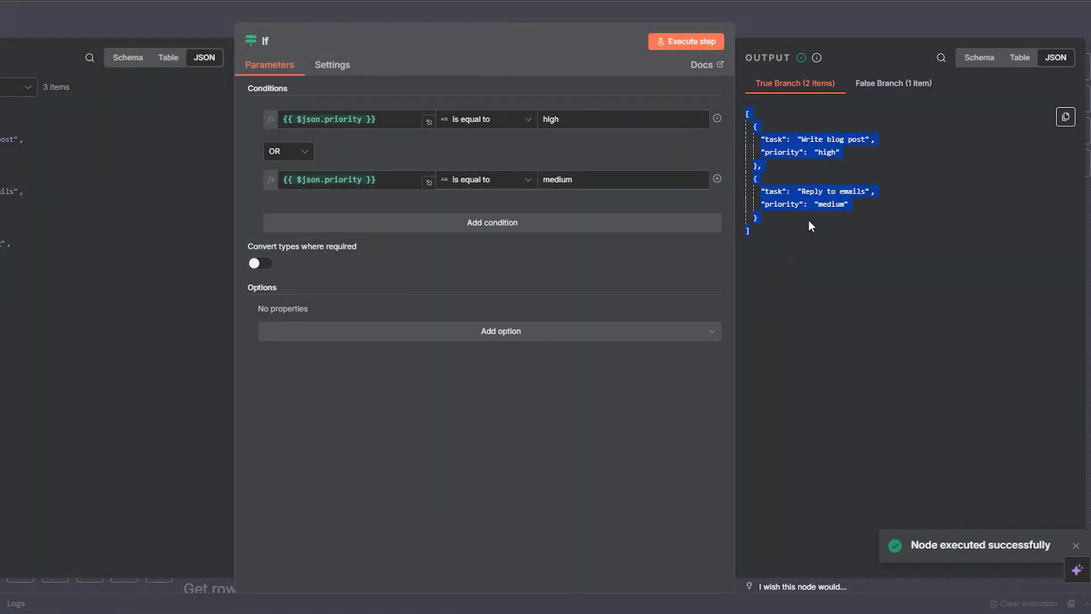
pyautogui.click(858, 83)
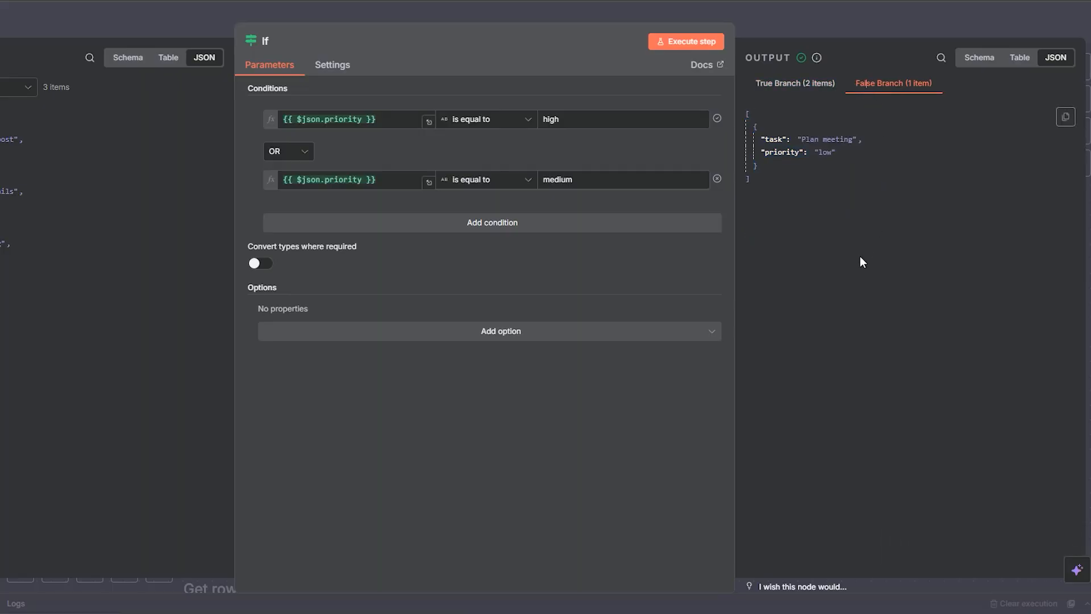
pyautogui.click(824, 23)
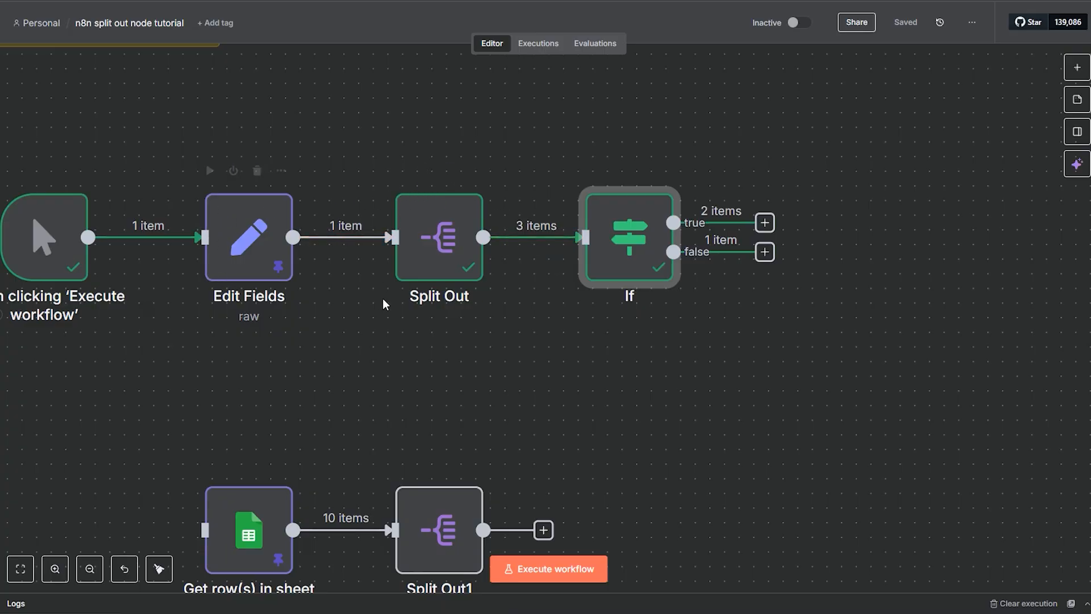
pyautogui.moveTo(552, 240)
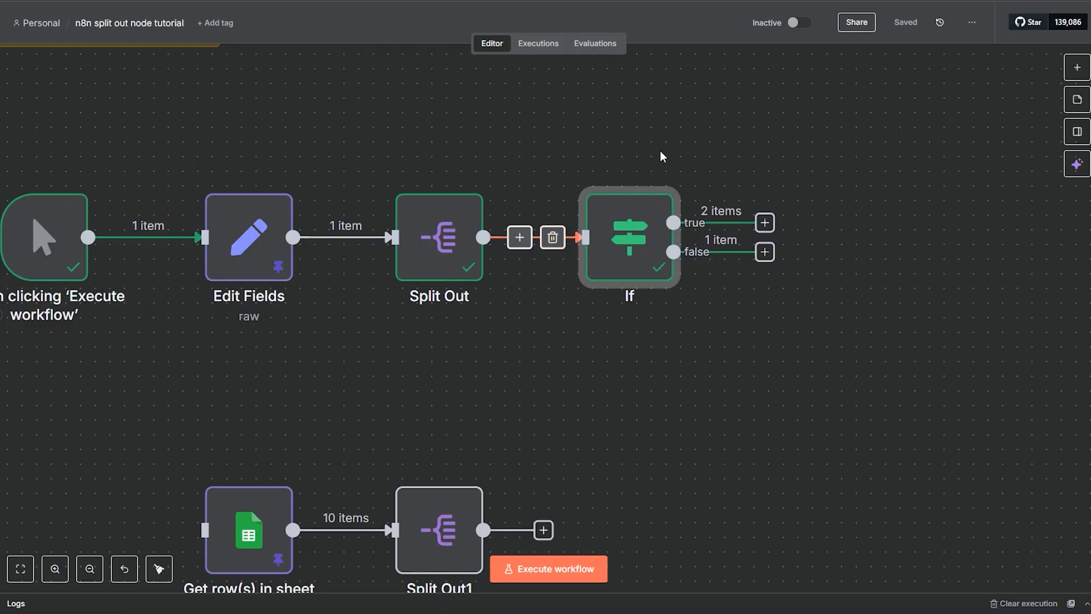
pyautogui.moveTo(867, 149); pyautogui.dragTo(579, 337)
pyautogui.click(570, 381)
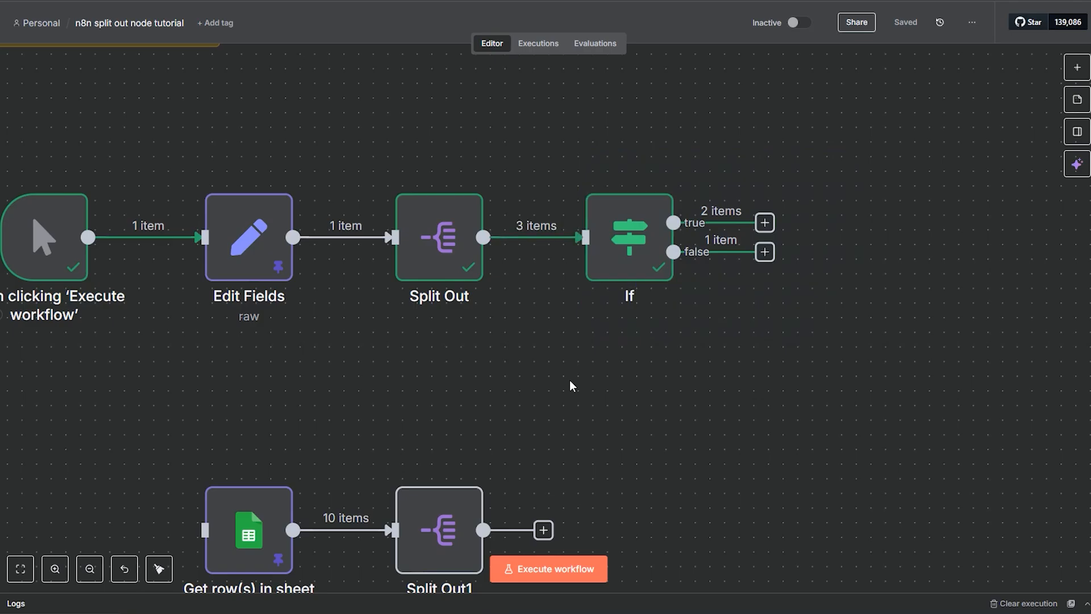
# Step: Disconnect the manual trigger from Example 1's Edit Fields and move it in front of the Example 2 Get row(s) in sheet nodes
pyautogui.moveTo(284, 360); pyautogui.dragTo(433, 368)
pyautogui.moveTo(316, 416); pyautogui.dragTo(591, 368)
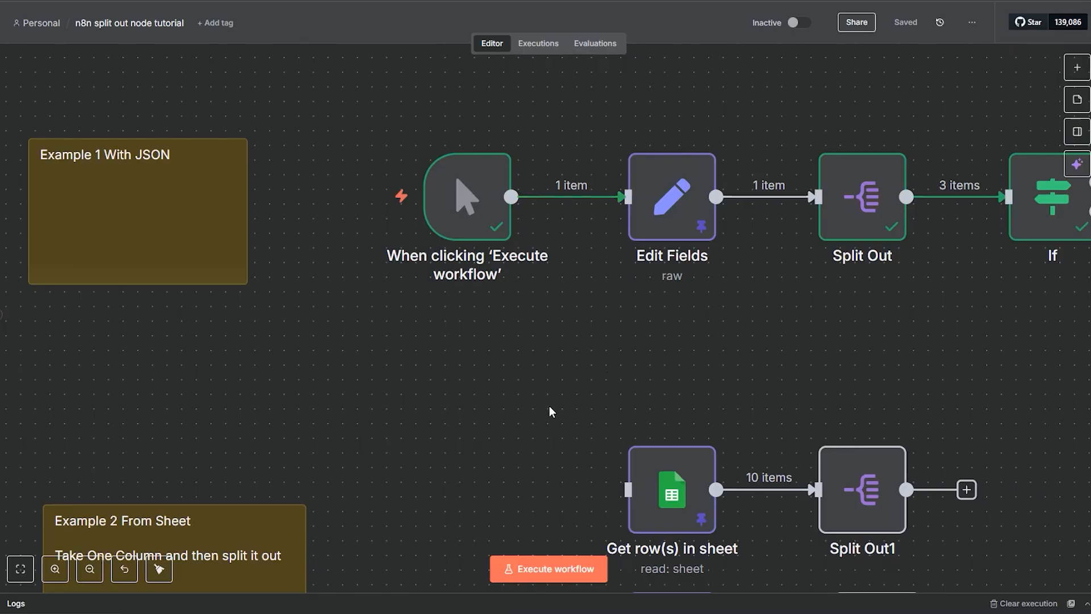
pyautogui.moveTo(549, 406); pyautogui.dragTo(487, 187)
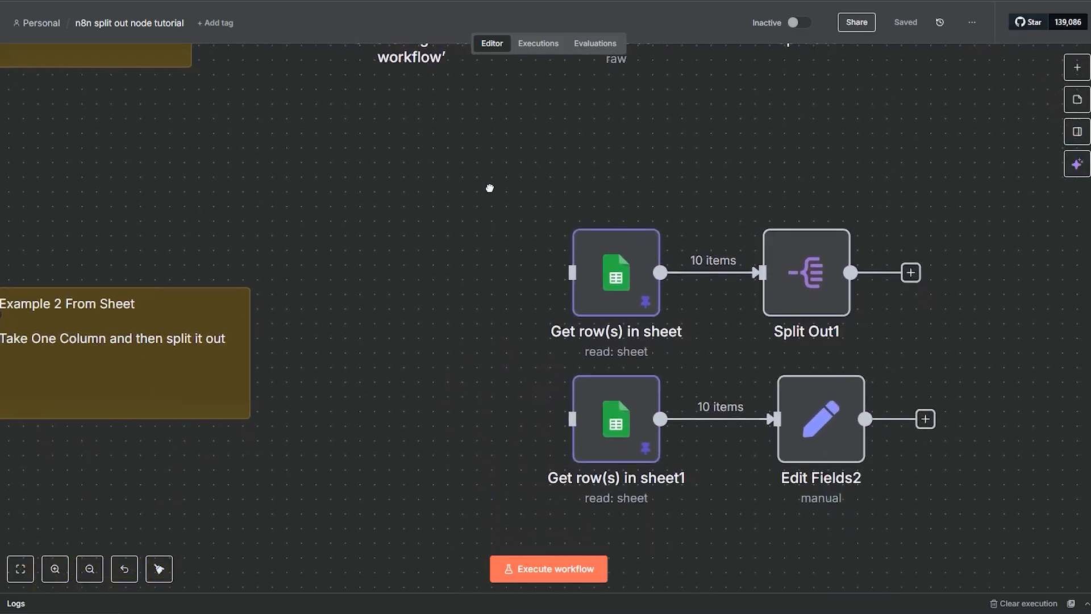
pyautogui.moveTo(378, 419); pyautogui.dragTo(499, 353)
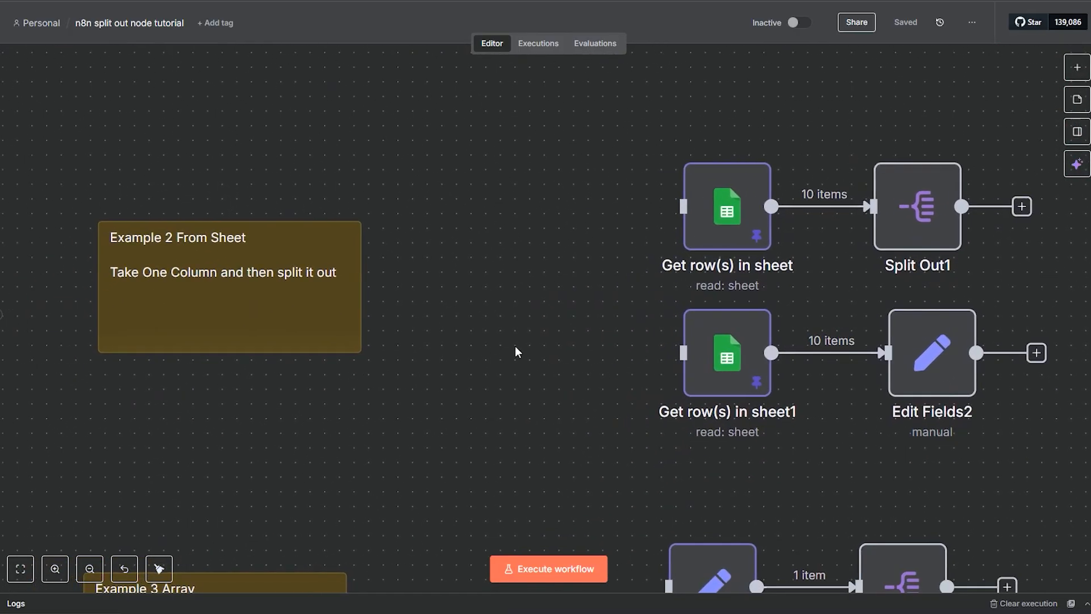
pyautogui.moveTo(561, 239); pyautogui.dragTo(532, 392)
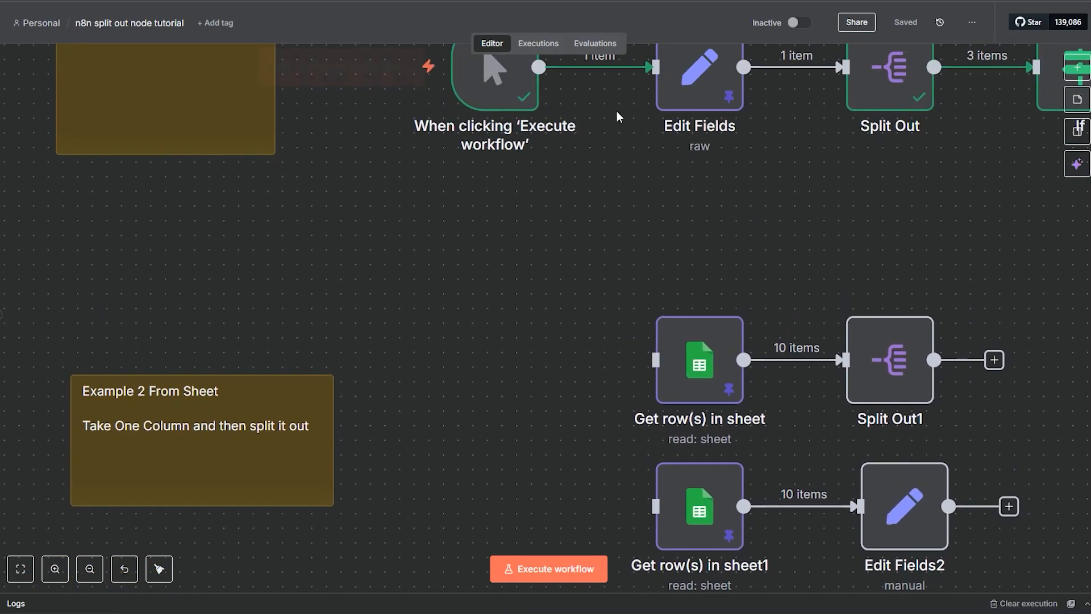
pyautogui.click(616, 68)
pyautogui.moveTo(495, 74); pyautogui.dragTo(466, 396)
pyautogui.moveTo(662, 267); pyautogui.dragTo(541, 146)
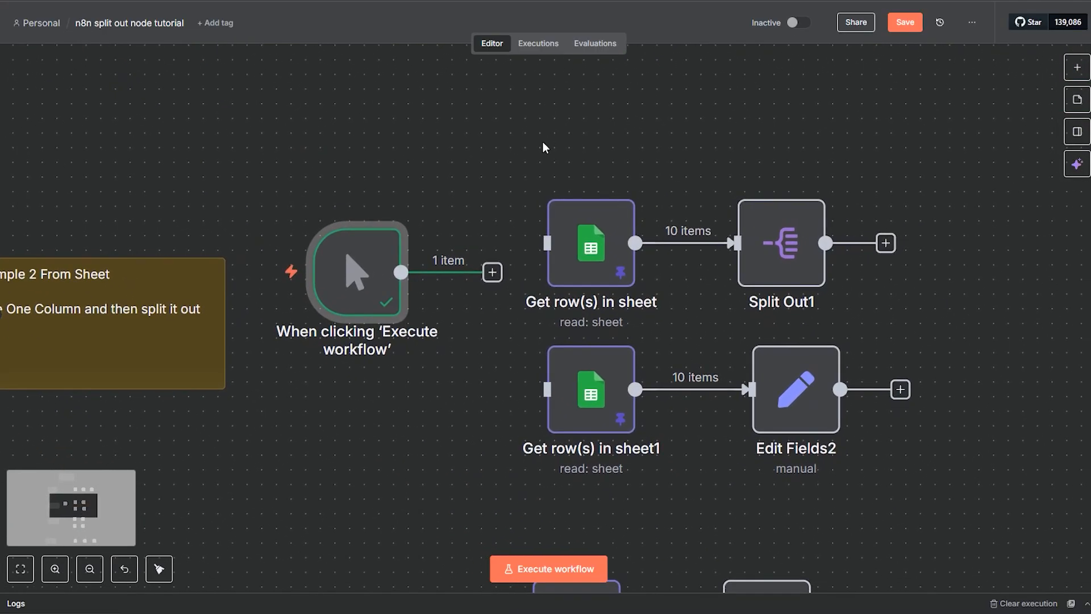
# Step: Move the manual trigger slightly down in Example 2 and connect it to the Get row(s) in sheet node
pyautogui.hscroll(-3, 441, 453)
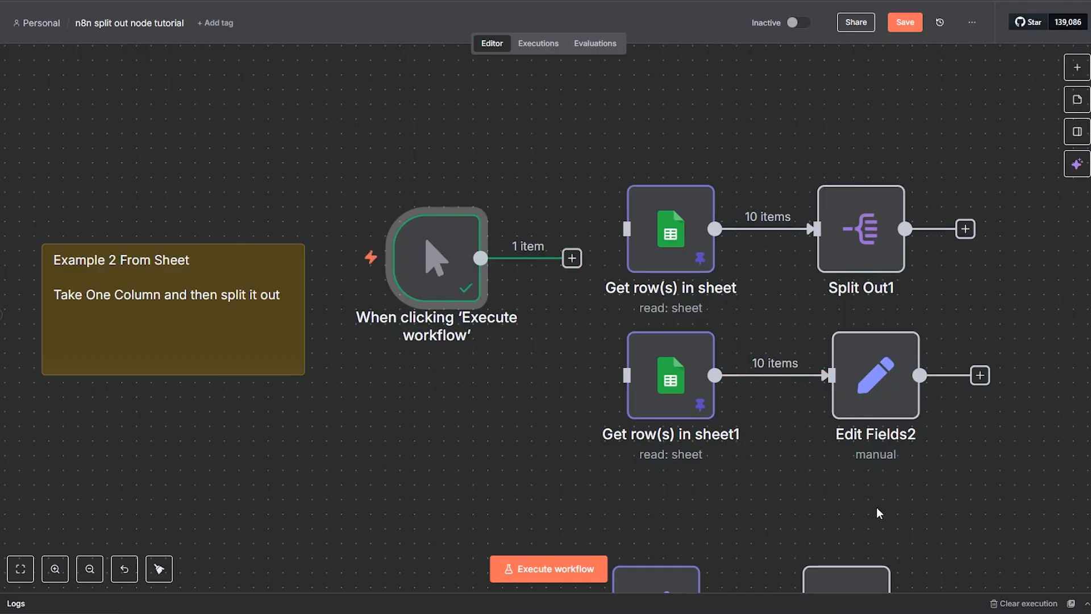
pyautogui.moveTo(455, 276); pyautogui.dragTo(450, 328)
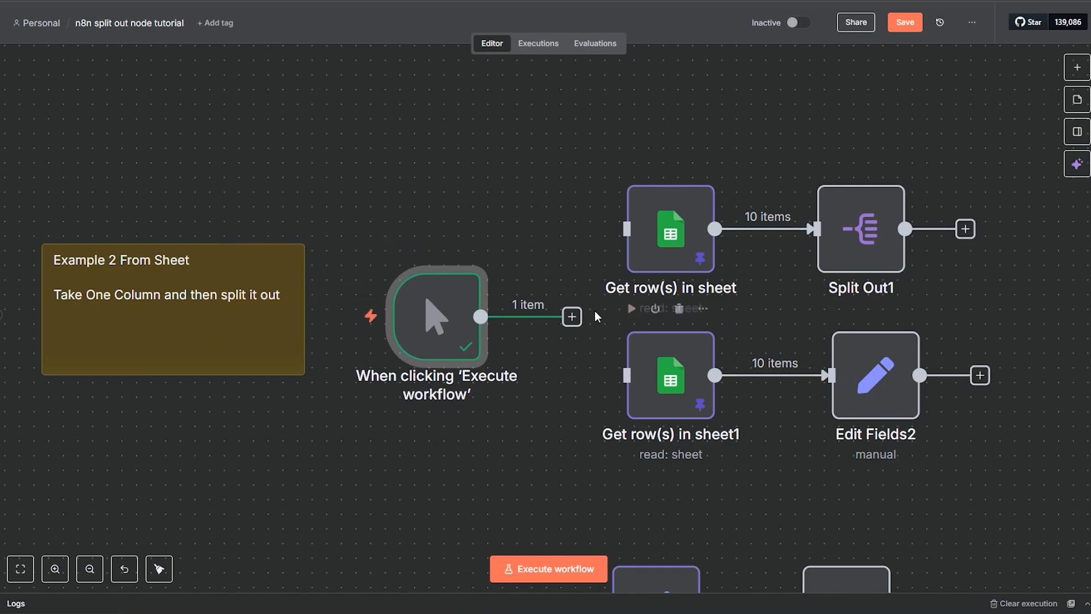
pyautogui.moveTo(608, 254); pyautogui.dragTo(645, 263)
# Step: View the Get row(s) in sheet output as a table and examine its row_number, Band, Songs, Genre and Seen Live columns
pyautogui.doubleClick(646, 263)
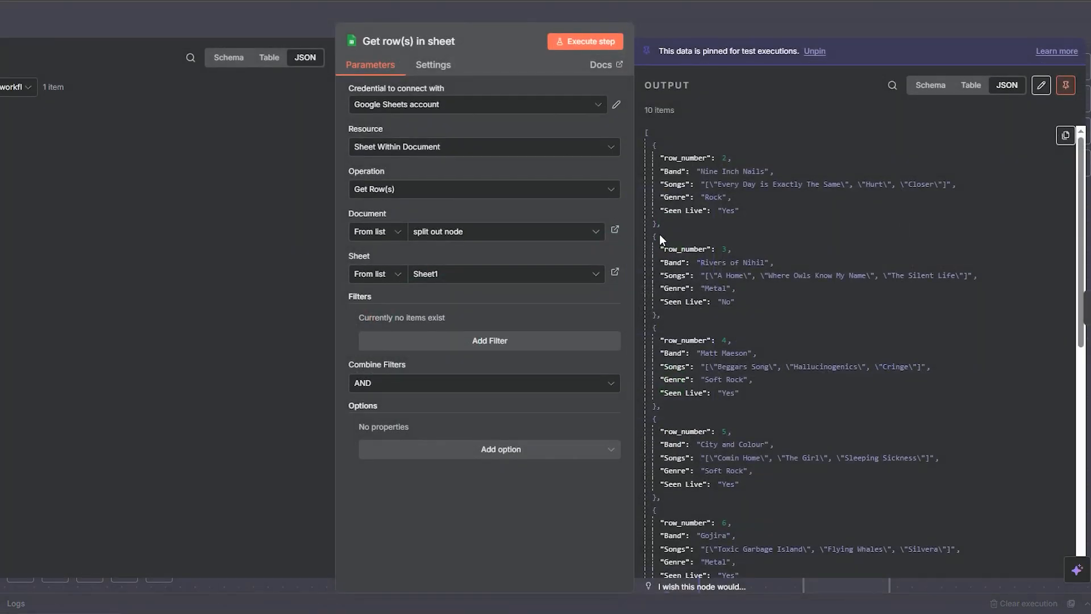
pyautogui.click(972, 88)
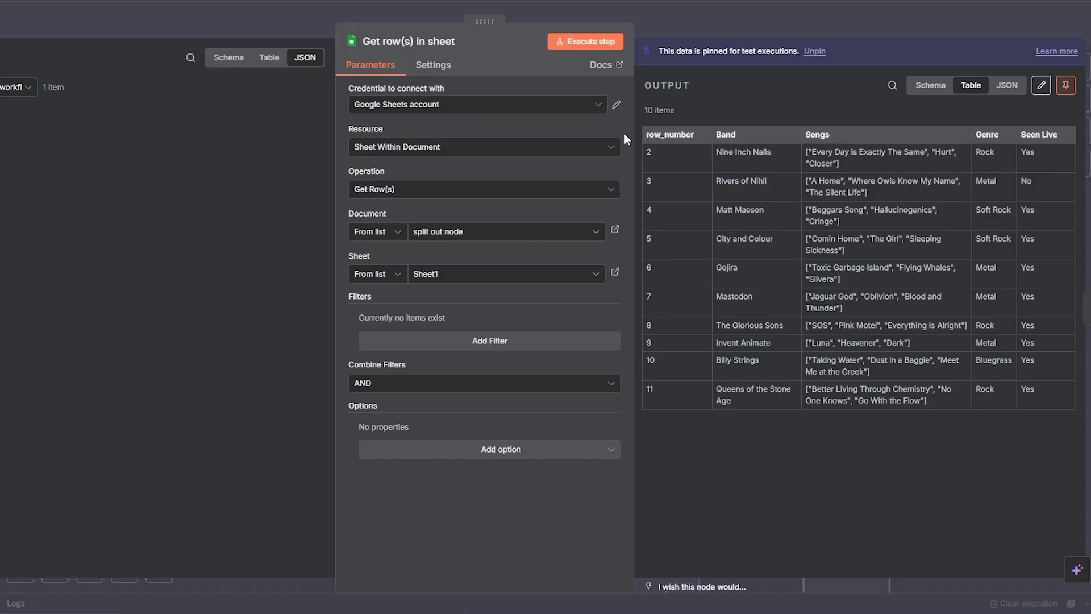
pyautogui.click(728, 32)
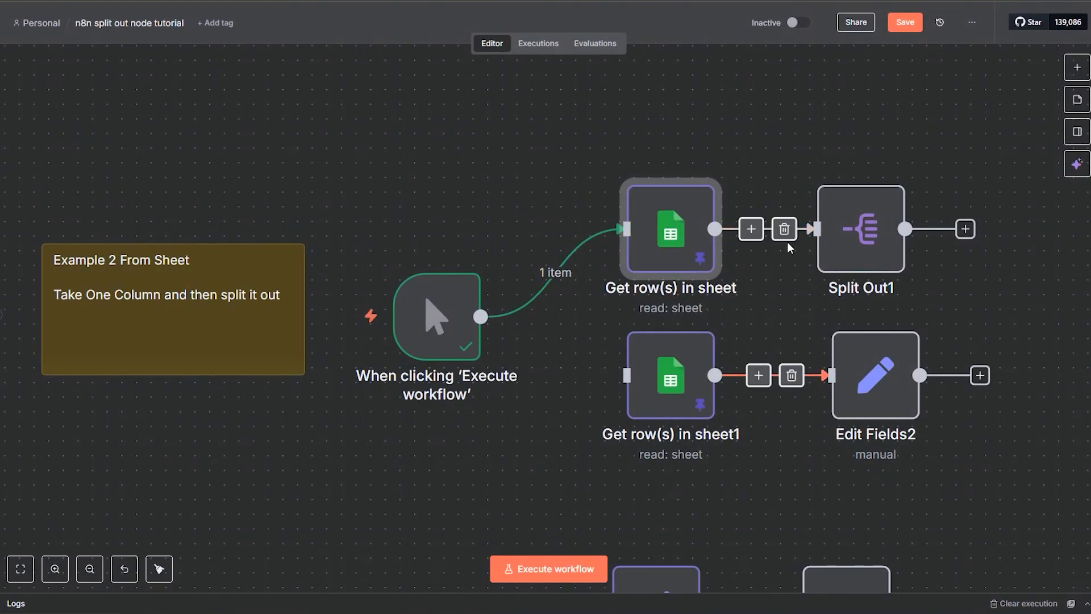
pyautogui.doubleClick(686, 267)
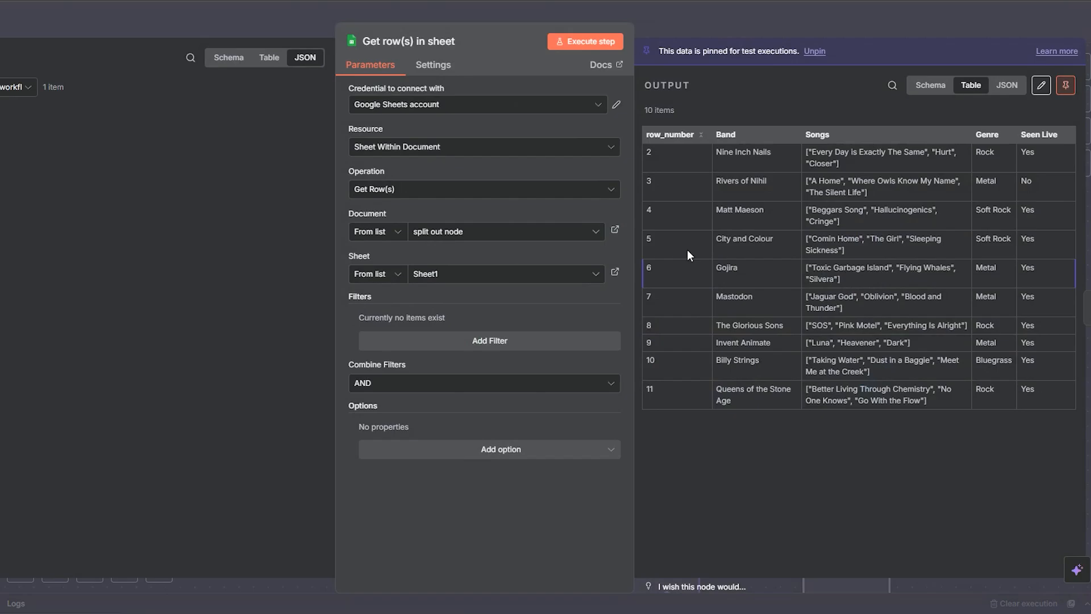
pyautogui.doubleClick(685, 133)
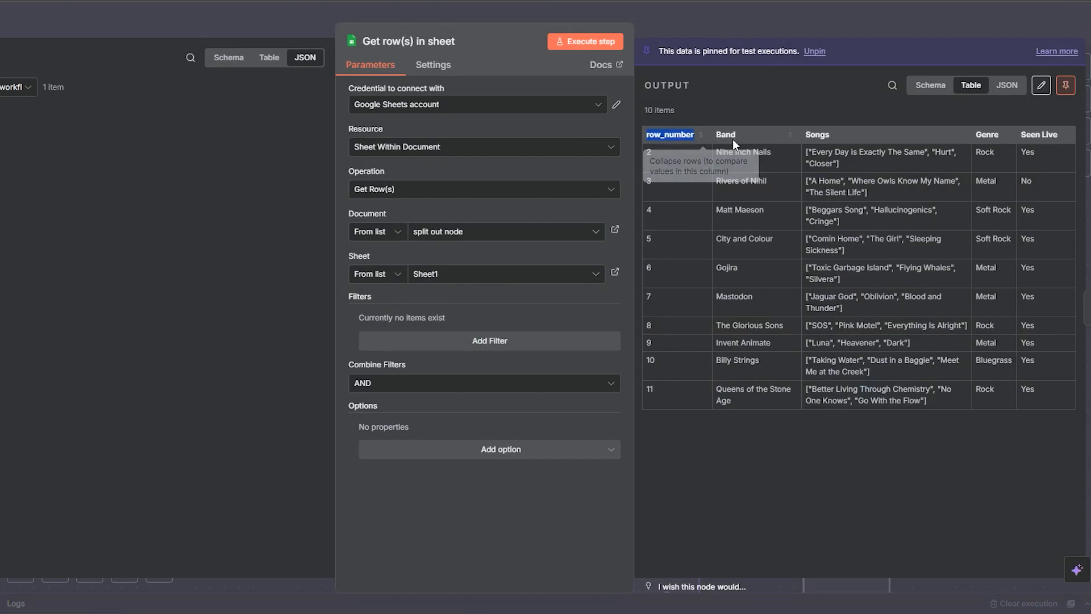
pyautogui.doubleClick(725, 134)
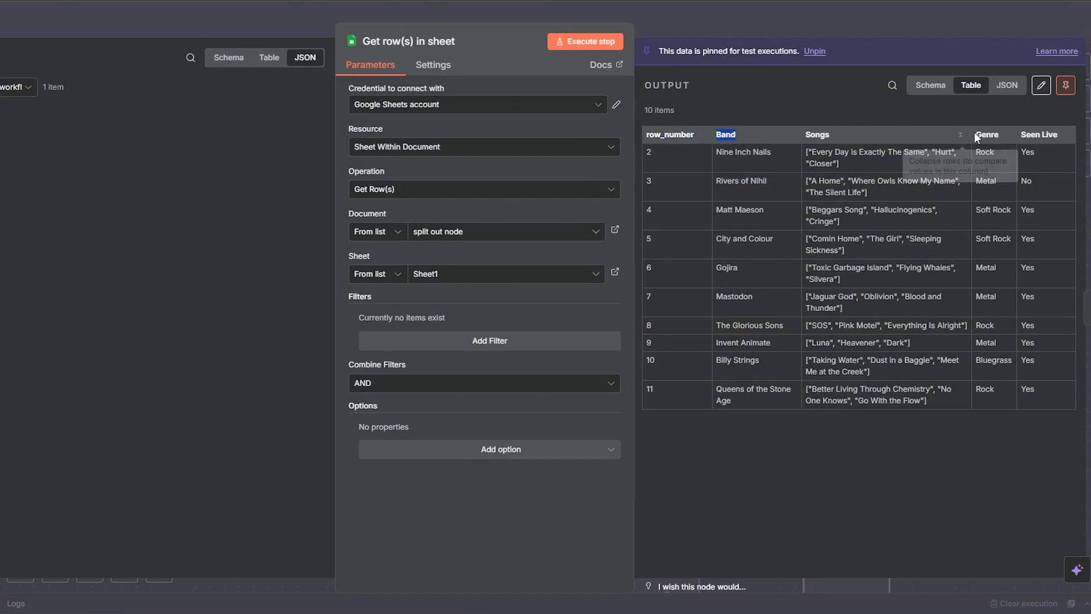
pyautogui.click(869, 31)
# Step: Compare the Include setting of Split Out1 with that of Example 1's Split Out node
pyautogui.doubleClick(863, 253)
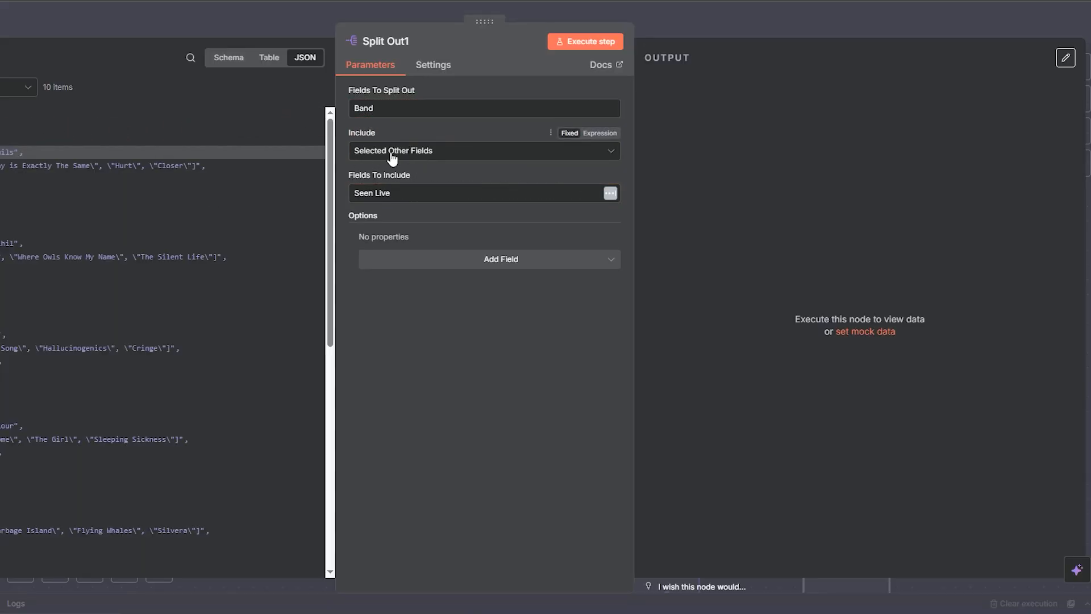
pyautogui.click(720, 20)
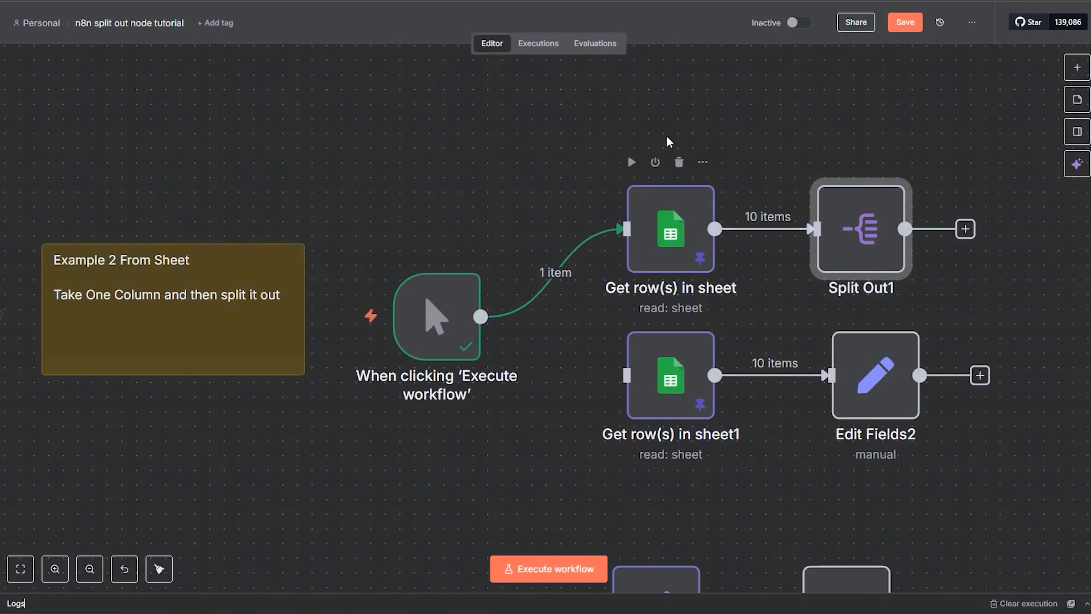
pyautogui.moveTo(667, 135); pyautogui.dragTo(578, 316)
pyautogui.hscroll(3, 602, 251)
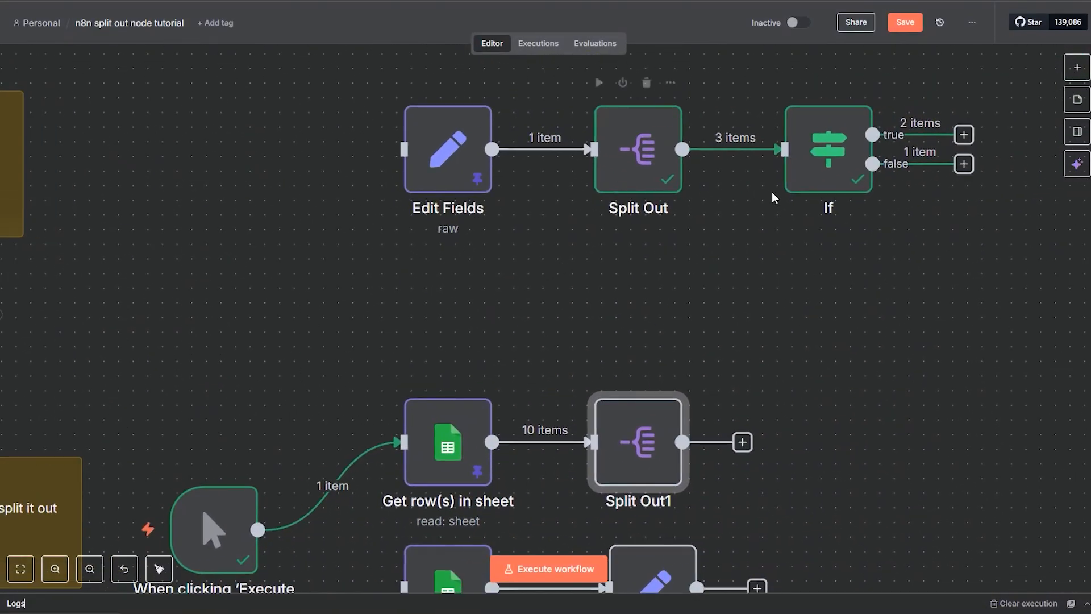
pyautogui.doubleClick(641, 179)
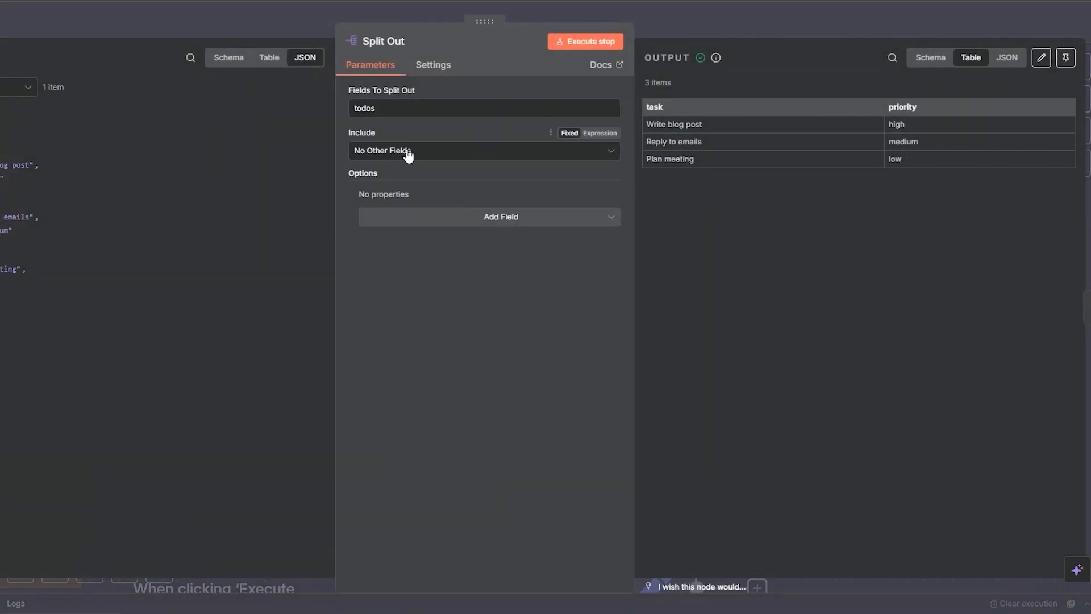
pyautogui.click(735, 18)
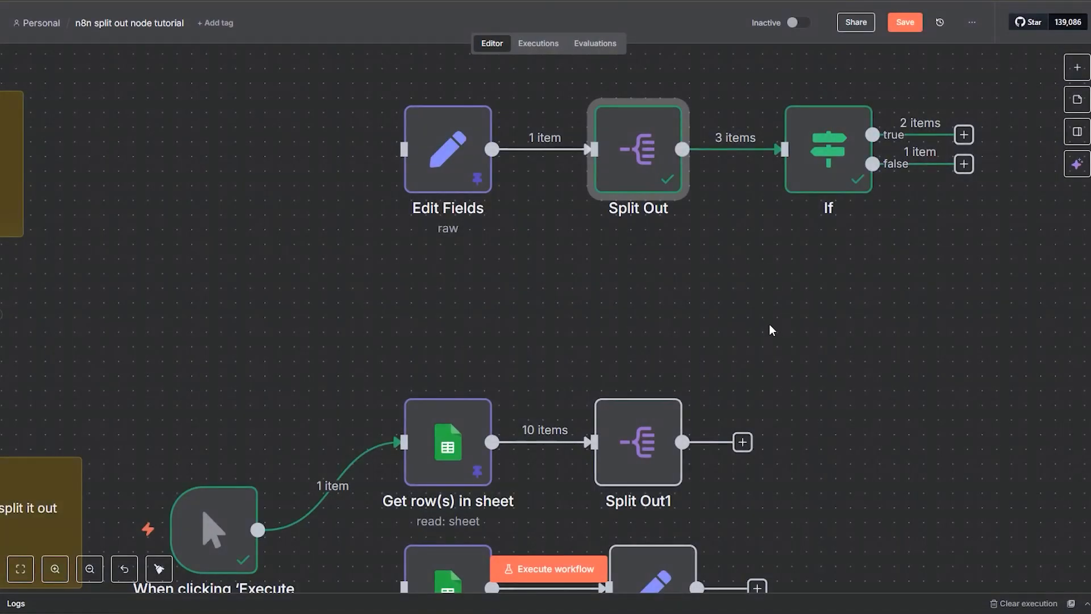
# Step: Execute Split Out1 to split out Band, with Include set to Selected Other Fields and Seen Live as the included field
pyautogui.moveTo(770, 324); pyautogui.dragTo(762, 285)
pyautogui.scroll(-2, 762, 285)
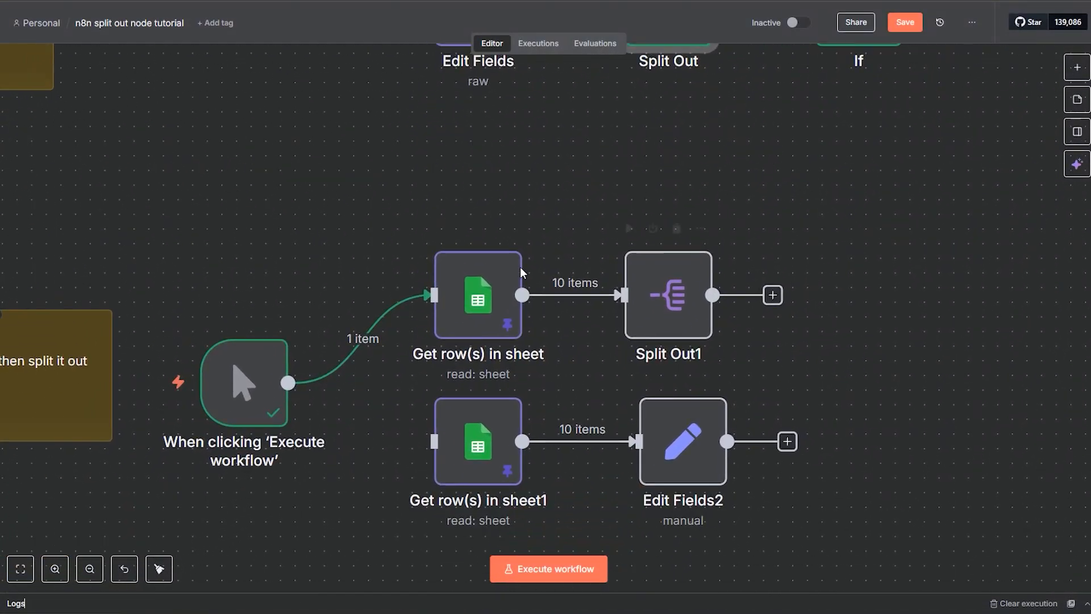
pyautogui.doubleClick(644, 329)
pyautogui.click(415, 151)
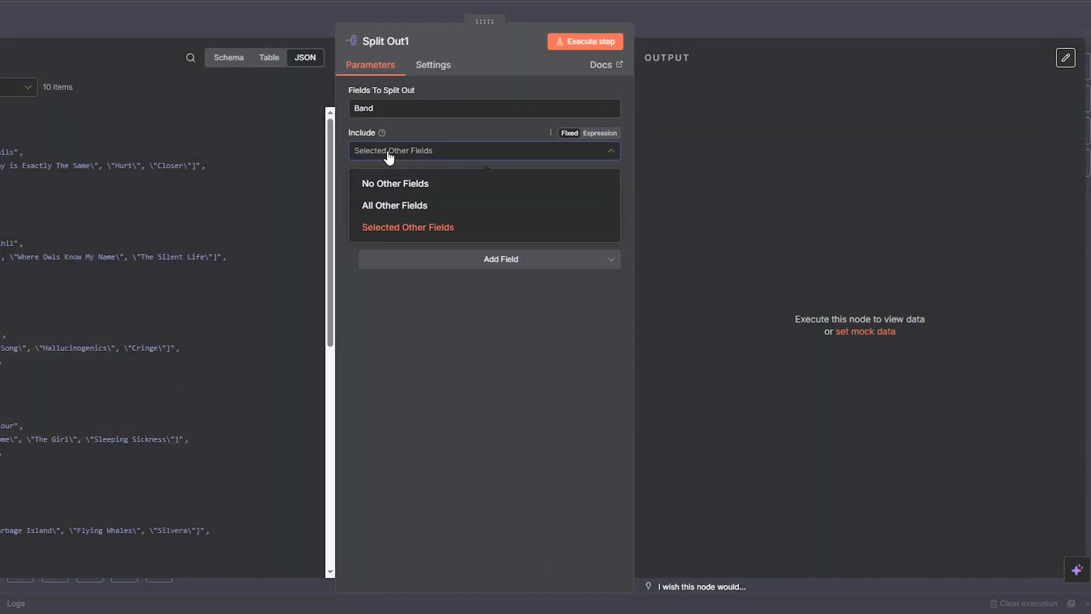
pyautogui.click(418, 227)
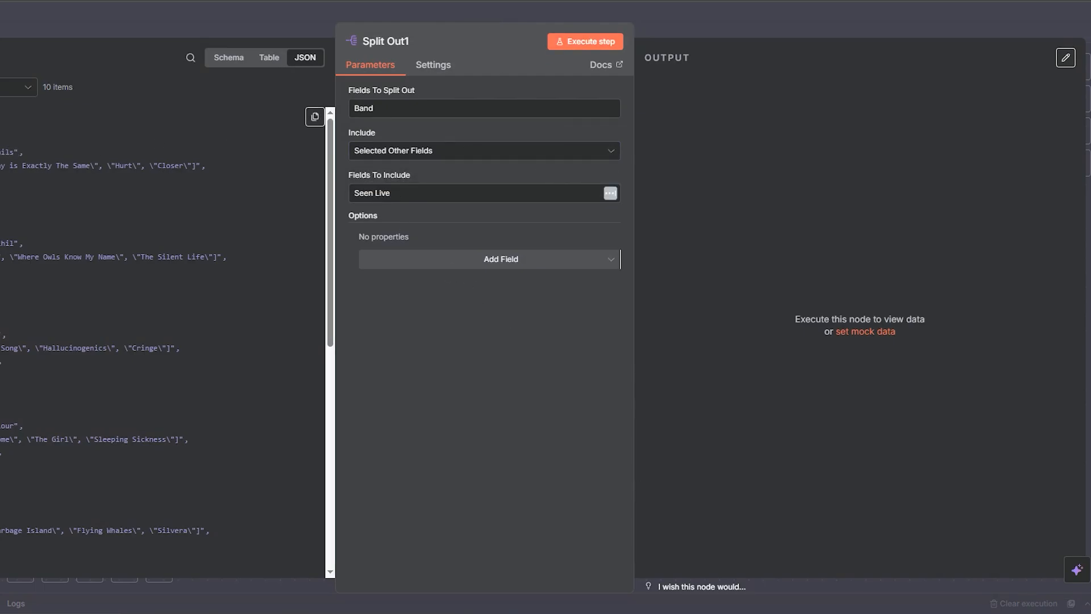
pyautogui.click(559, 41)
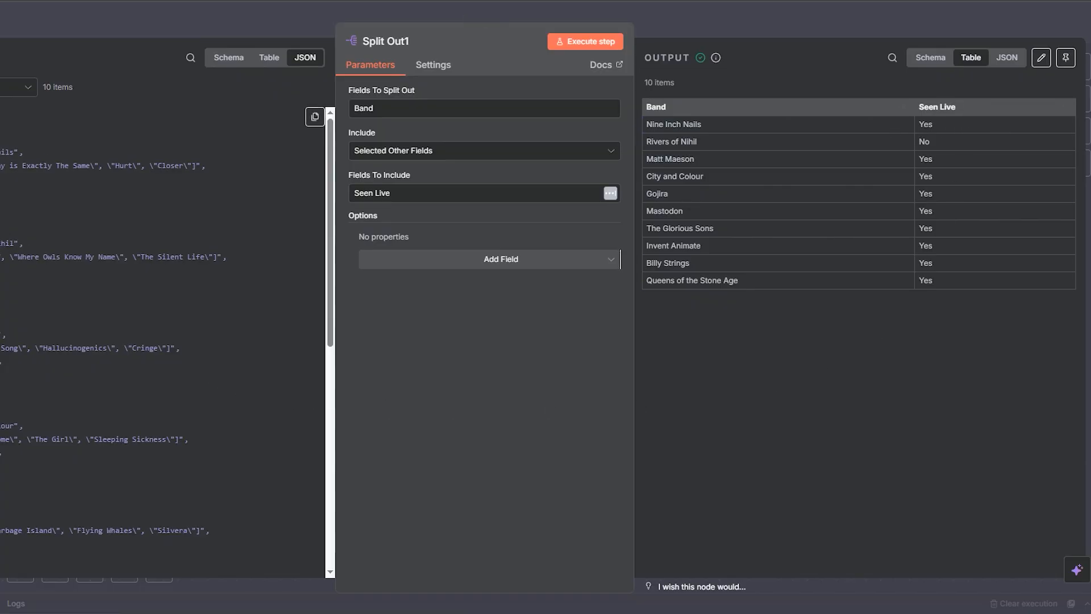
# Step: Execute Split Out1 with Genre added after Seen Live in the fields to include, and remove Genre again
pyautogui.moveTo(127, 173); pyautogui.dragTo(442, 191)
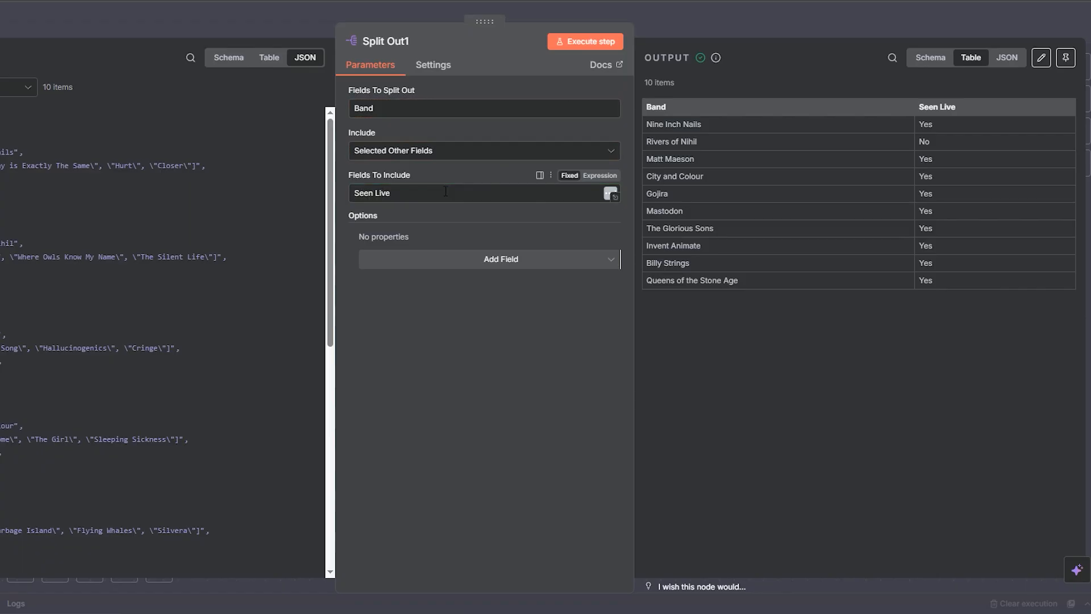
pyautogui.click(574, 41)
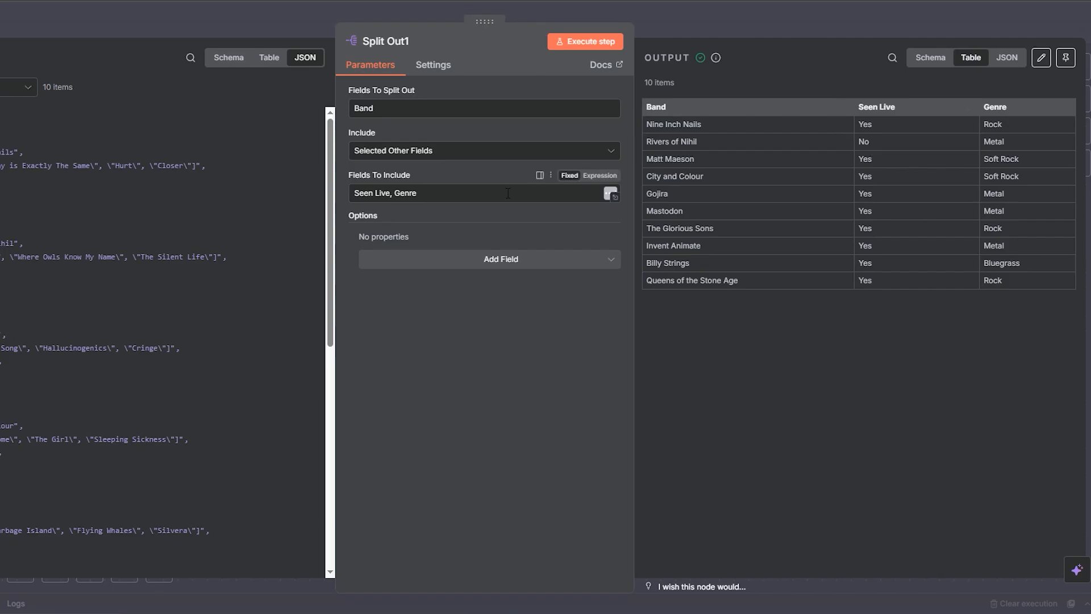
pyautogui.moveTo(507, 193); pyautogui.dragTo(397, 200)
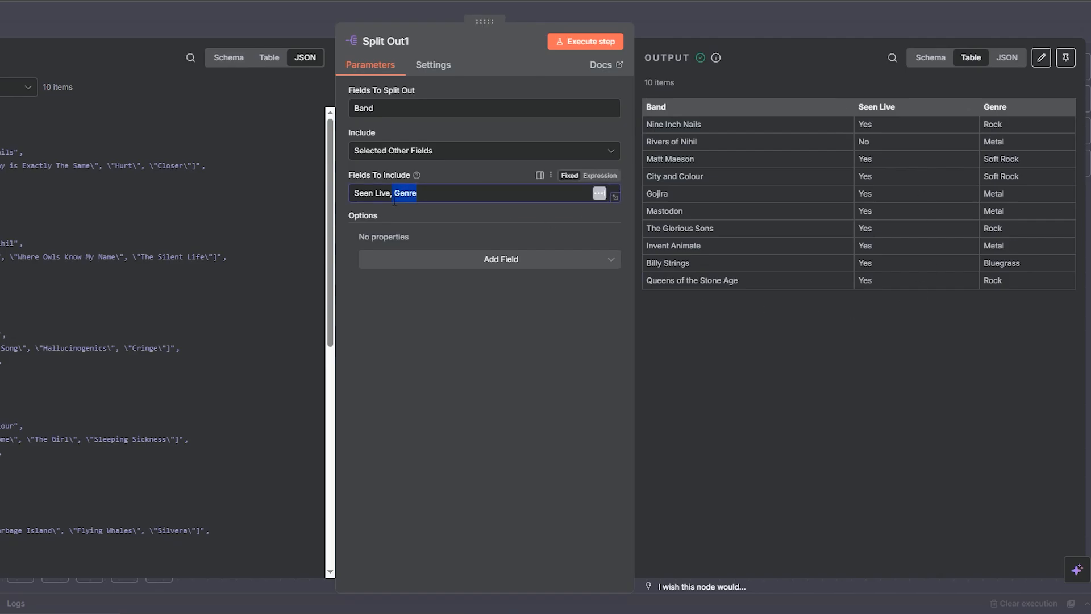
pyautogui.press('BackSpace')
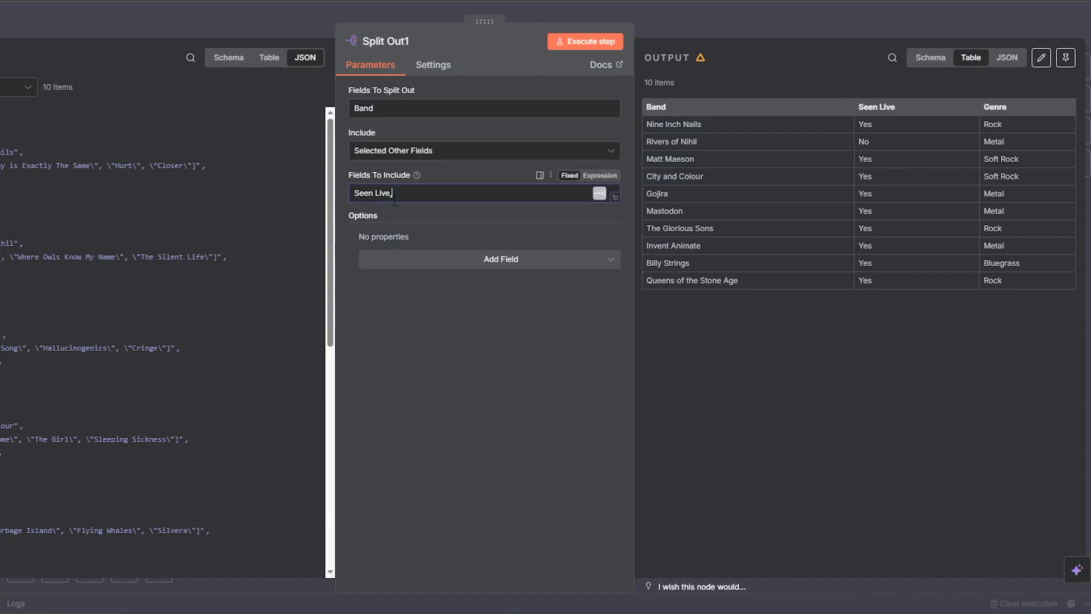
# Step: Execute Split Out1 with Include set to All Other Fields and compare the result with its input shown as a table
pyautogui.click(420, 152)
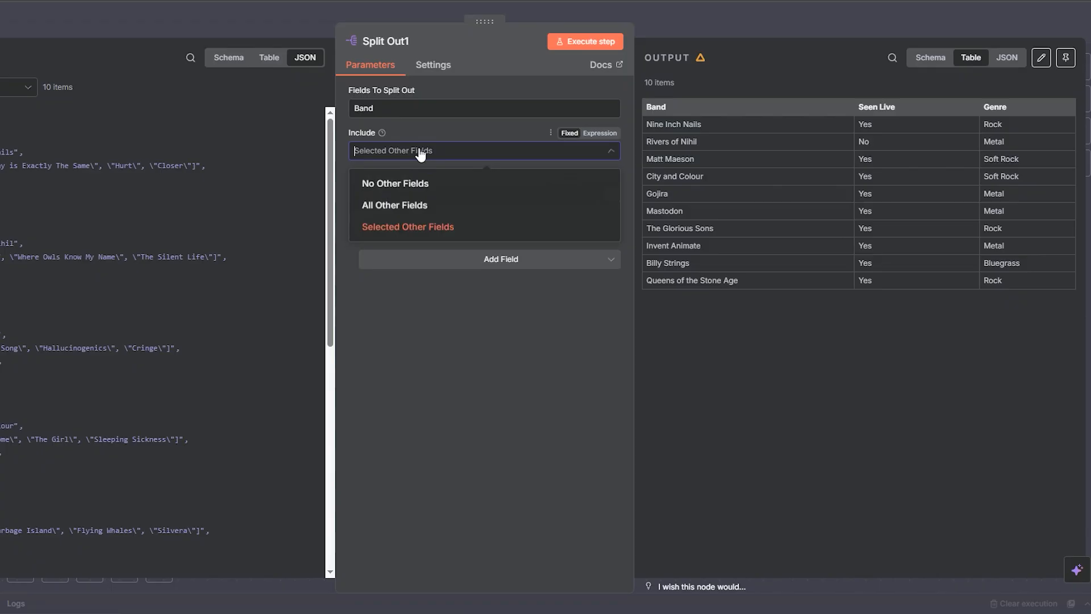
pyautogui.click(410, 205)
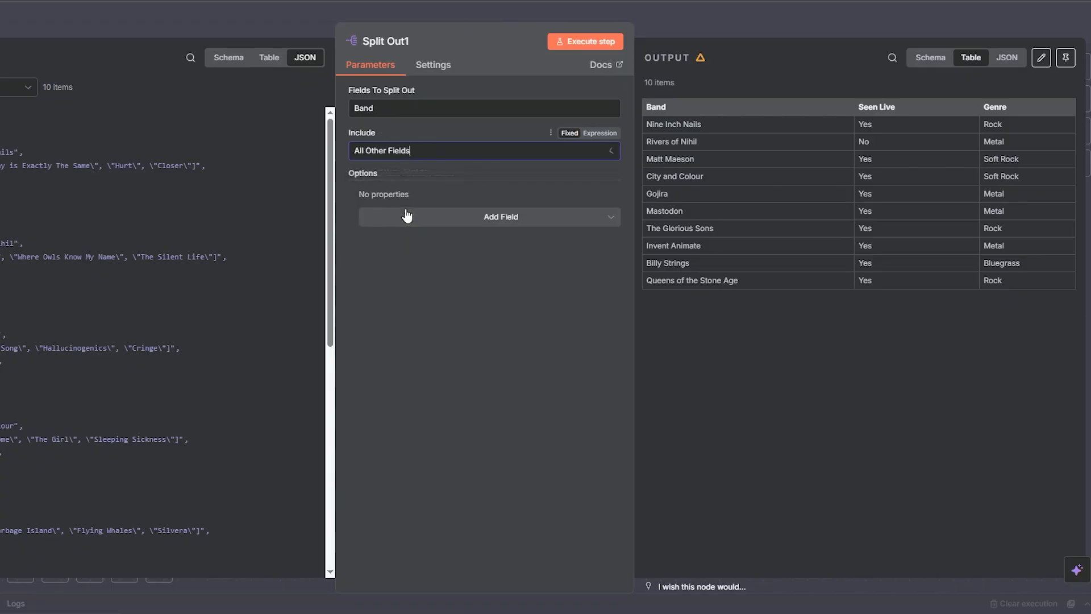
pyautogui.click(584, 42)
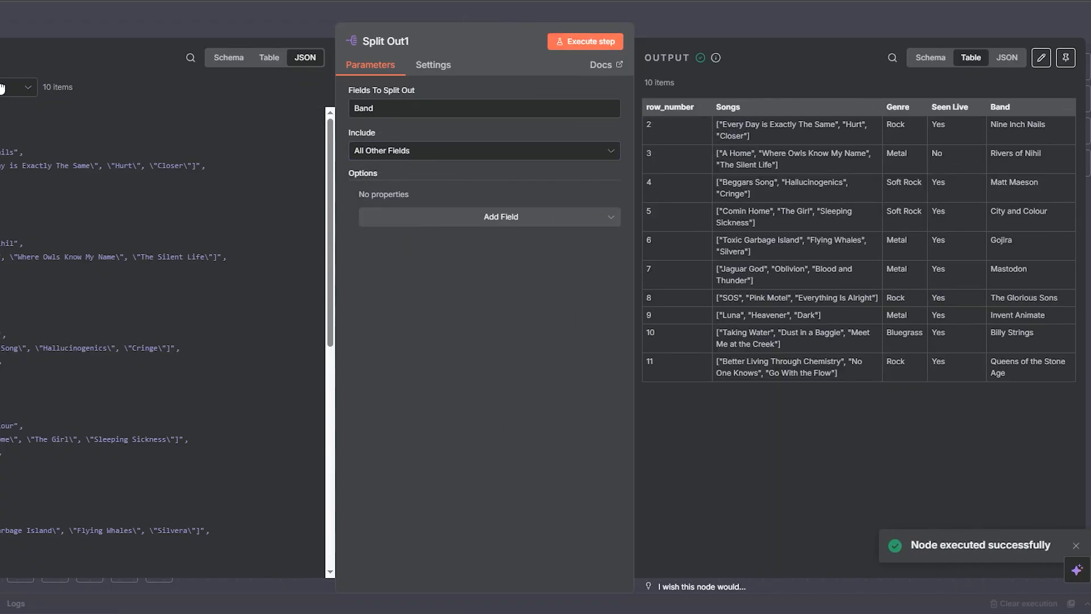
pyautogui.click(278, 60)
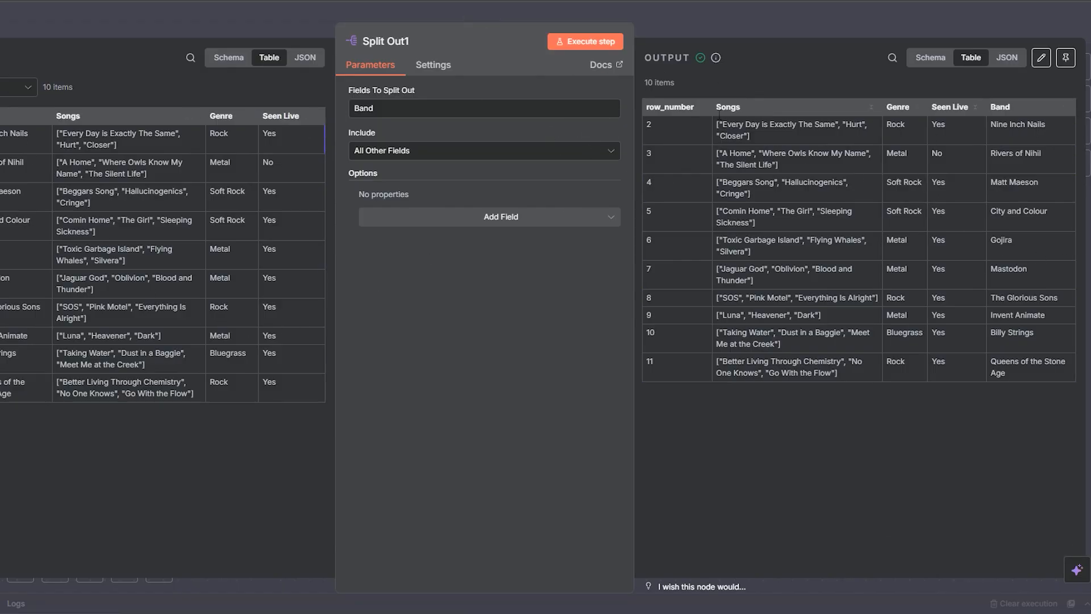
# Step: Set Split Out1's Include to Selected Other Fields, enter Genre, Seen Live as the fields to include, and execute the node
pyautogui.click(393, 151)
pyautogui.click(405, 229)
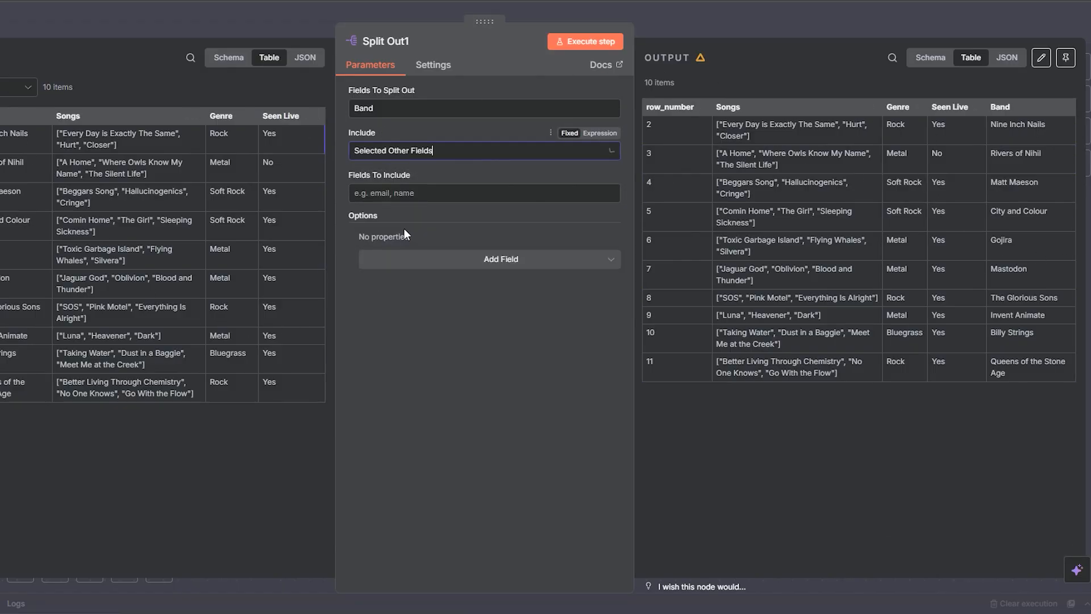
pyautogui.click(229, 58)
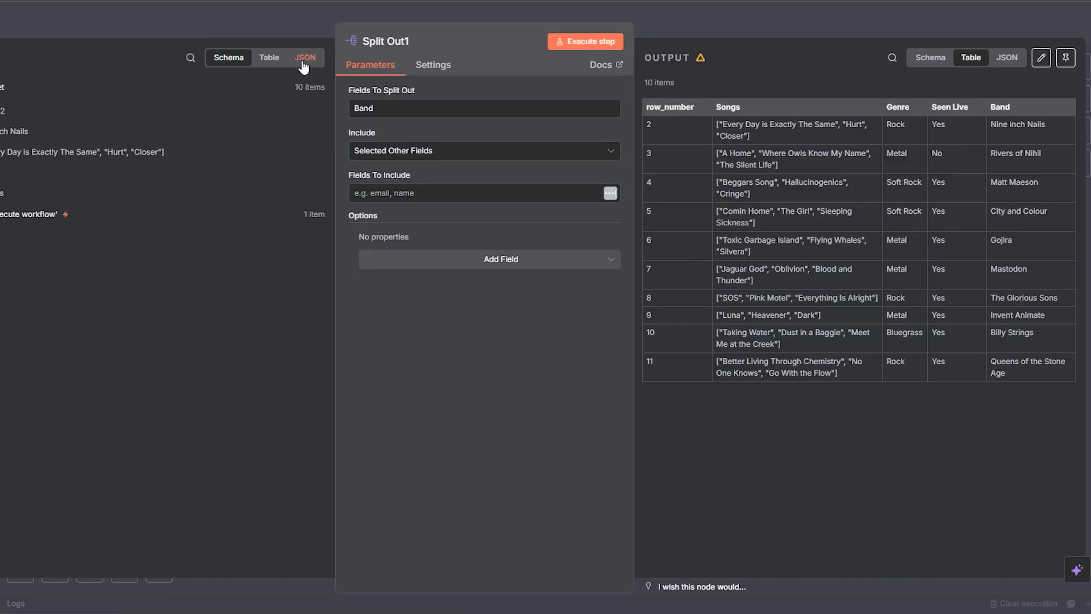
pyautogui.click(452, 195)
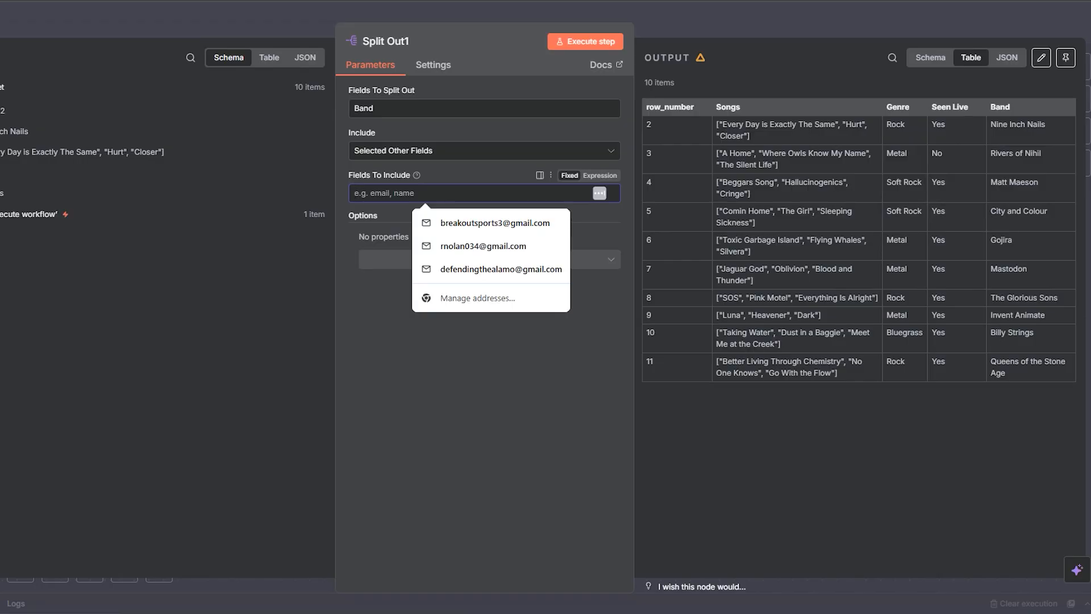
pyautogui.write('Genre, Seen Liv')
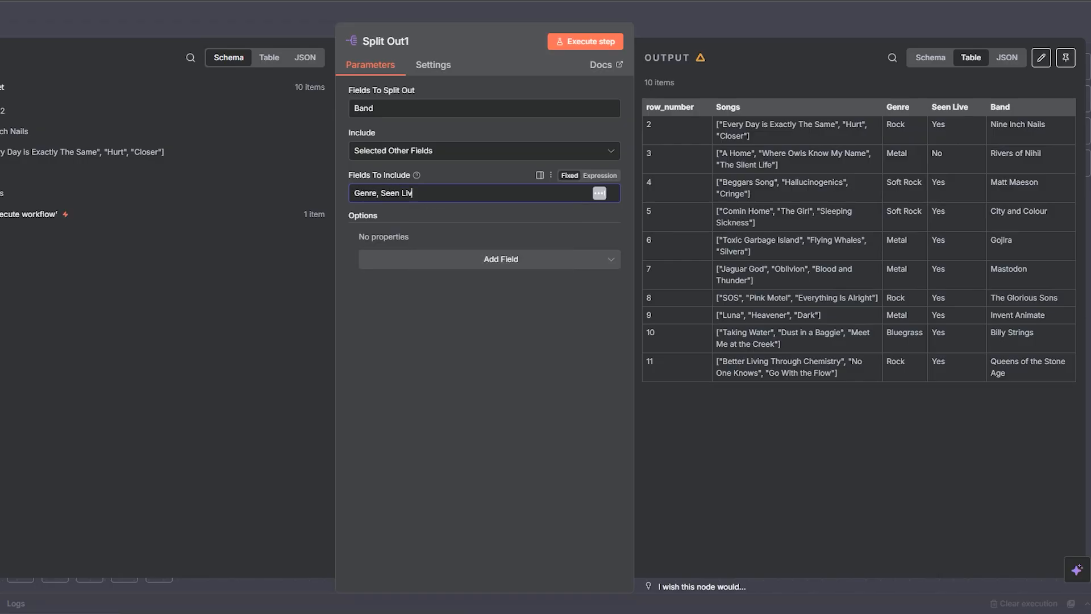
pyautogui.write('e')
pyautogui.click(581, 38)
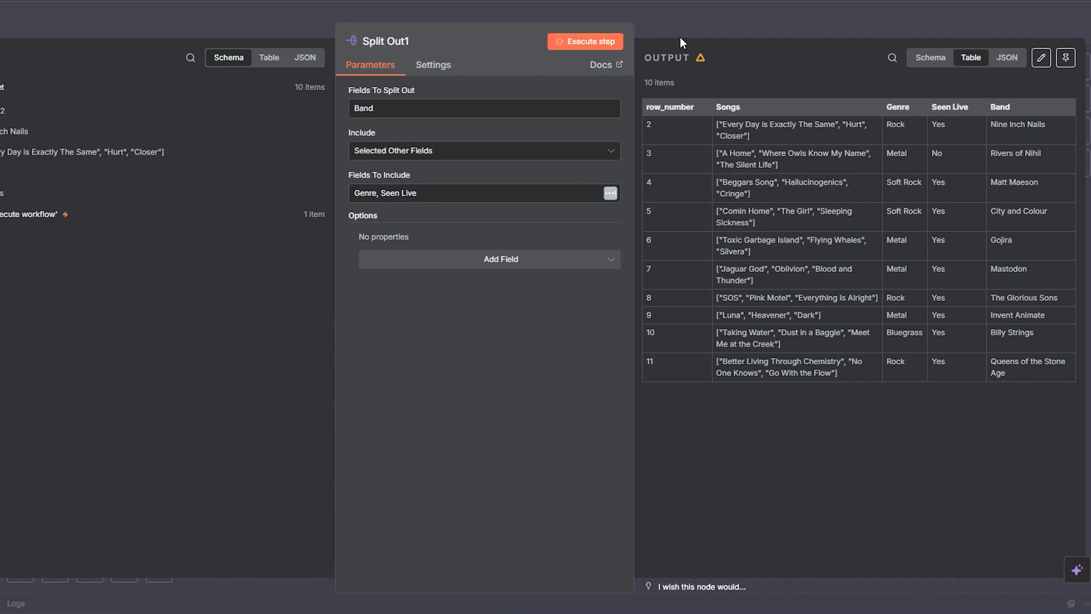
pyautogui.click(774, 10)
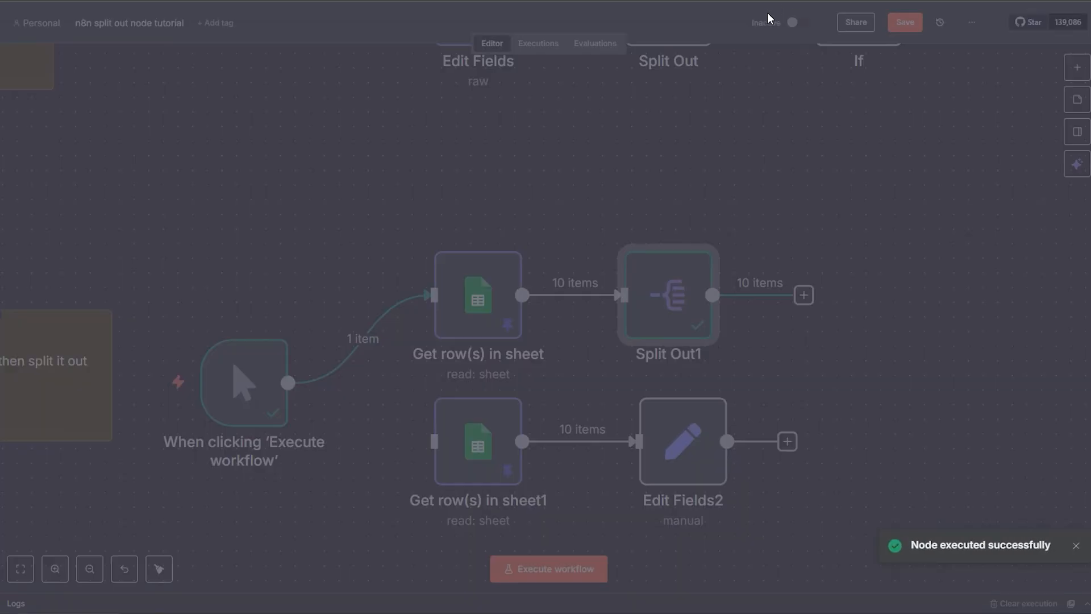
# Step: Disconnect the trigger from Get row(s) in sheet, connect it to Get row(s) in sheet1 and open that node
pyautogui.click(377, 337)
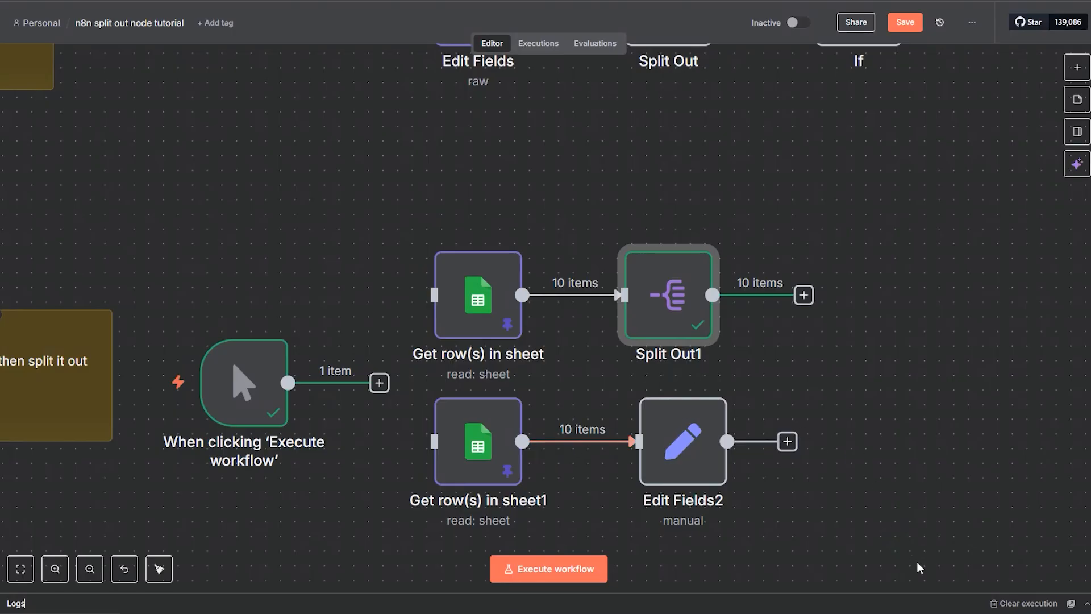
pyautogui.moveTo(907, 500); pyautogui.dragTo(881, 353)
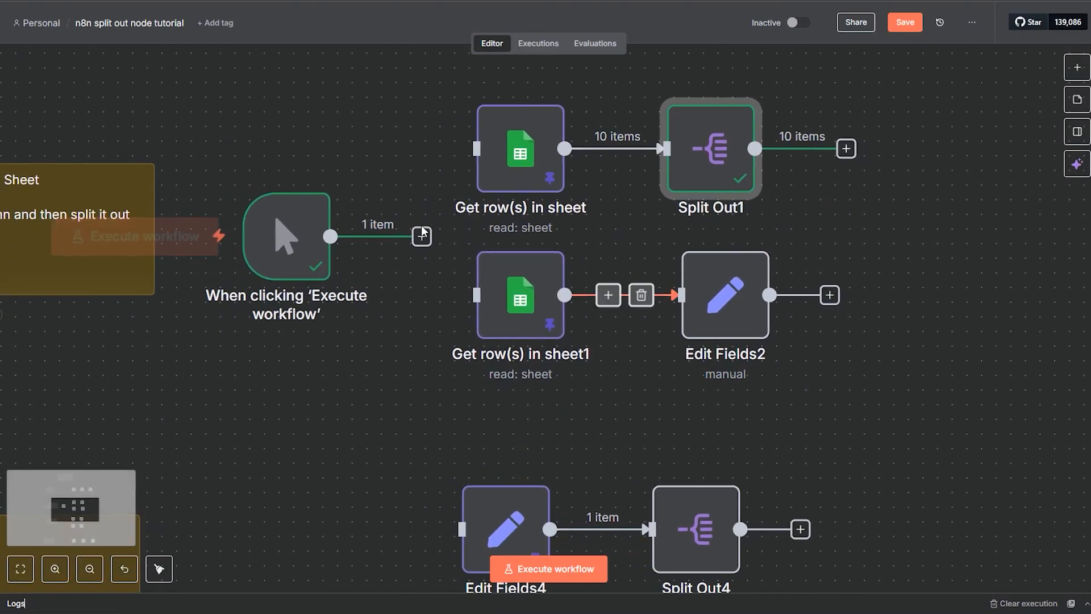
pyautogui.moveTo(331, 236); pyautogui.dragTo(476, 294)
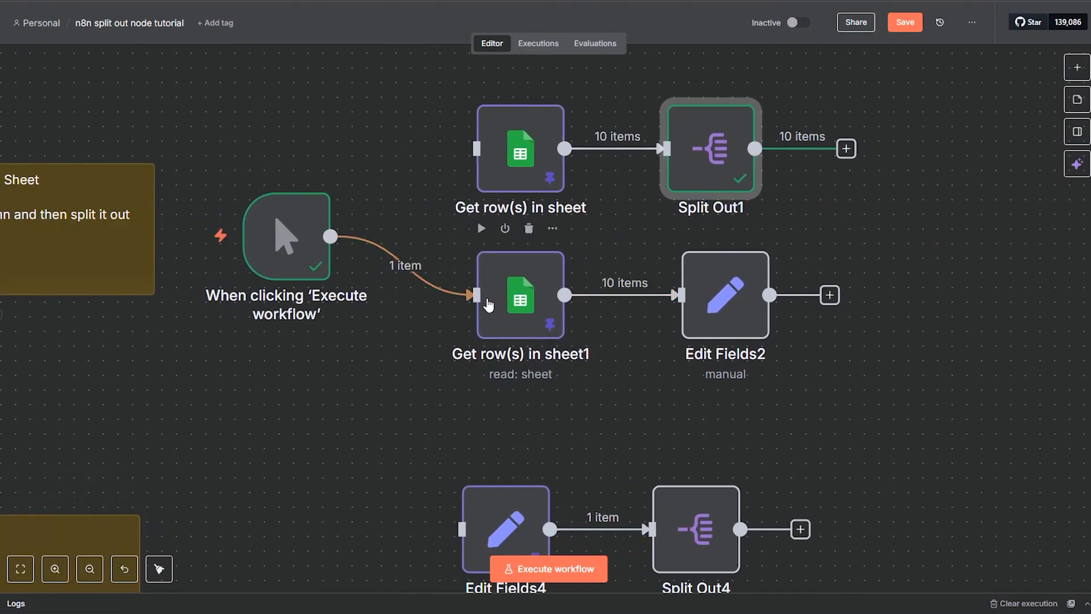
pyautogui.doubleClick(498, 322)
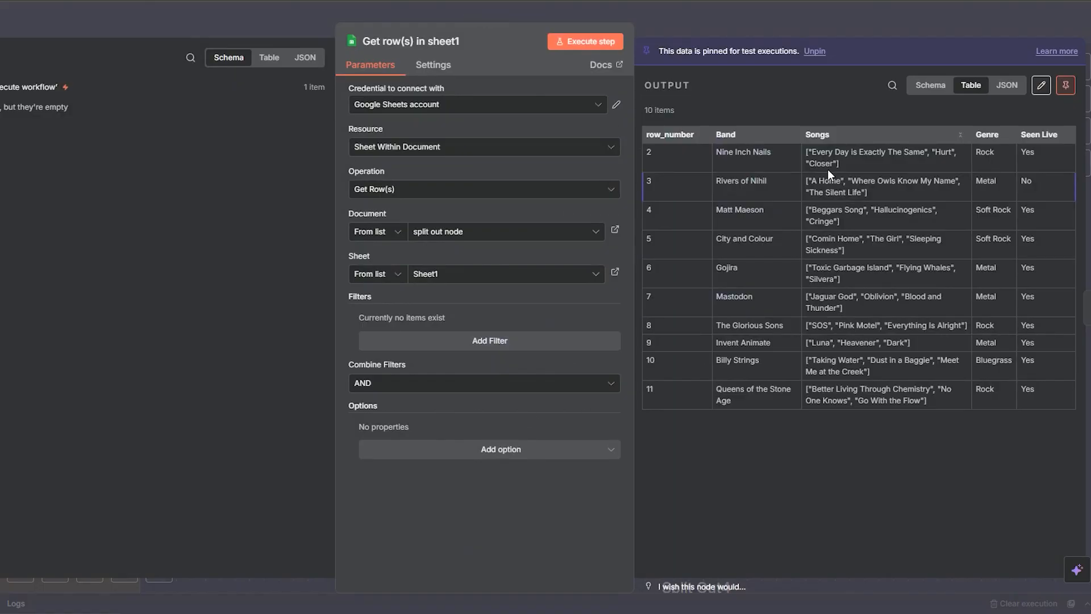
# Step: Open Edit Fields2, review its Band and Seen Live string mappings, and execute the node
pyautogui.press('Escape')
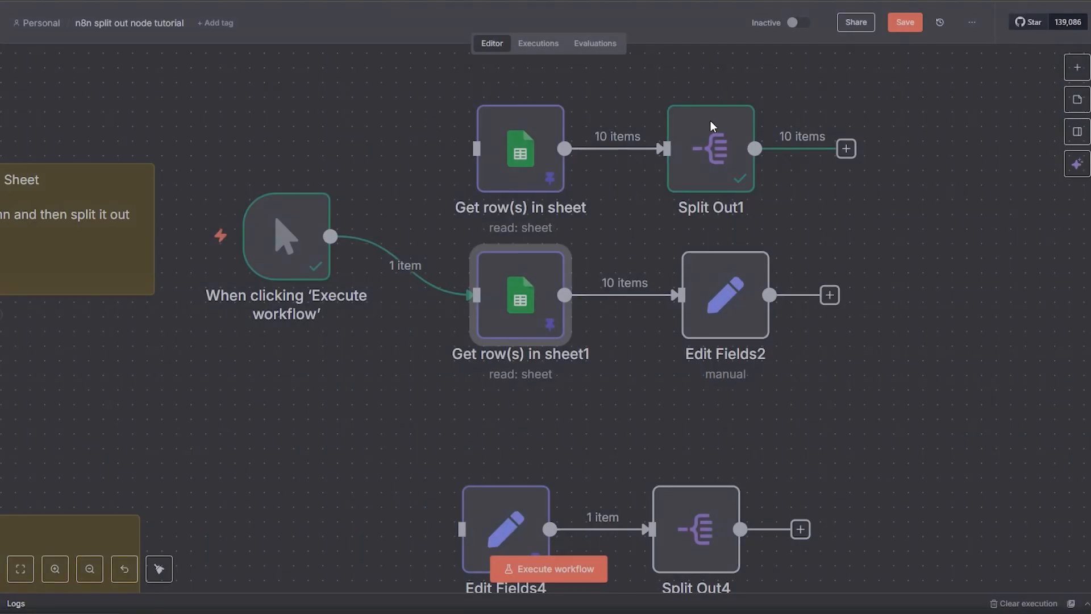
pyautogui.doubleClick(717, 316)
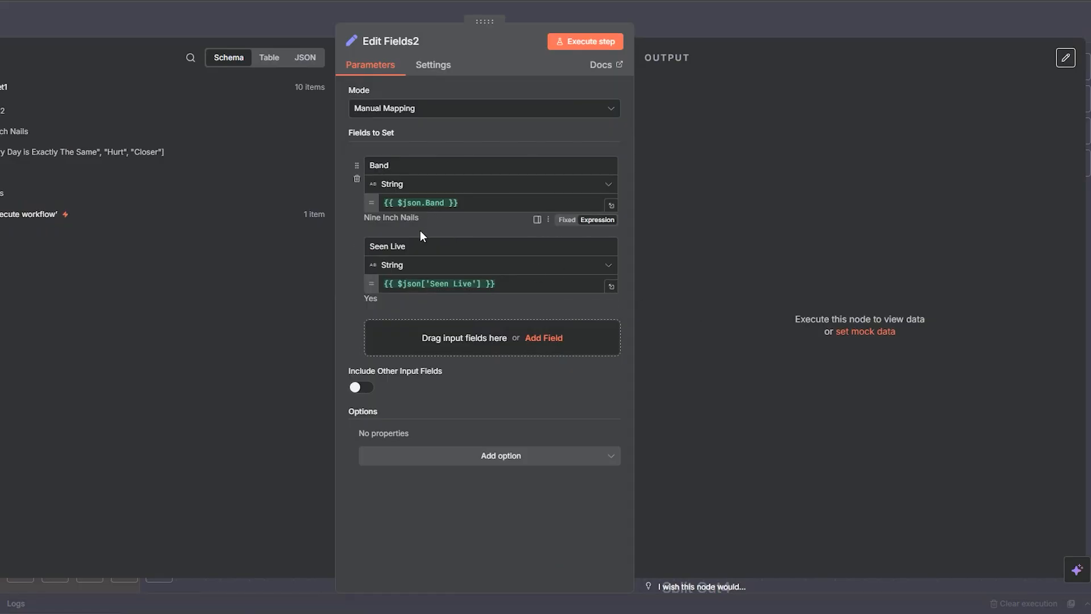
pyautogui.click(427, 185)
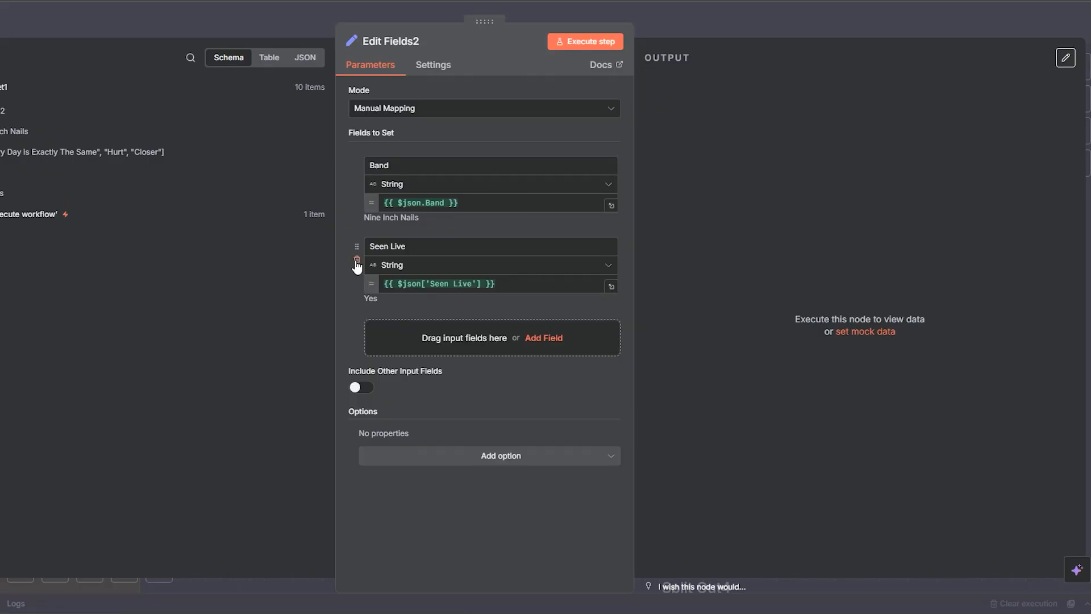
pyautogui.click(356, 262)
pyautogui.moveTo(1, 172); pyautogui.dragTo(429, 266)
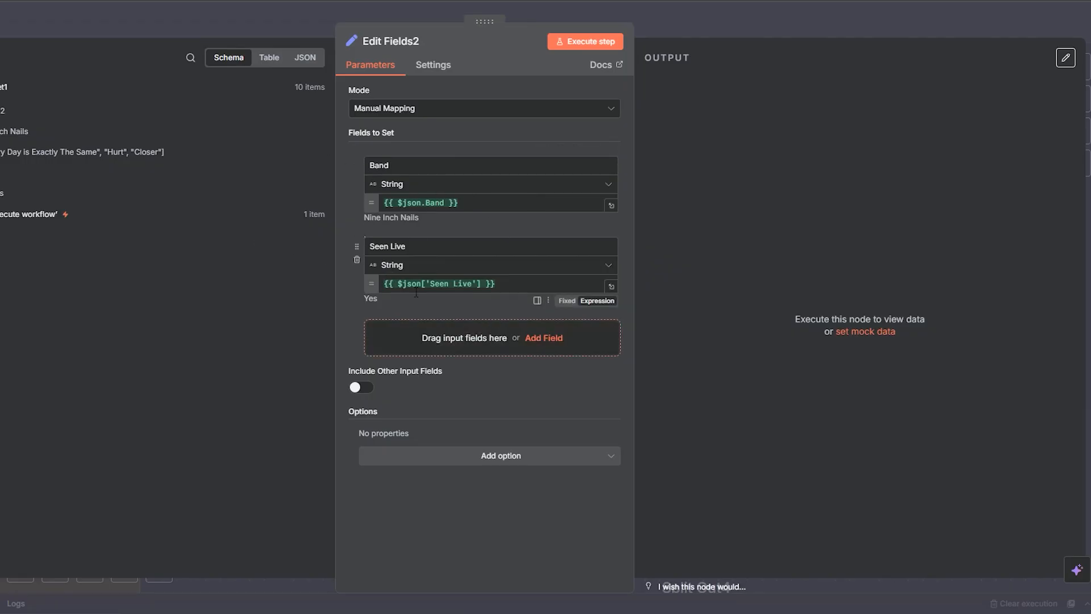
pyautogui.click(580, 40)
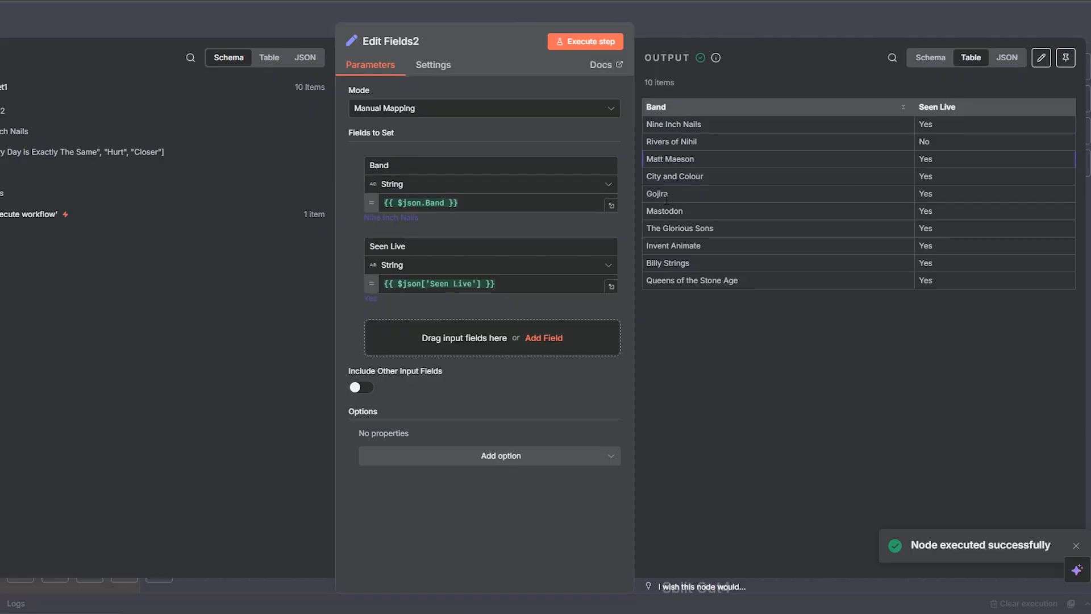
pyautogui.click(776, 8)
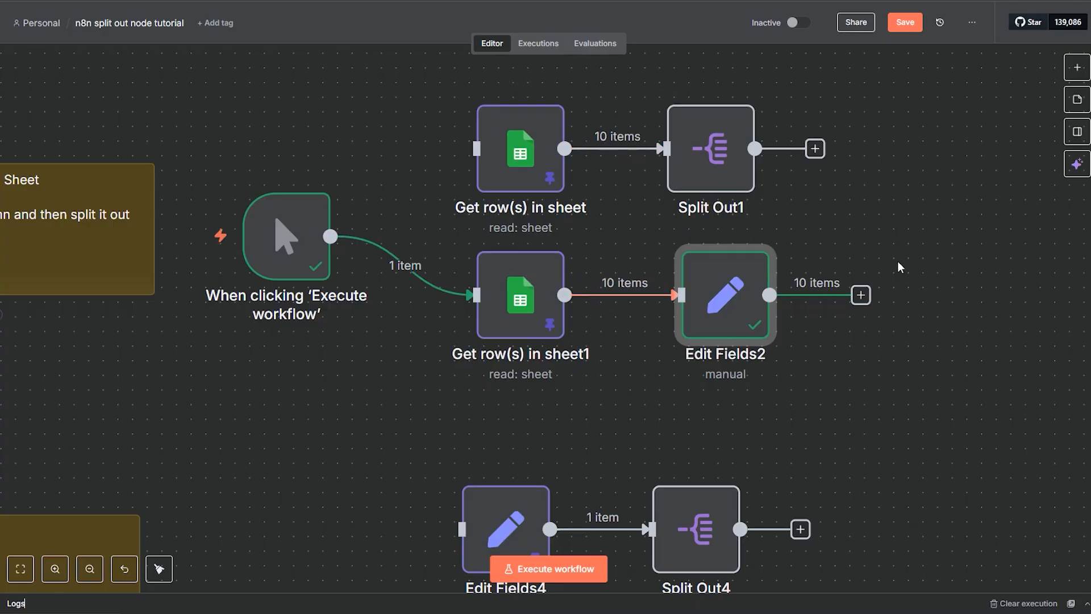
# Step: Compare the Split Out1 branch with the Edit Fields2 branch and re-examine the field mappings and output of Edit Fields2
pyautogui.moveTo(899, 241); pyautogui.dragTo(825, 413)
pyautogui.moveTo(816, 190); pyautogui.dragTo(782, 326)
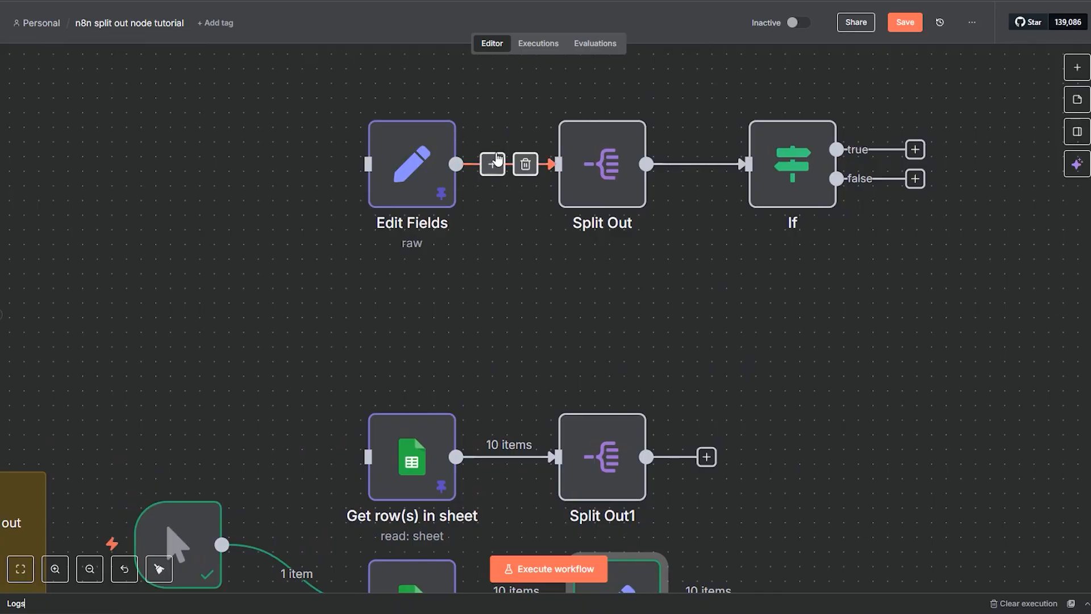
pyautogui.moveTo(874, 385); pyautogui.dragTo(838, 261)
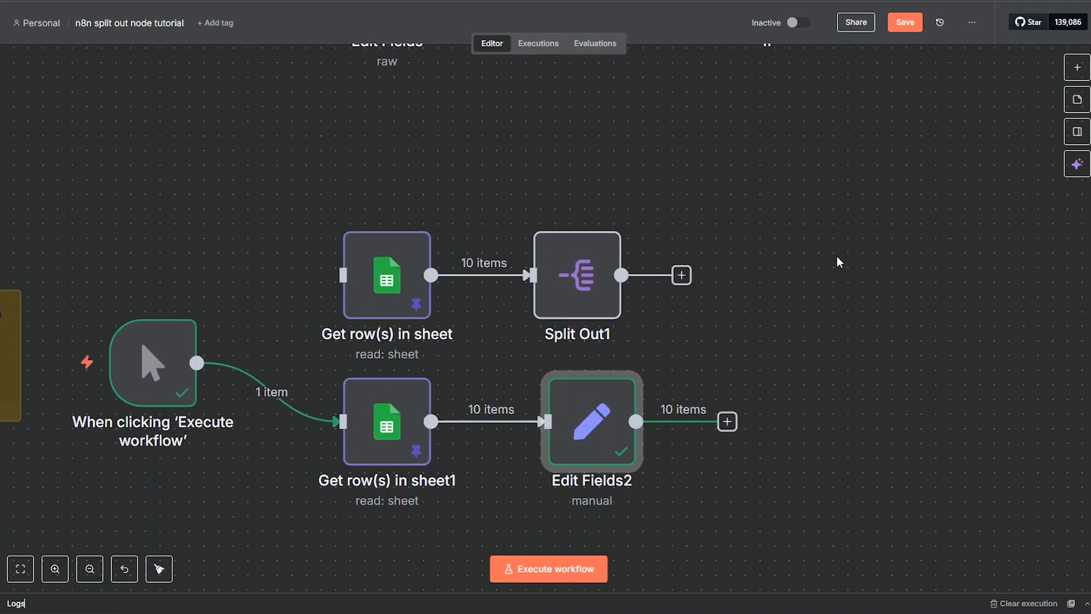
pyautogui.moveTo(836, 312); pyautogui.dragTo(891, 214)
pyautogui.scroll(-3, 889, 267)
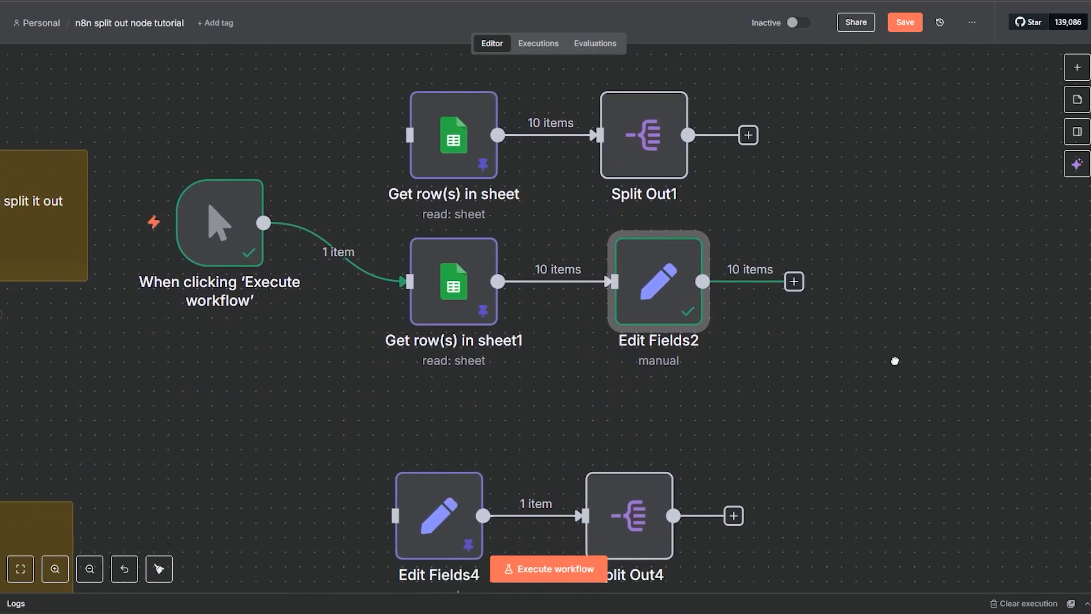
pyautogui.scroll(3, 896, 292)
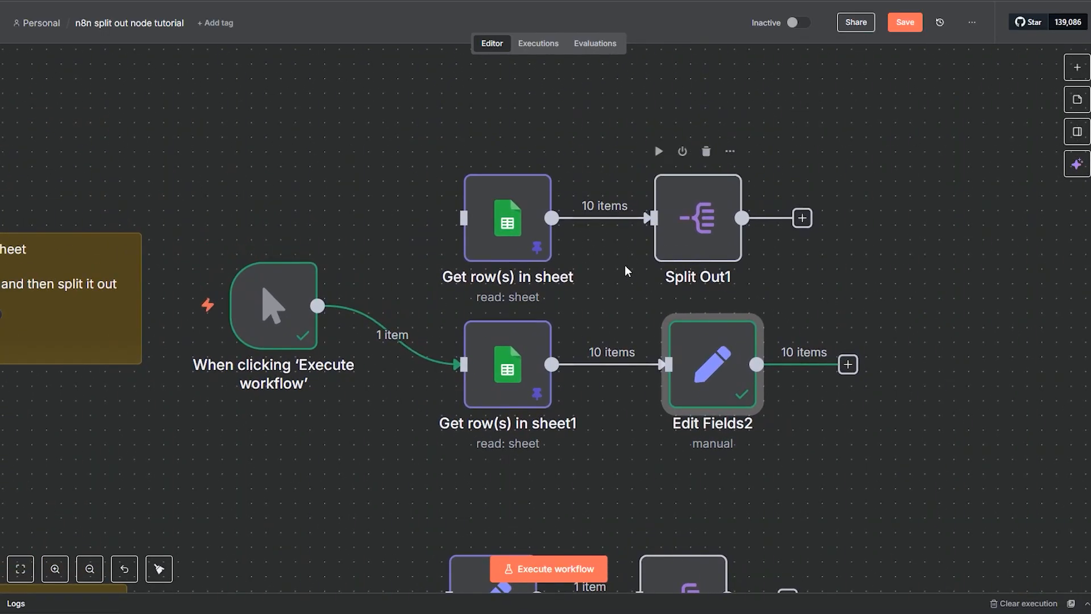
pyautogui.doubleClick(724, 393)
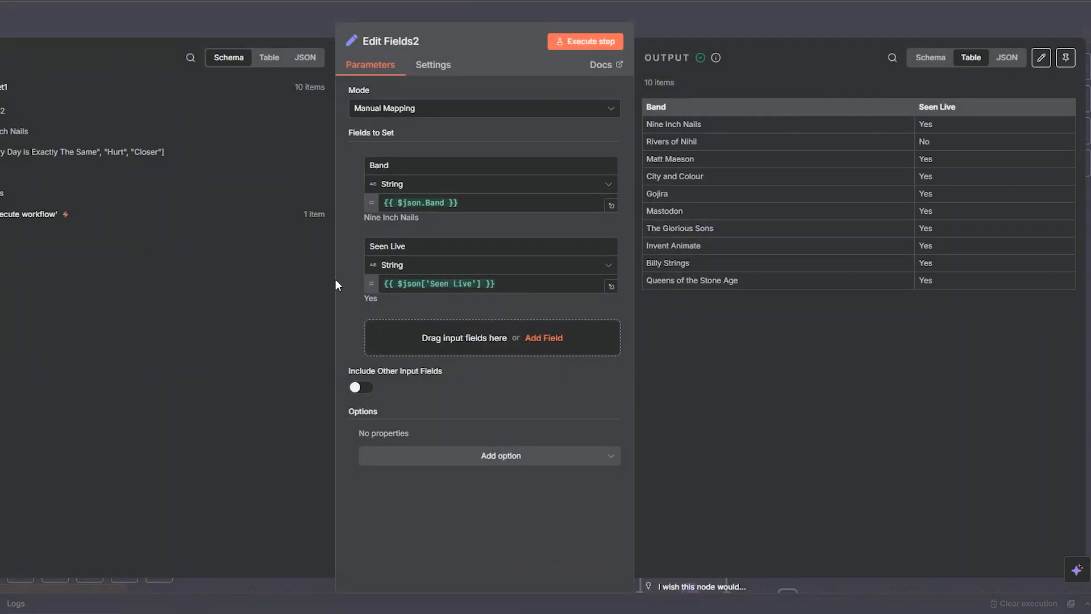
pyautogui.click(743, 22)
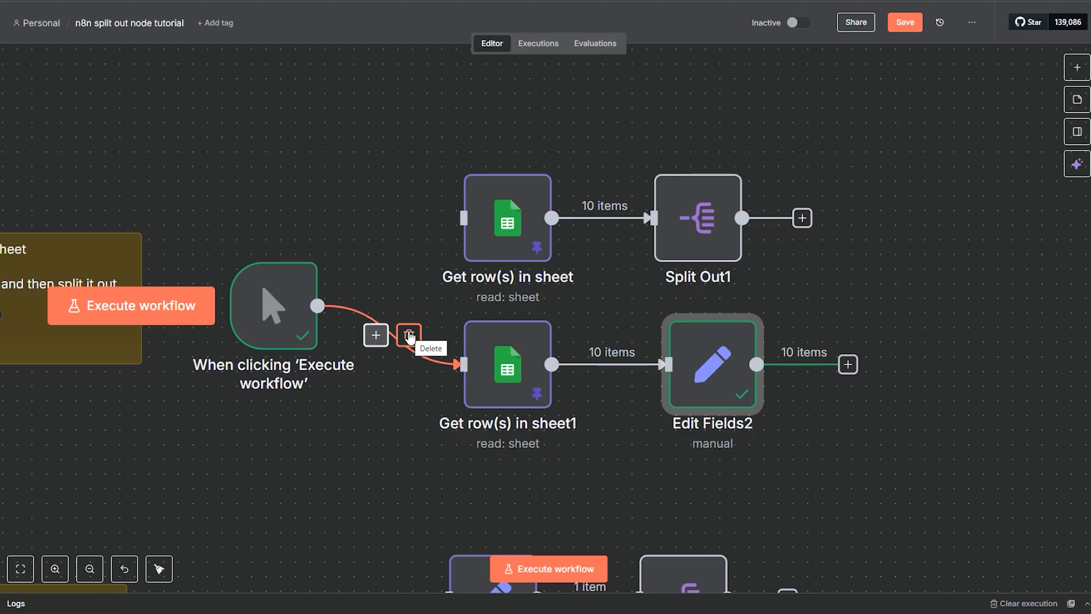
# Step: Line up Split Out1 above Edit Fields2 and disconnect the trigger from Get row(s) in sheet1
pyautogui.moveTo(681, 225); pyautogui.dragTo(725, 243)
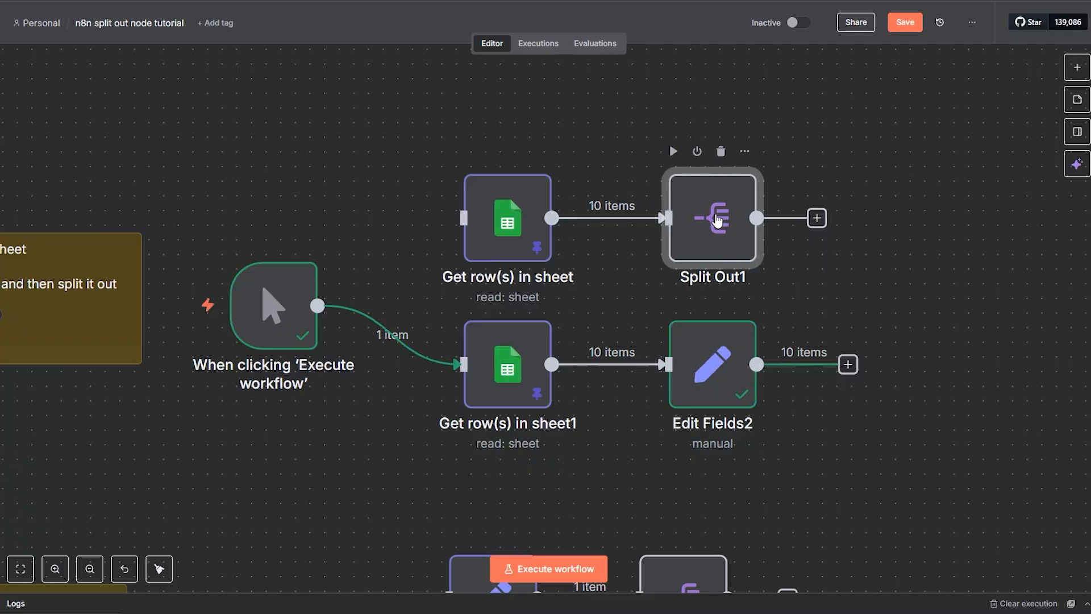
pyautogui.click(405, 334)
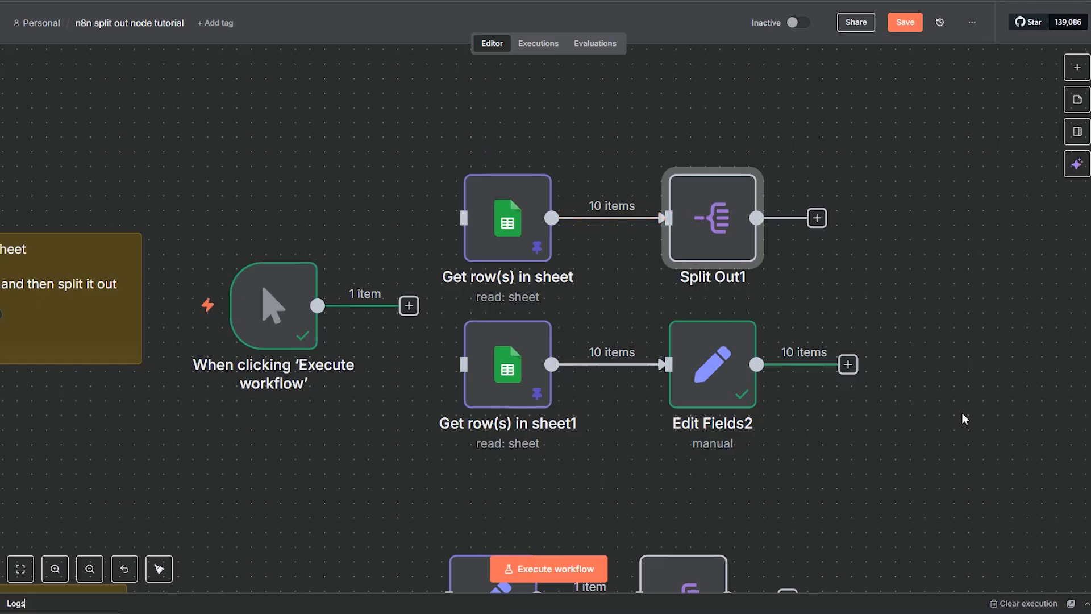
# Step: Move the manual trigger down beside Edit Fields4 and Edit Fields1 and connect it to Edit Fields4
pyautogui.moveTo(933, 463); pyautogui.dragTo(962, 235)
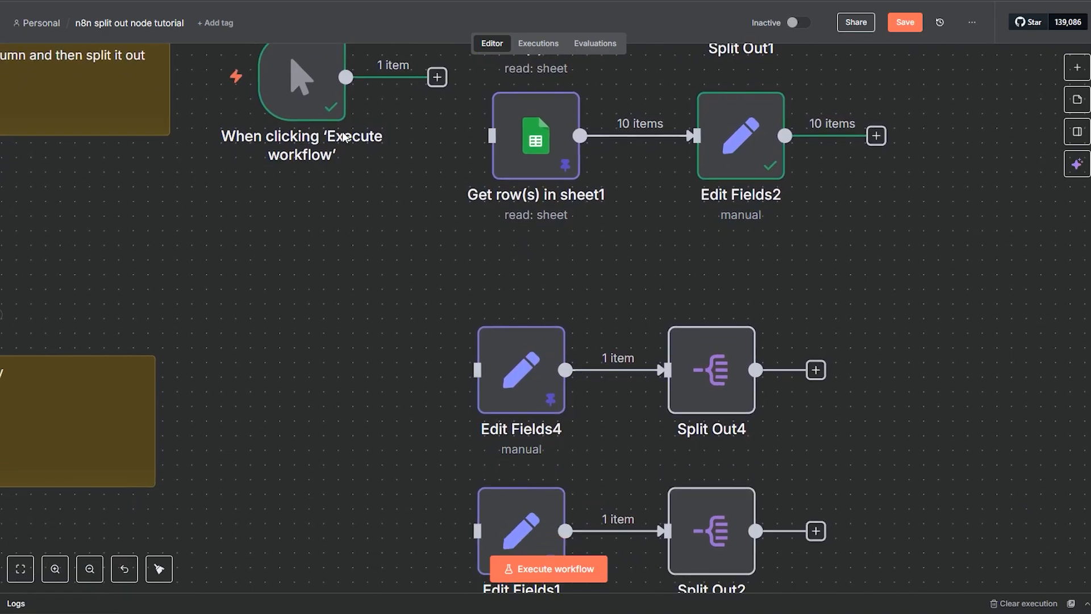
pyautogui.moveTo(312, 117); pyautogui.dragTo(313, 505)
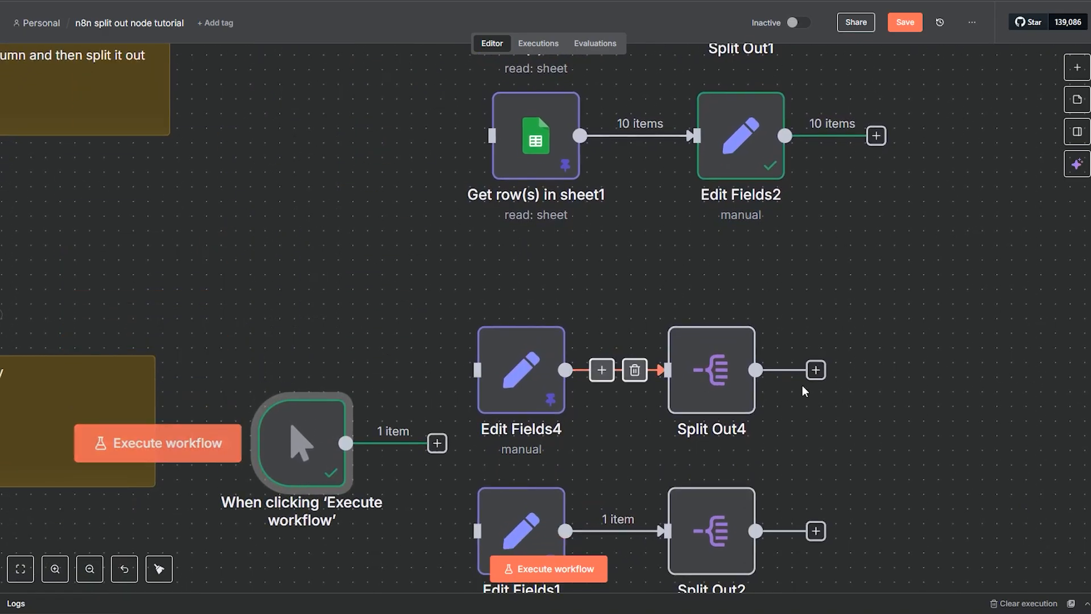
pyautogui.moveTo(502, 475); pyautogui.dragTo(602, 363)
pyautogui.moveTo(179, 427); pyautogui.dragTo(434, 358)
pyautogui.moveTo(688, 391); pyautogui.dragTo(375, 387)
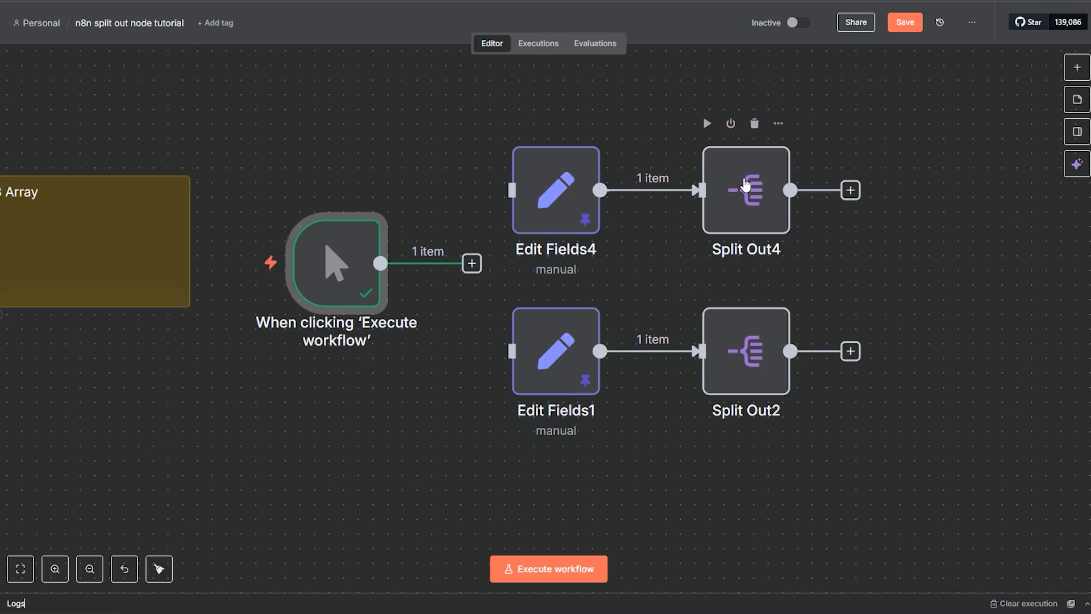
pyautogui.moveTo(472, 263); pyautogui.dragTo(531, 226)
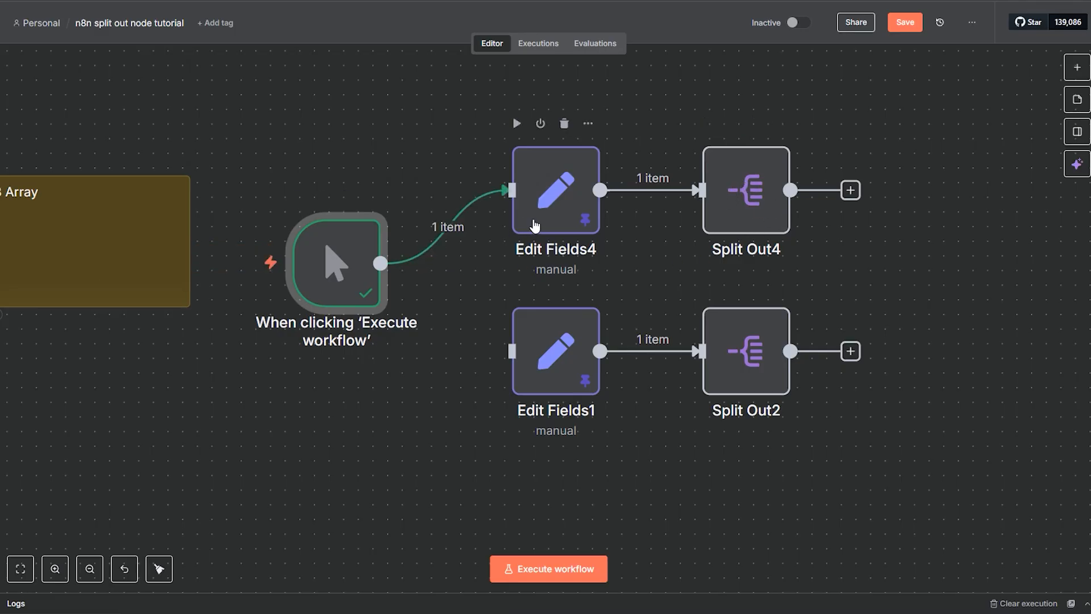
# Step: Open Edit Fields4 and examine the field name, Array type, and the brackets and quotes of its song list value
pyautogui.doubleClick(533, 224)
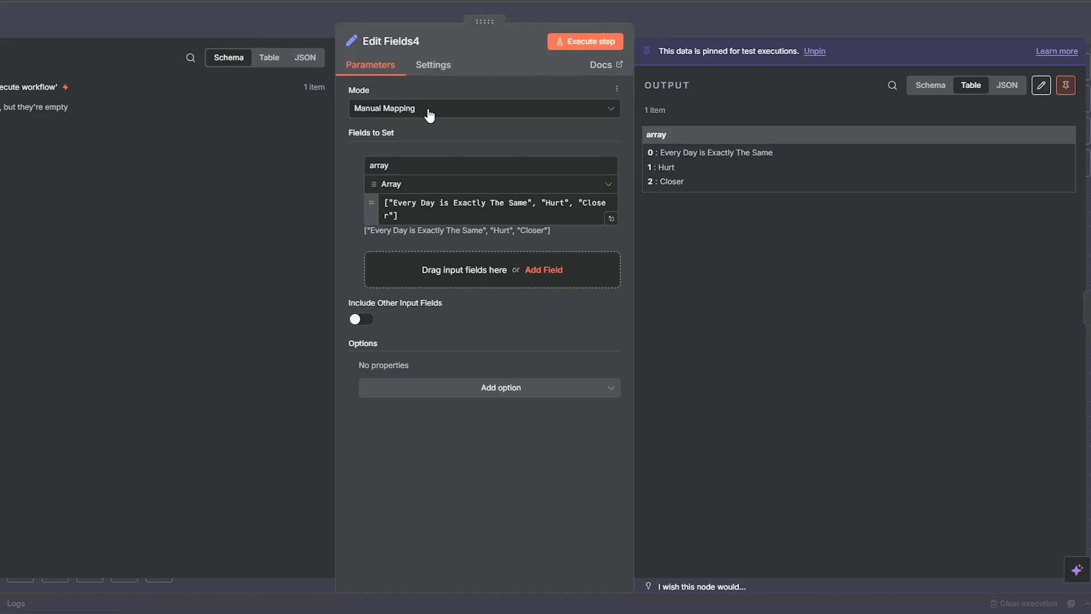
pyautogui.doubleClick(396, 166)
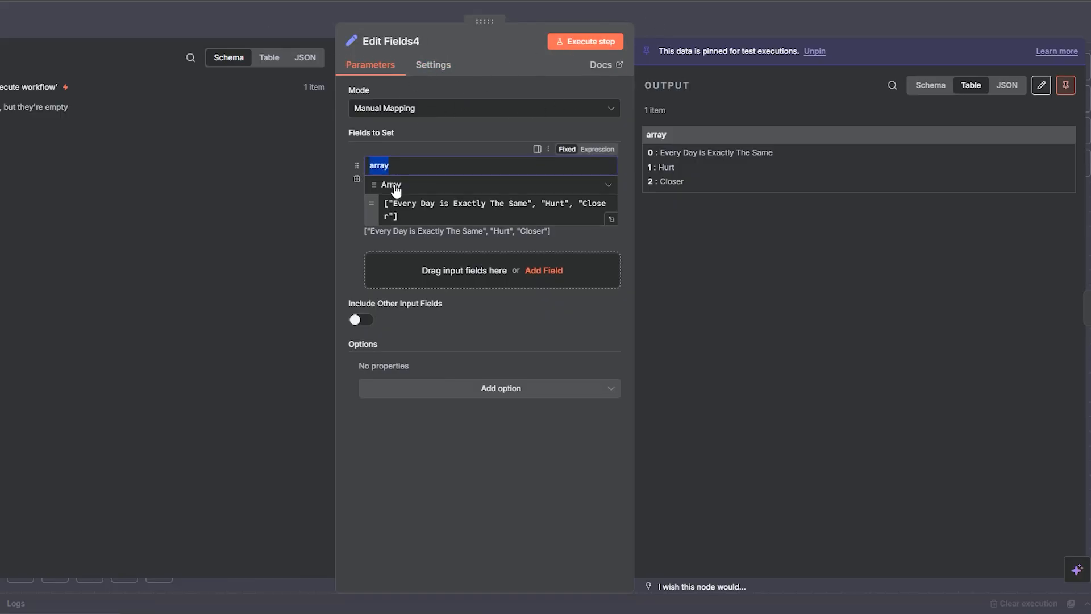
pyautogui.click(332, 256)
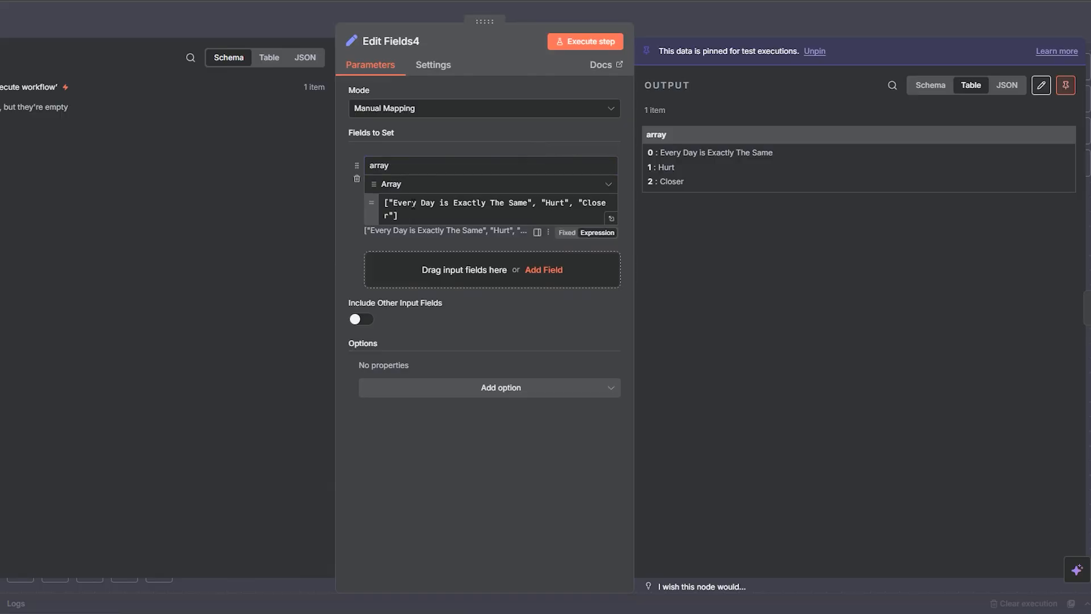
pyautogui.moveTo(384, 203); pyautogui.dragTo(389, 203)
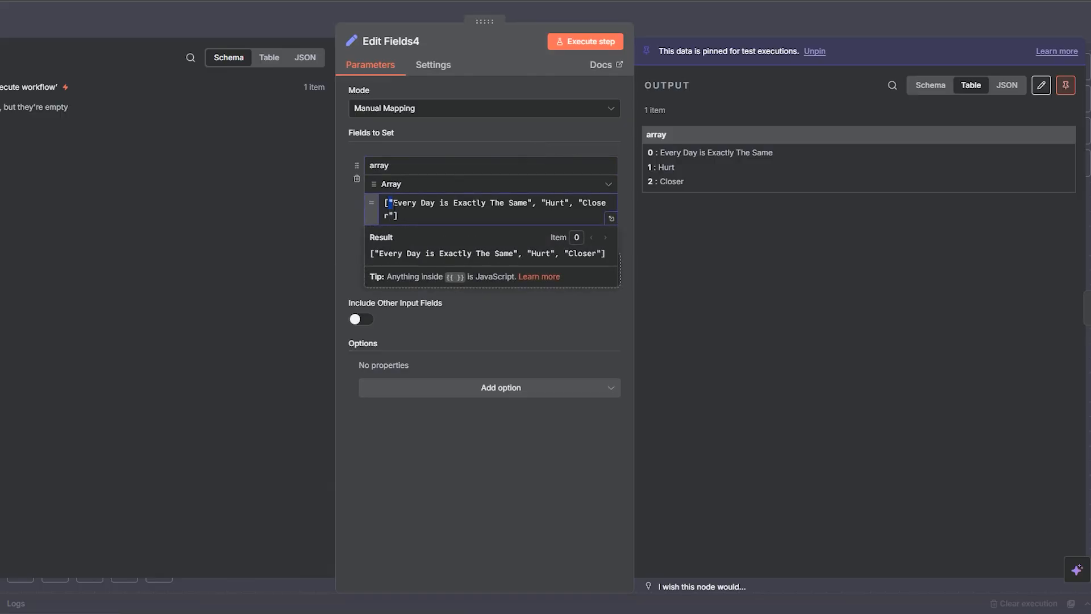
pyautogui.doubleClick(397, 202)
pyautogui.moveTo(528, 204); pyautogui.dragTo(394, 206)
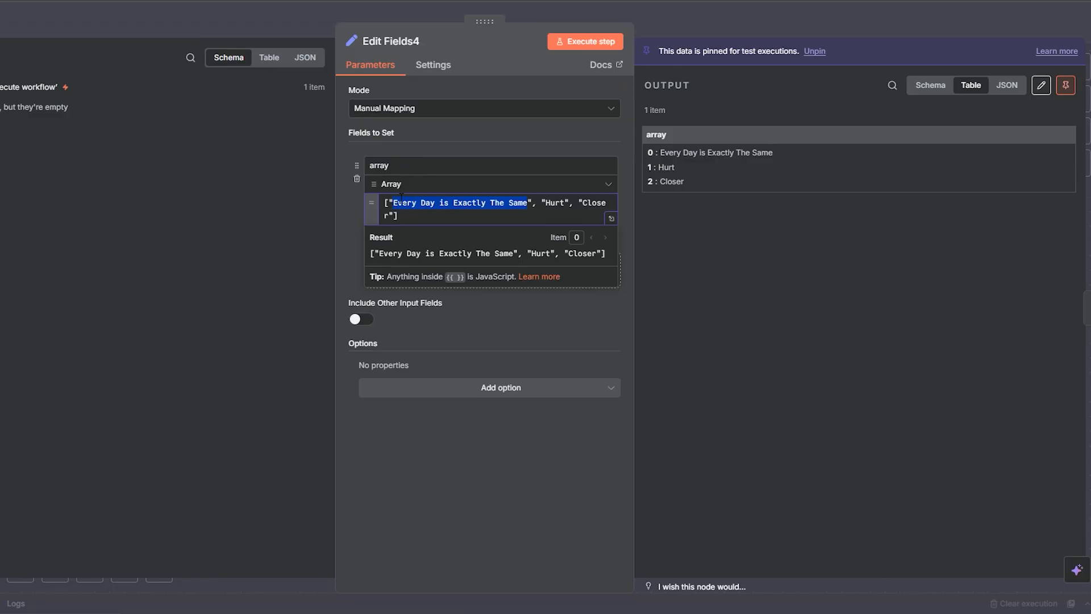
pyautogui.click(551, 203)
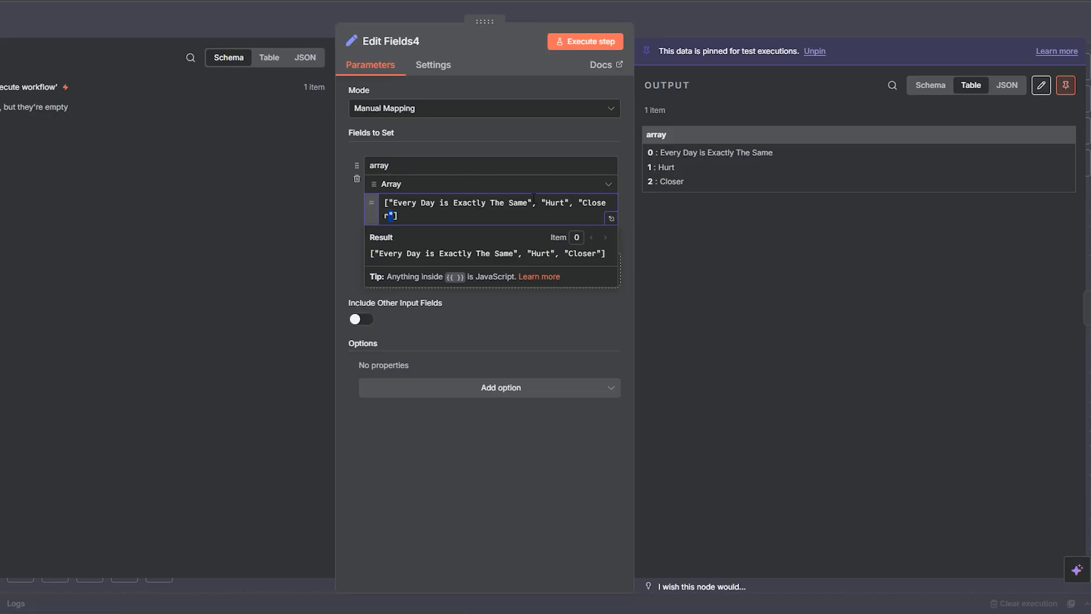
pyautogui.click(672, 33)
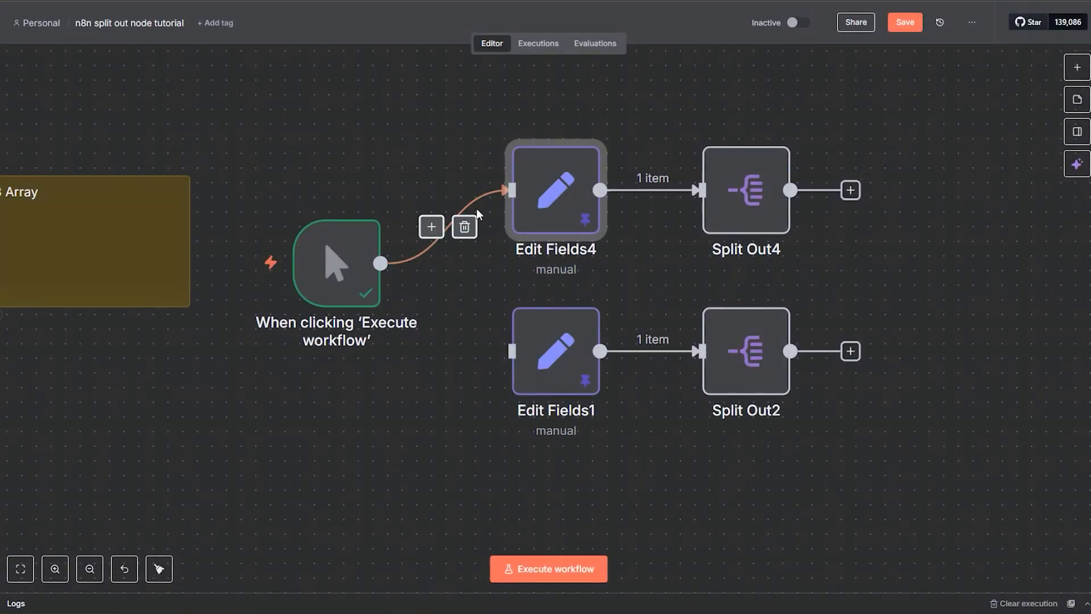
# Step: Connect the trigger to Edit Fields1 instead of Edit Fields4 and examine the split(",") expression in its array field
pyautogui.moveTo(466, 273); pyautogui.dragTo(505, 350)
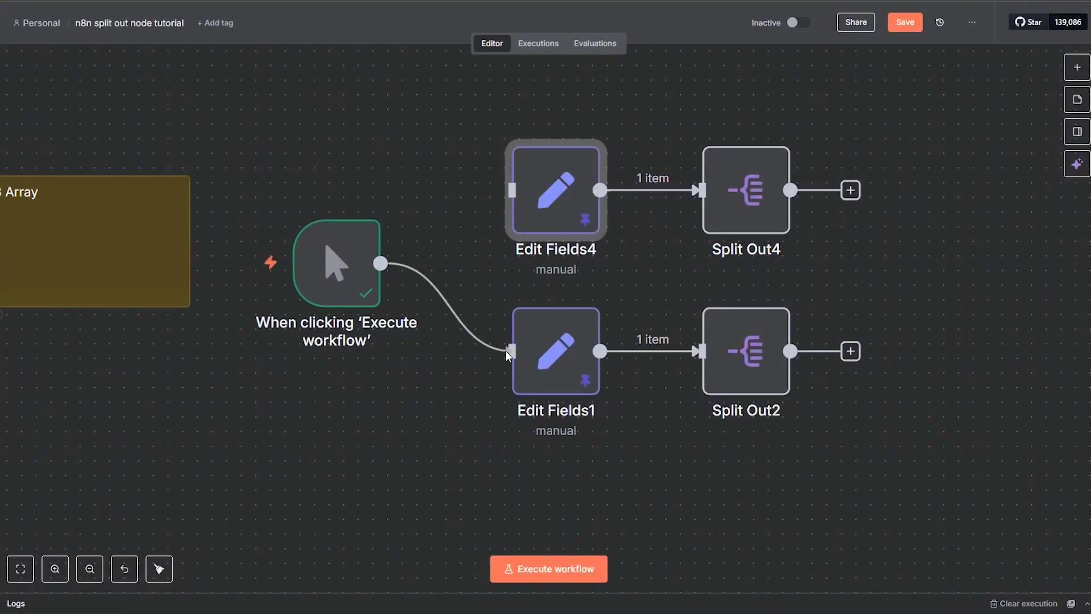
pyautogui.doubleClick(550, 382)
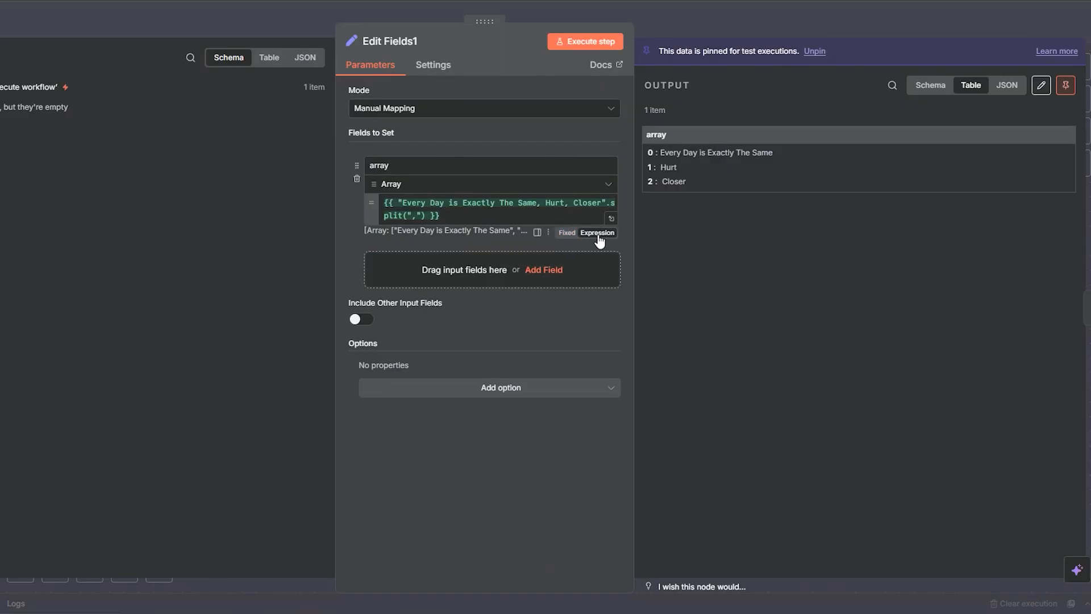
pyautogui.click(480, 218)
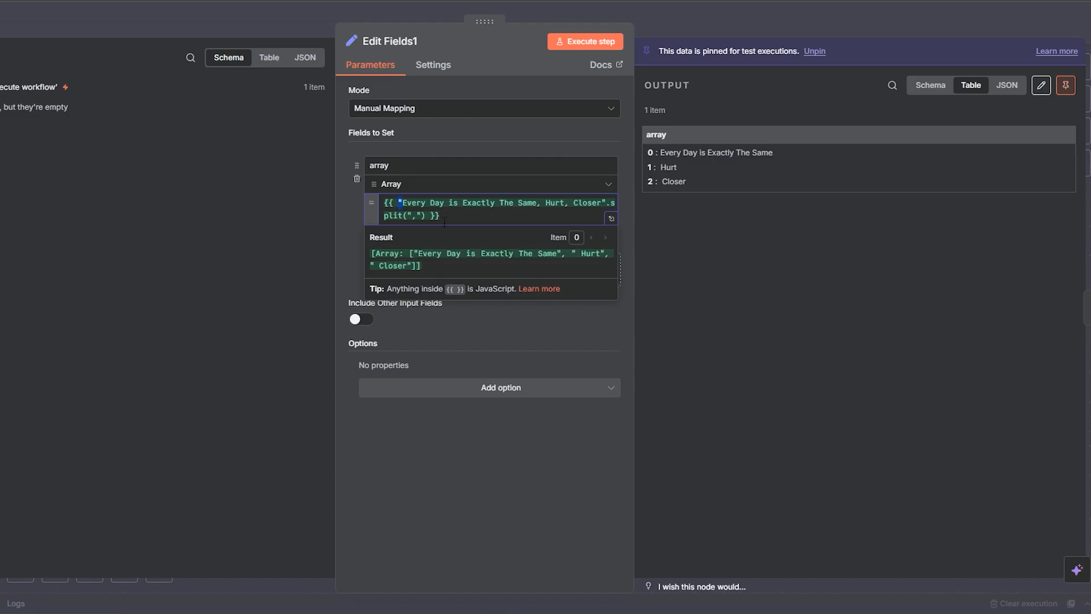
pyautogui.click(606, 202)
pyautogui.click(415, 216)
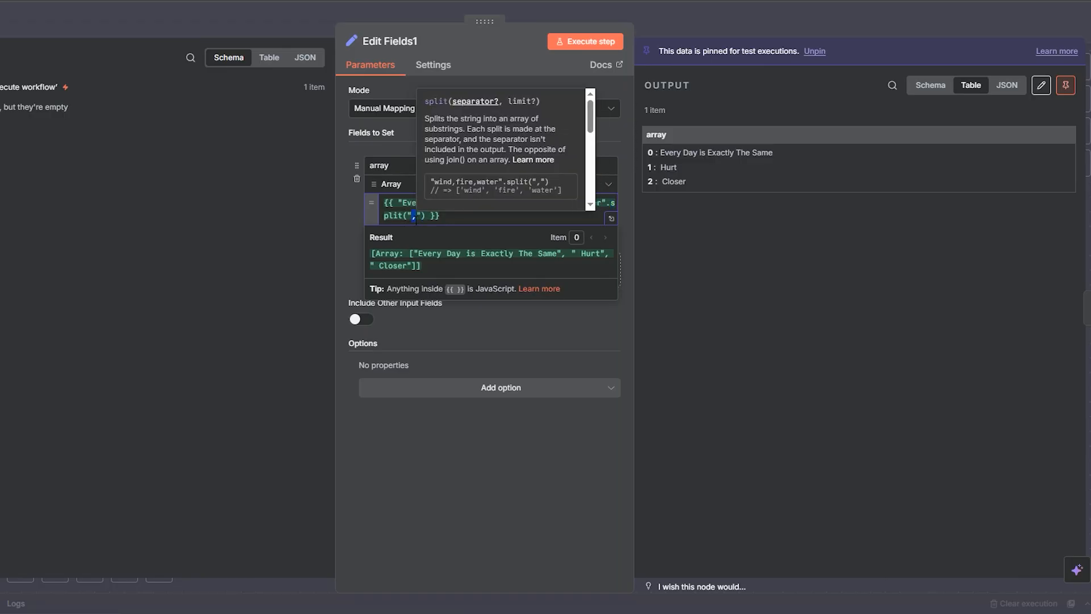
pyautogui.click(720, 258)
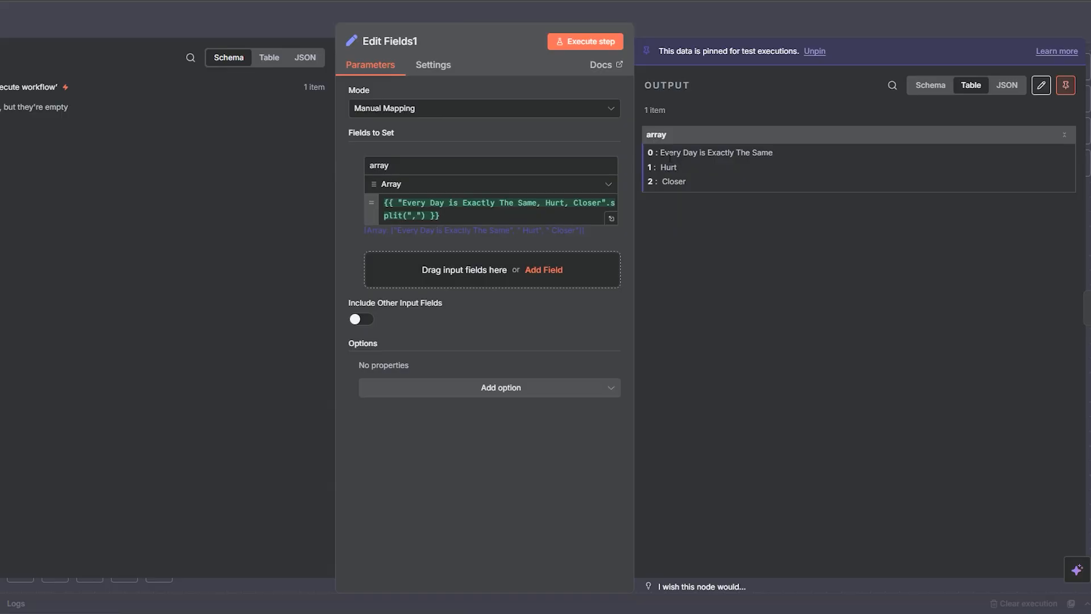
pyautogui.click(704, 38)
# Step: Open Edit Fields4 and compare how the song list value looks in Fixed and Expression mode, leaving it as an expression
pyautogui.doubleClick(542, 222)
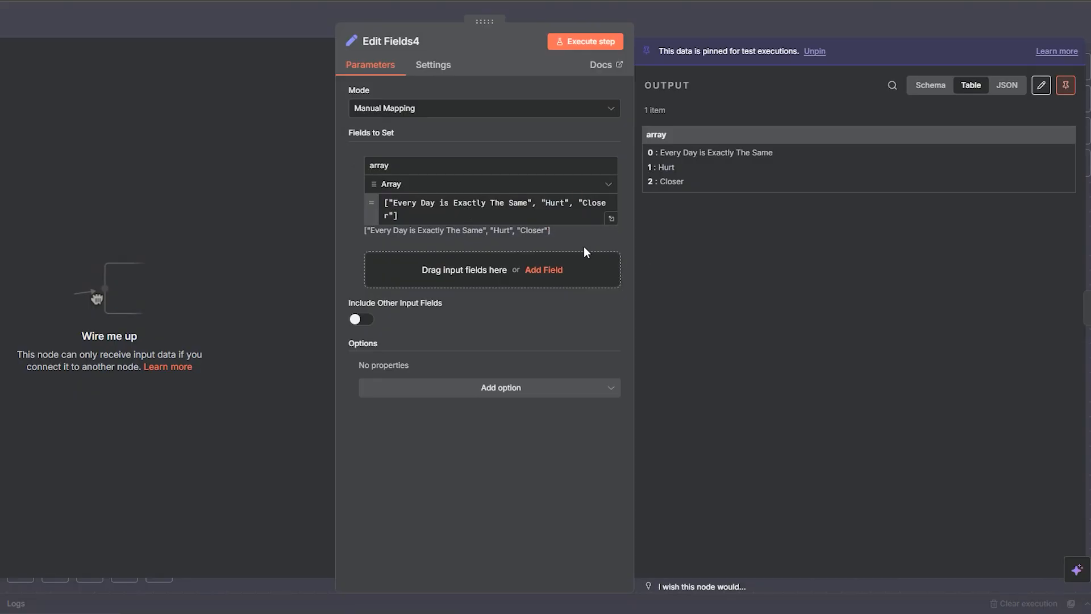
pyautogui.click(567, 232)
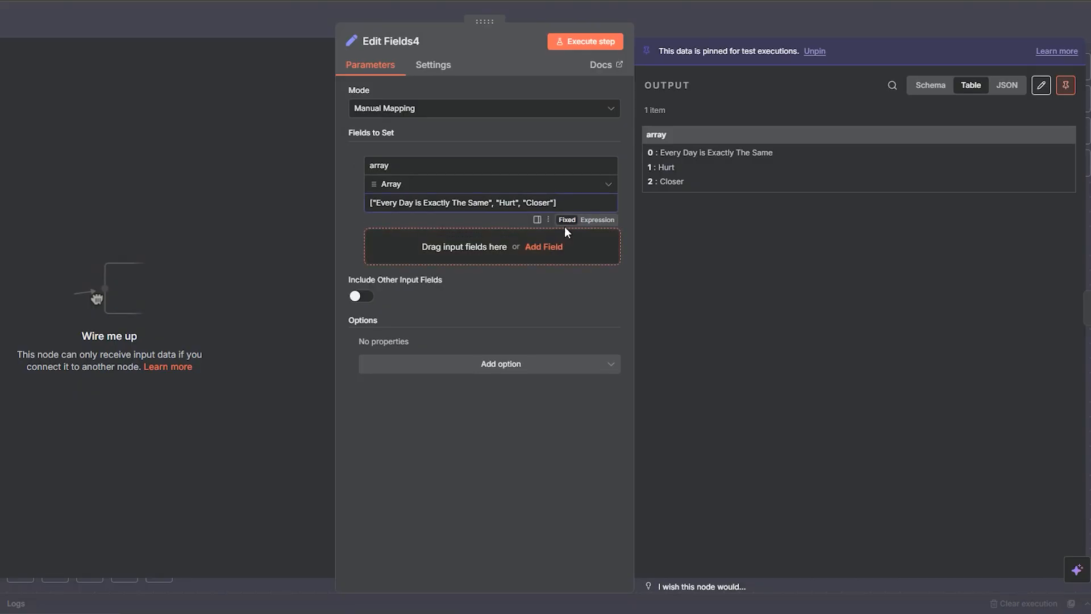
pyautogui.click(591, 220)
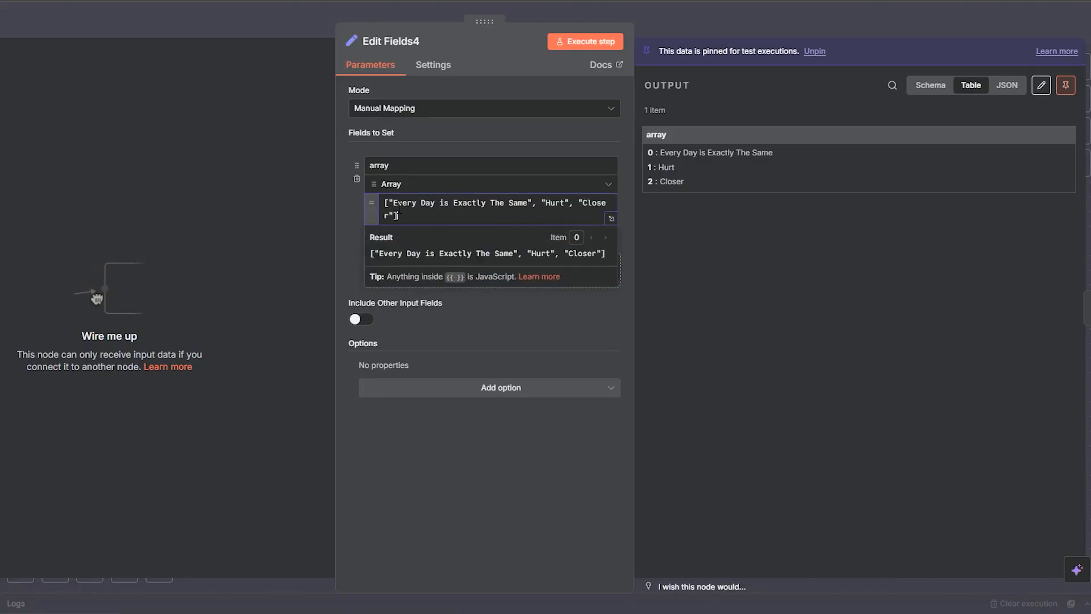
pyautogui.moveTo(399, 211); pyautogui.dragTo(352, 205)
pyautogui.click(350, 206)
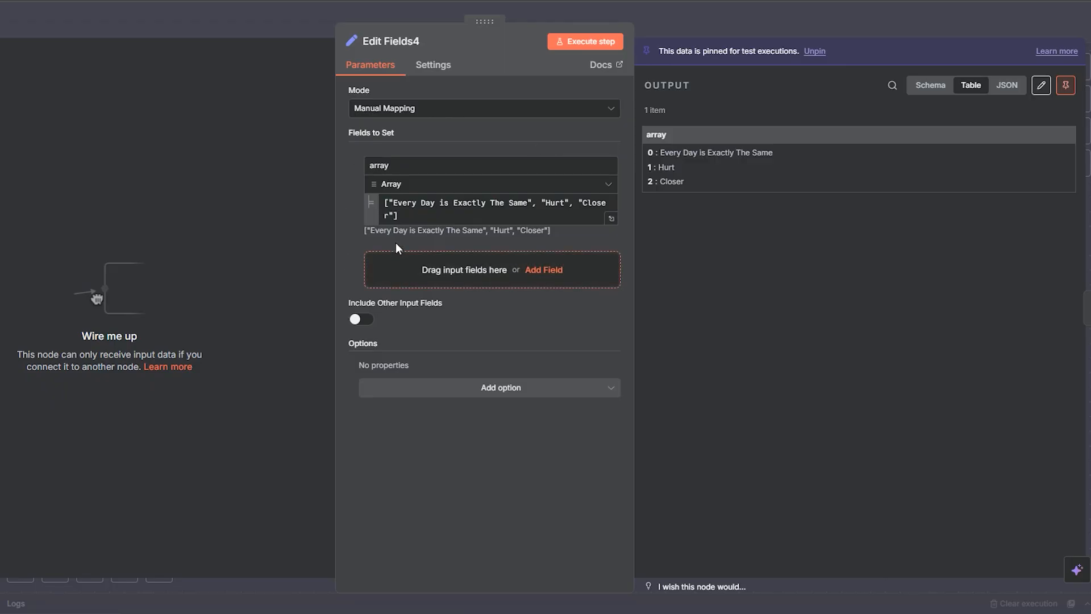
pyautogui.click(404, 220)
pyautogui.hotkey('ctrl', 'a')
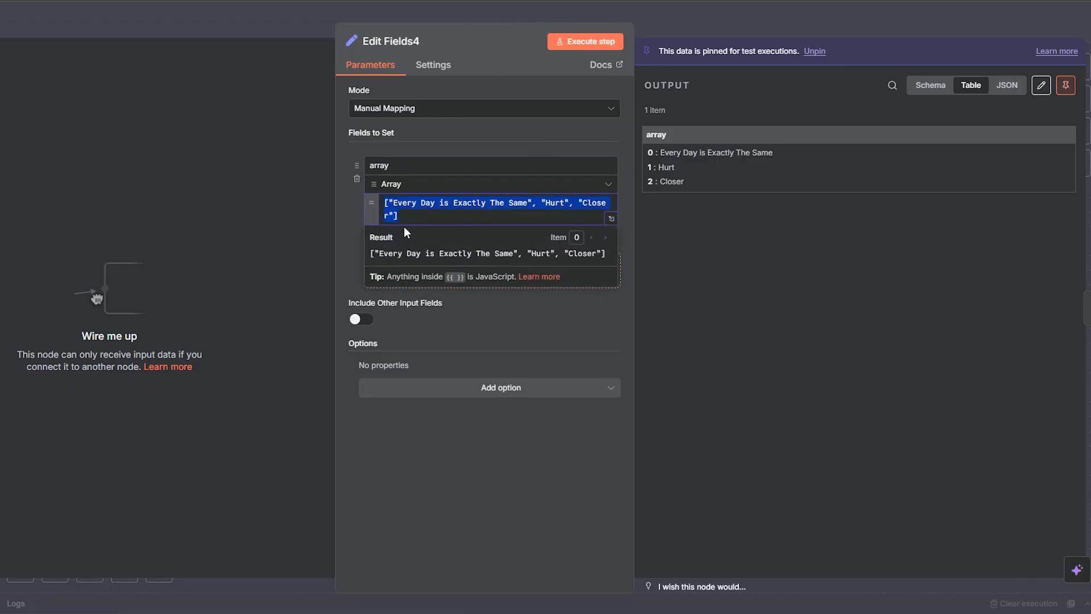
pyautogui.click(685, 9)
# Step: Open Edit Fields1 and examine the full split(",") expression of its array field for comparison
pyautogui.click(555, 370)
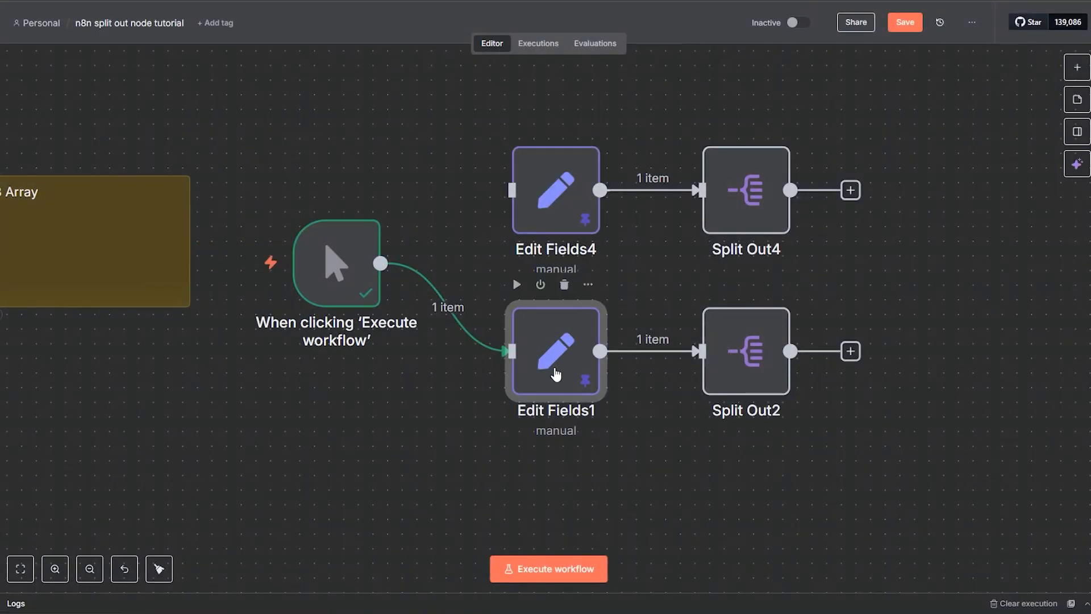
pyautogui.doubleClick(555, 372)
pyautogui.click(489, 209)
pyautogui.hotkey('ctrl', 'a')
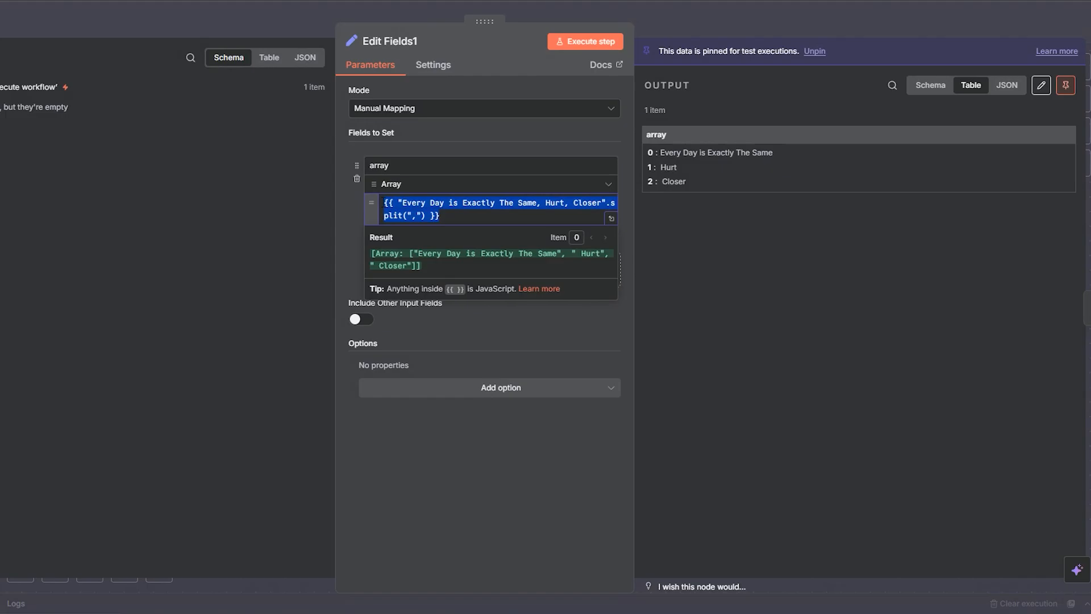
pyautogui.click(677, 19)
pyautogui.click(667, 185)
# Step: Disconnect the trigger from Edit Fields1 and connect it to Edit Fields4
pyautogui.click(463, 307)
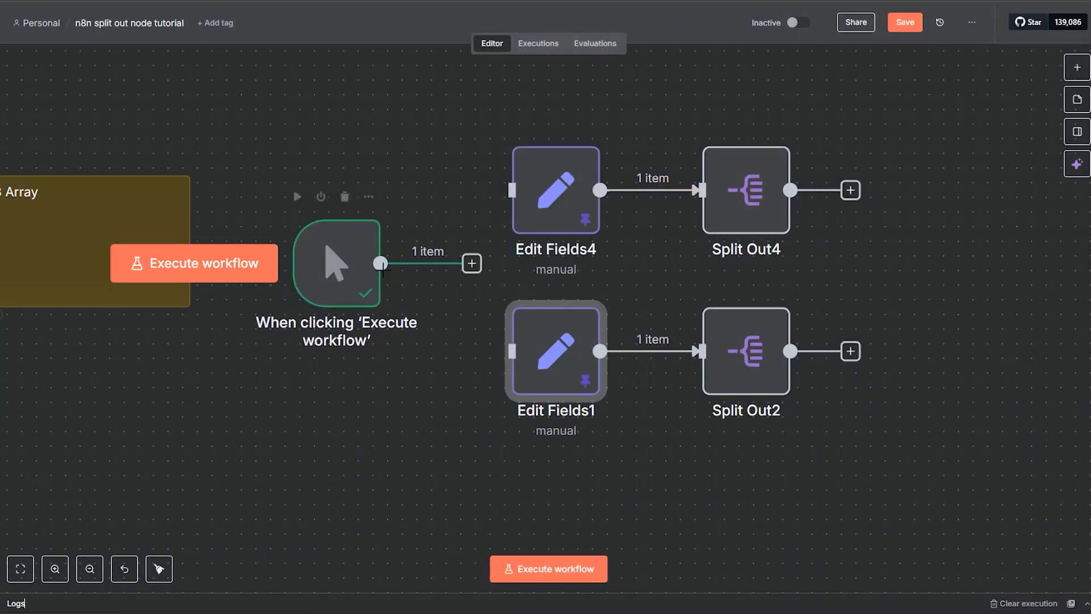
pyautogui.moveTo(472, 263); pyautogui.dragTo(545, 220)
pyautogui.click(547, 222)
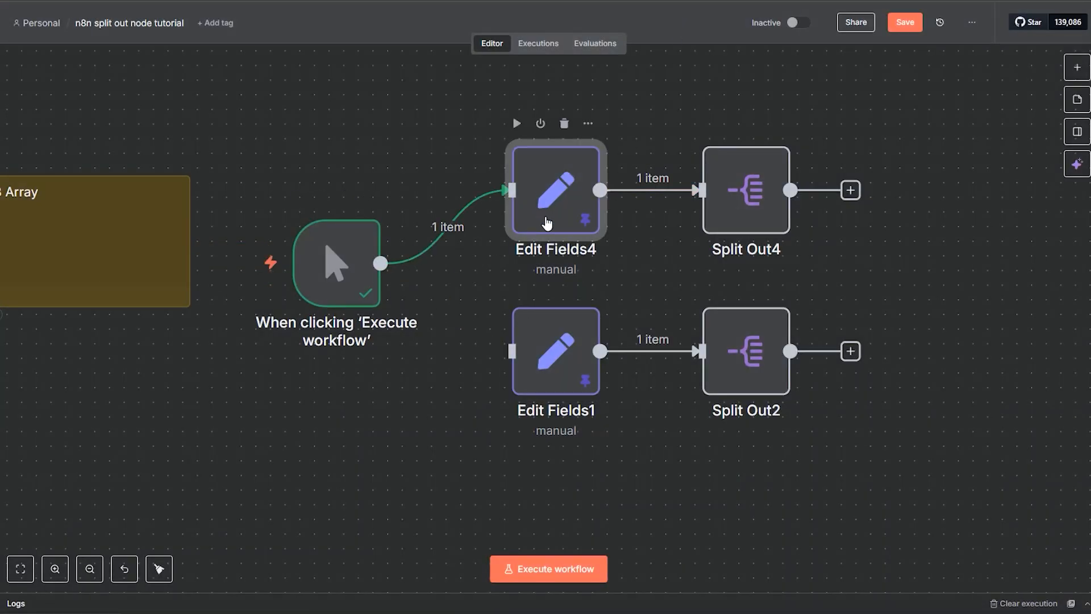
pyautogui.doubleClick(547, 223)
pyautogui.click(732, 23)
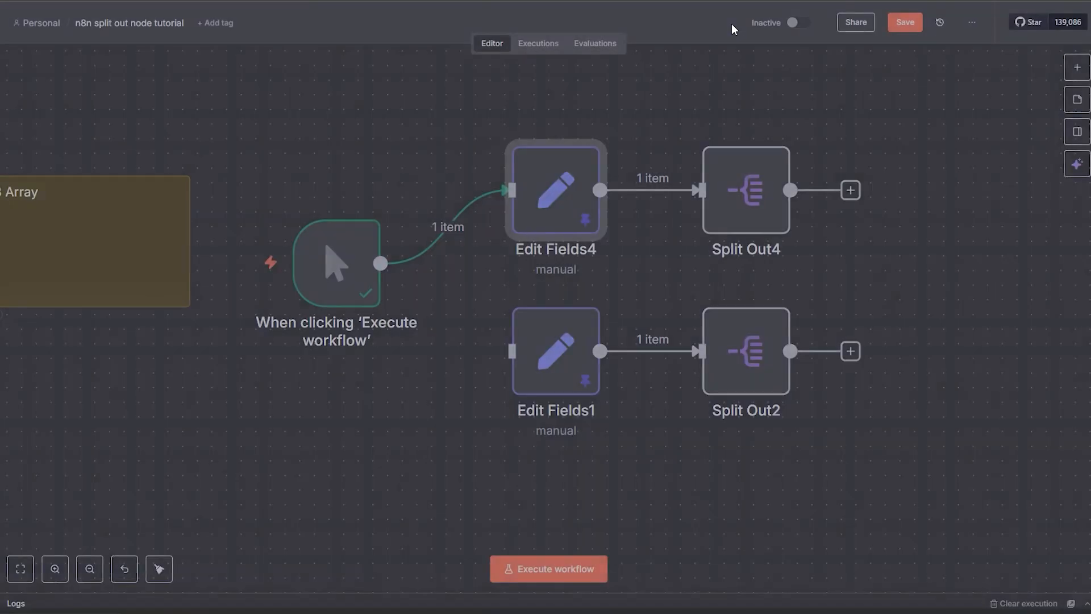
# Step: Open Split Out4 and view its incoming song array as a table, as JSON and as a schema
pyautogui.doubleClick(742, 230)
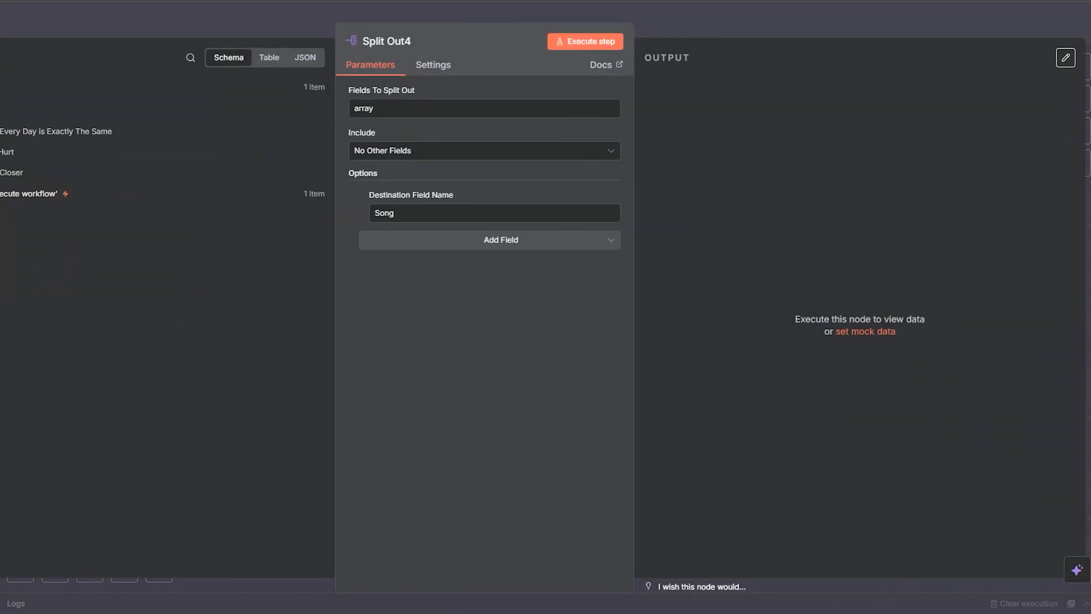
pyautogui.click(268, 58)
pyautogui.click(304, 58)
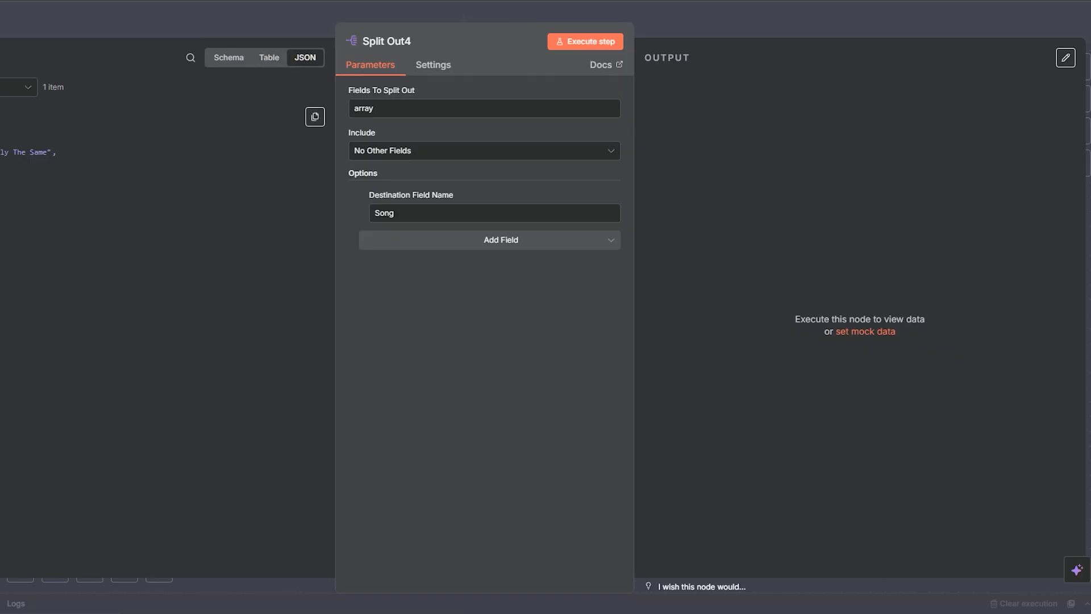
pyautogui.click(230, 59)
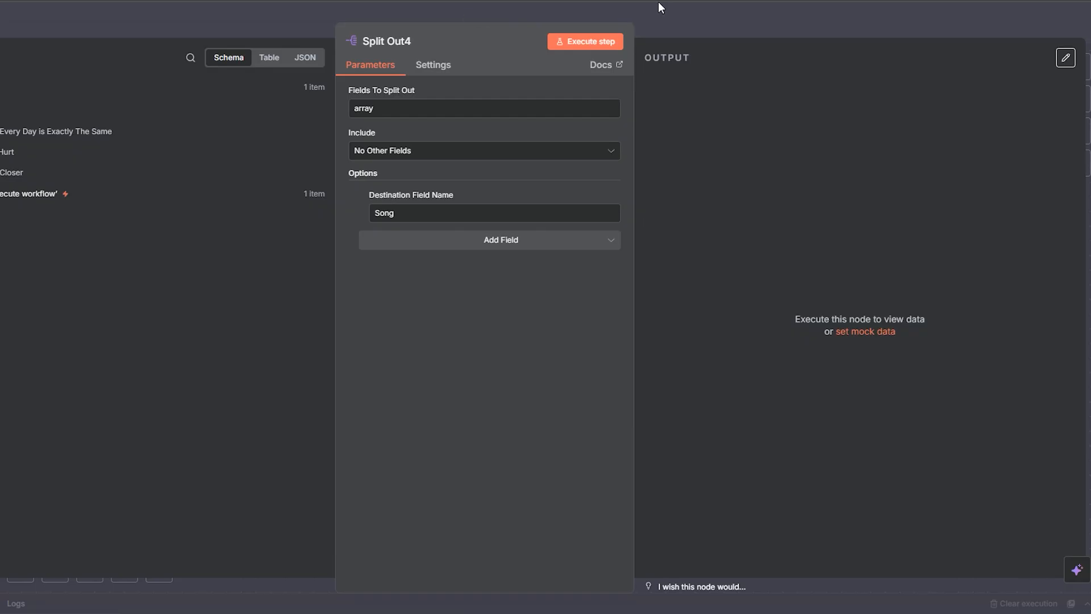
pyautogui.click(339, 12)
# Step: Check the name given to the array field in Edit Fields4
pyautogui.doubleClick(566, 202)
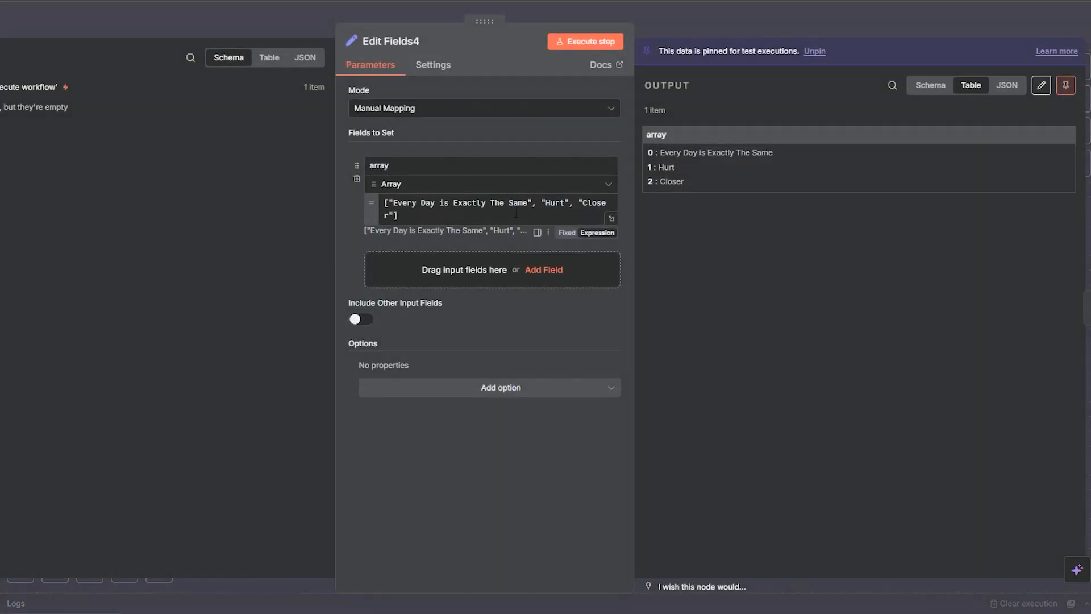
pyautogui.doubleClick(386, 165)
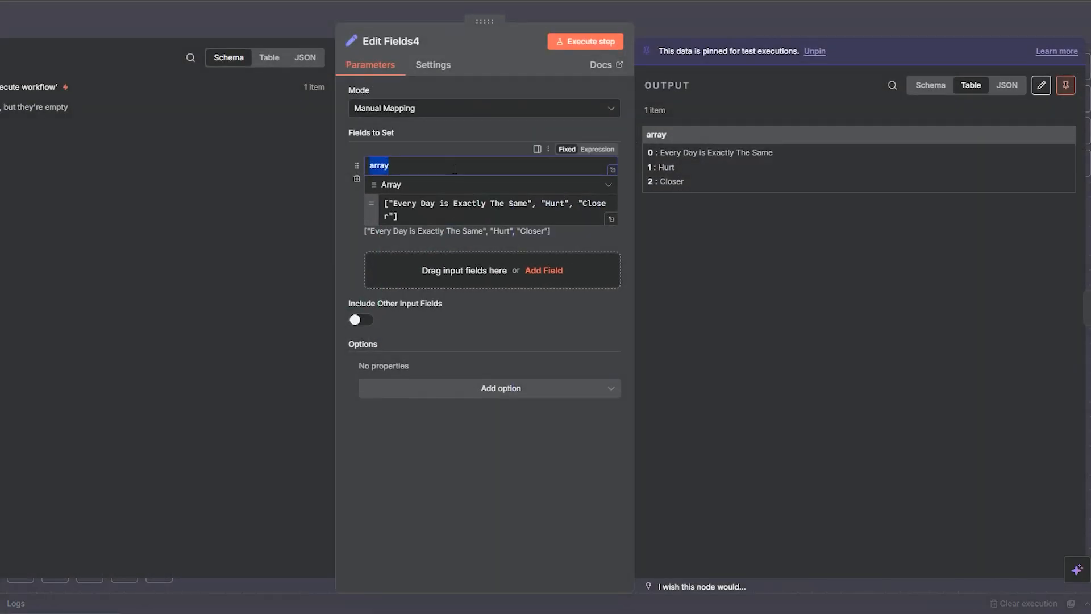
pyautogui.click(667, 25)
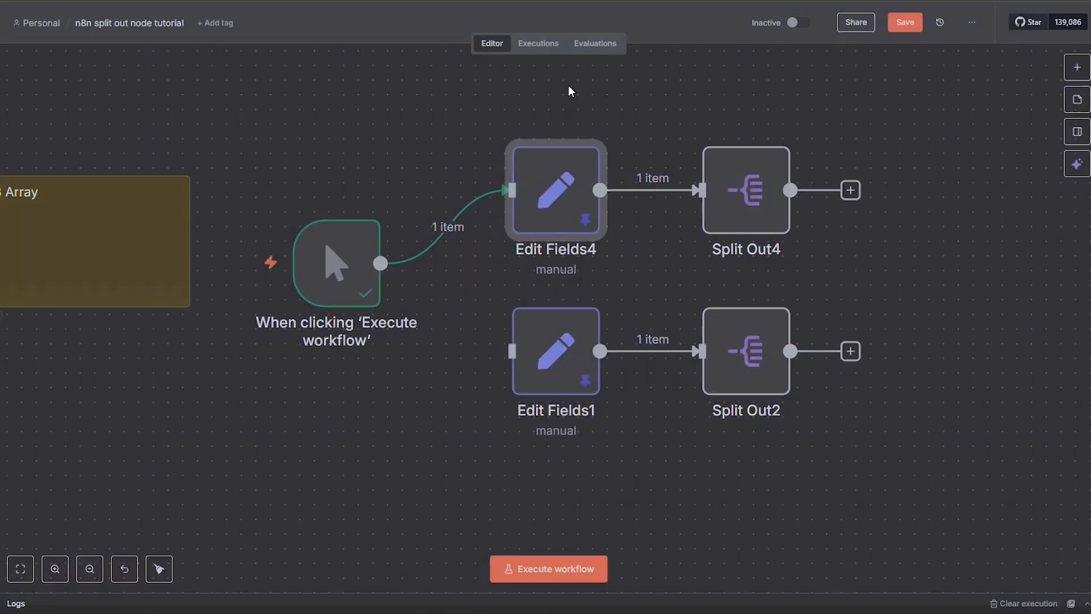
# Step: Run Split Out4 with array as the field to split and Song as destination field, and examine the output column and rows
pyautogui.click(744, 234)
pyautogui.doubleClick(744, 232)
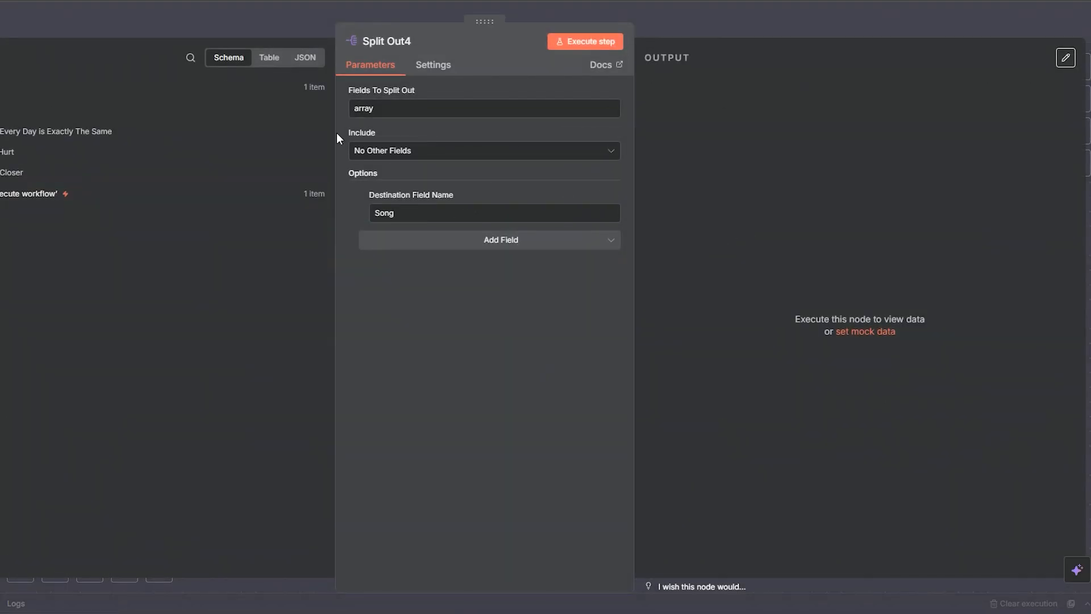
pyautogui.doubleClick(368, 108)
pyautogui.doubleClick(384, 213)
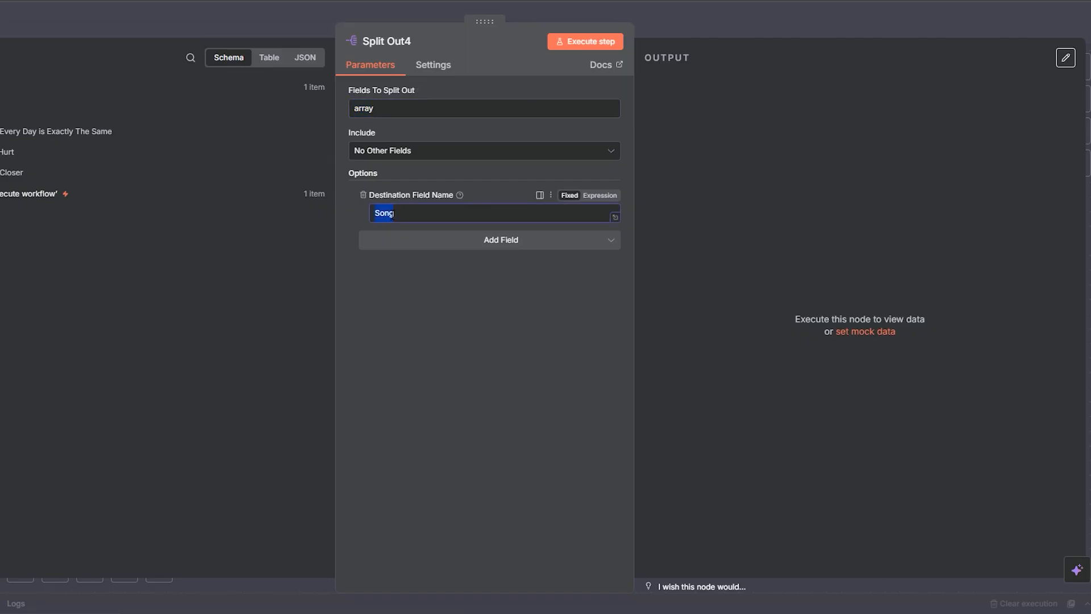
pyautogui.click(581, 42)
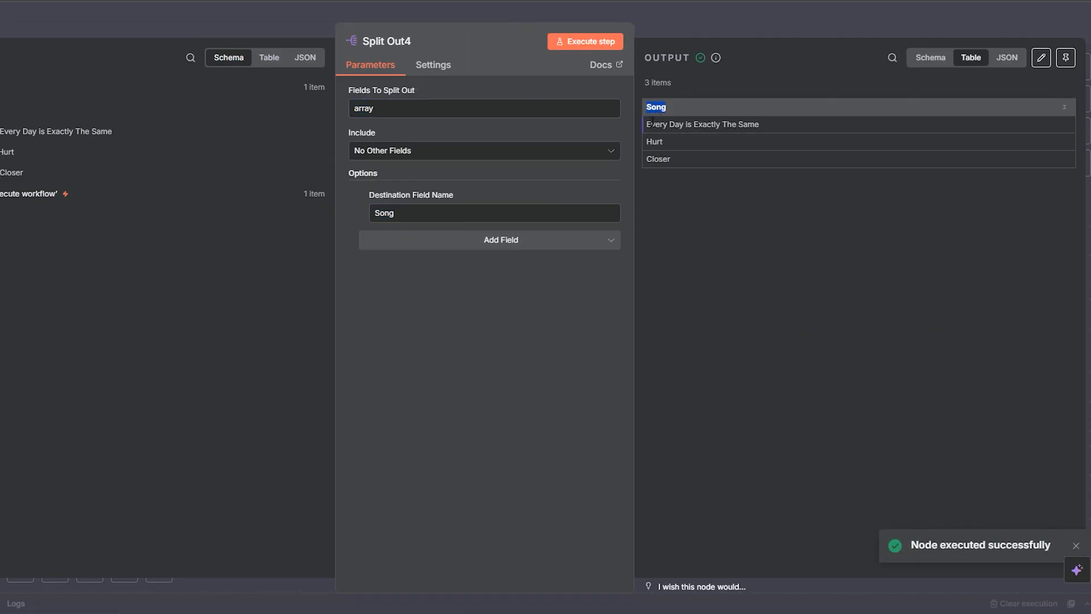
pyautogui.tripleClick(652, 121)
pyautogui.doubleClick(654, 141)
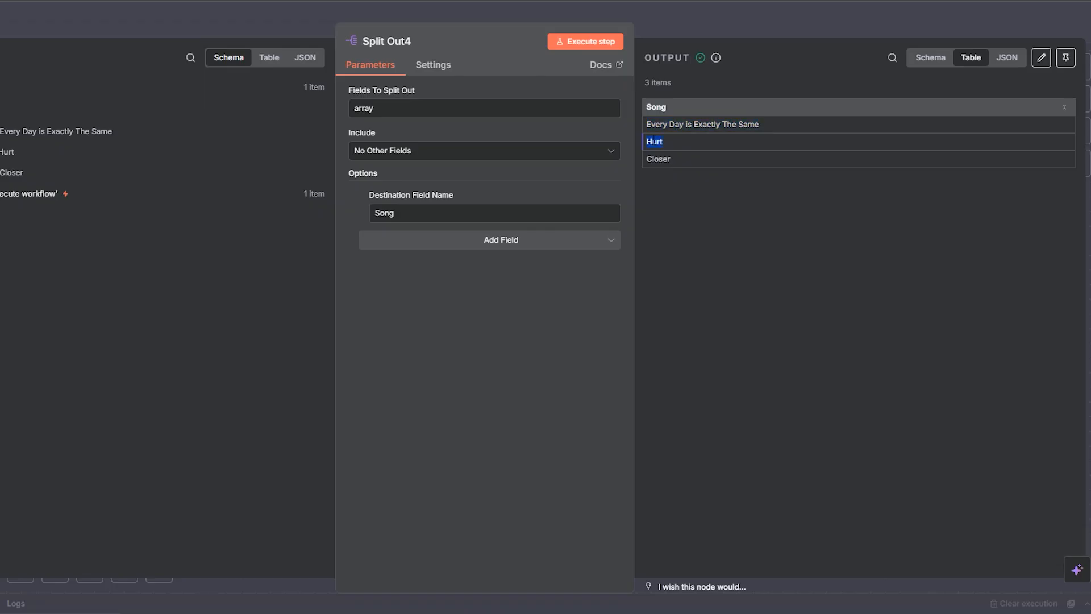
pyautogui.doubleClick(657, 108)
pyautogui.click(675, 39)
# Step: Compare the field name set in Edit Fields4 with the field to split out in Split Out4
pyautogui.doubleClick(555, 275)
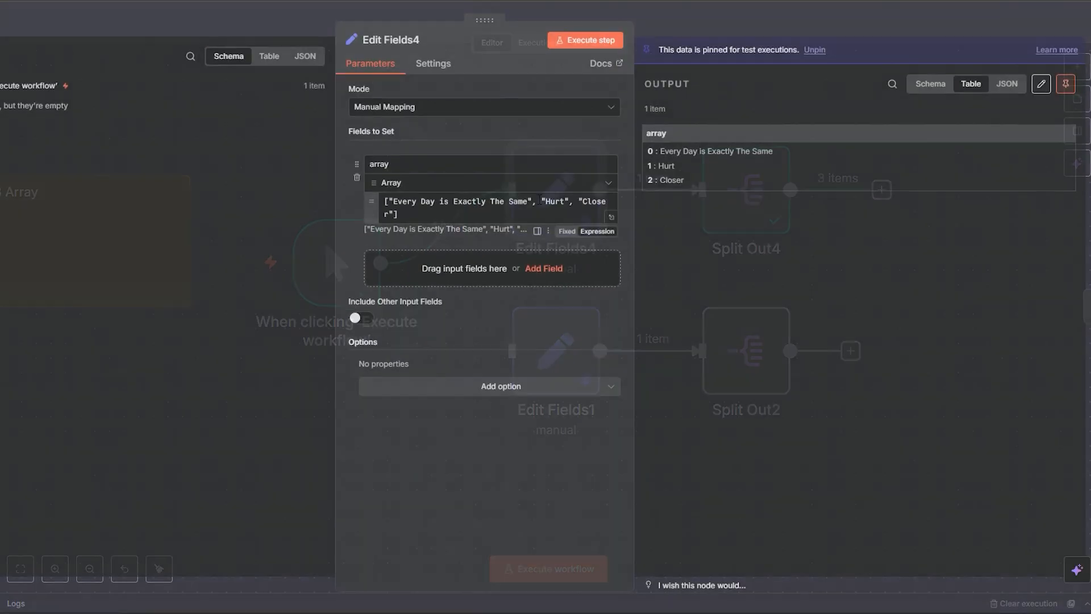
pyautogui.moveTo(411, 170); pyautogui.dragTo(345, 166)
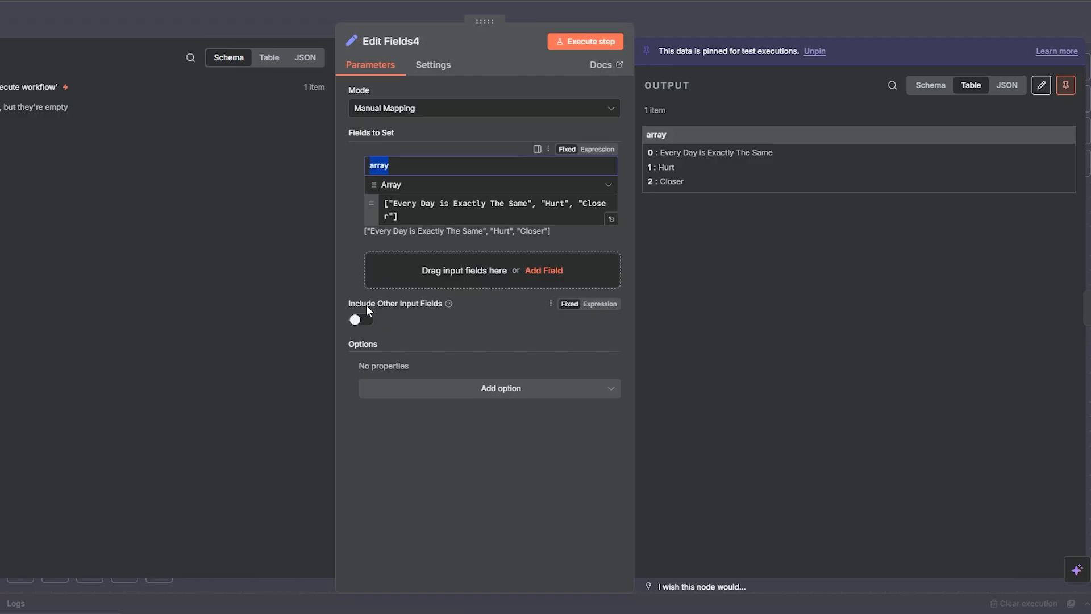
pyautogui.click(652, 19)
pyautogui.doubleClick(740, 216)
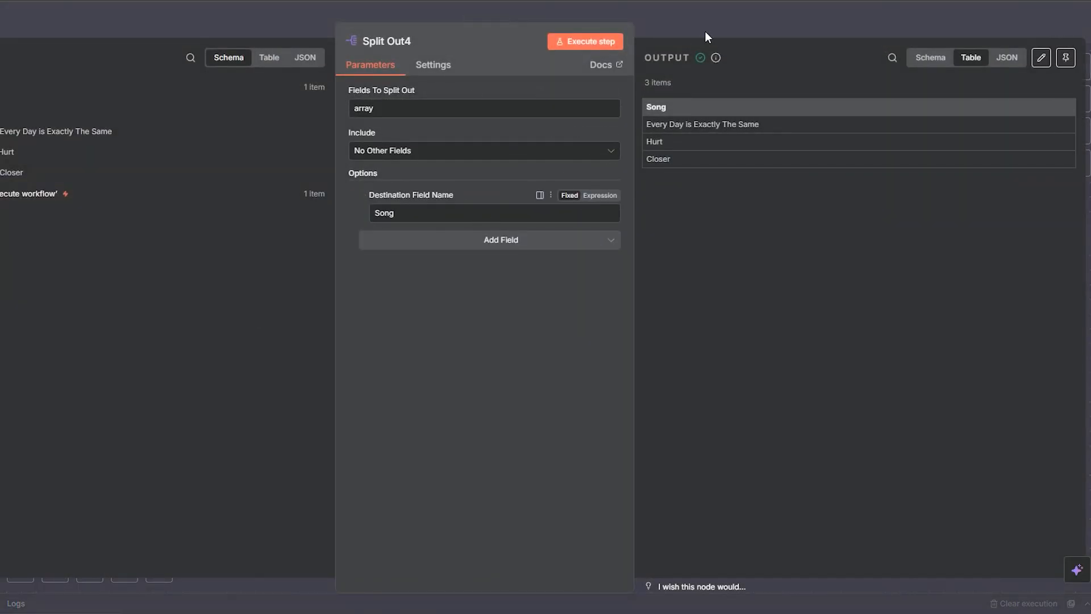
pyautogui.click(705, 29)
# Step: Rename the array field in Edit Fields4 to Songs and run the node, unpinning its output data
pyautogui.doubleClick(534, 196)
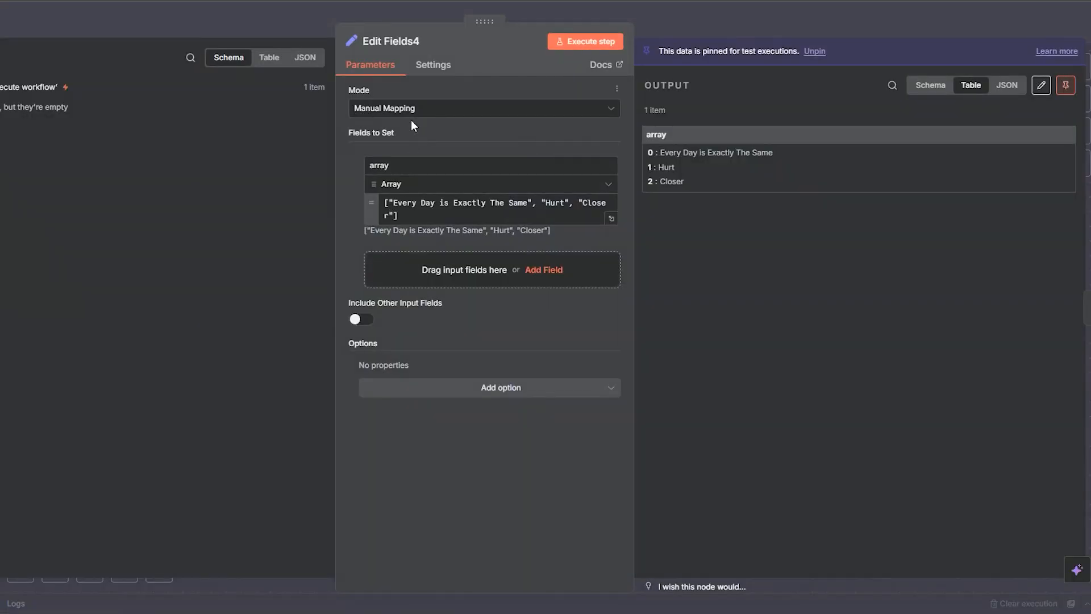
pyautogui.doubleClick(405, 164)
pyautogui.write('Songs')
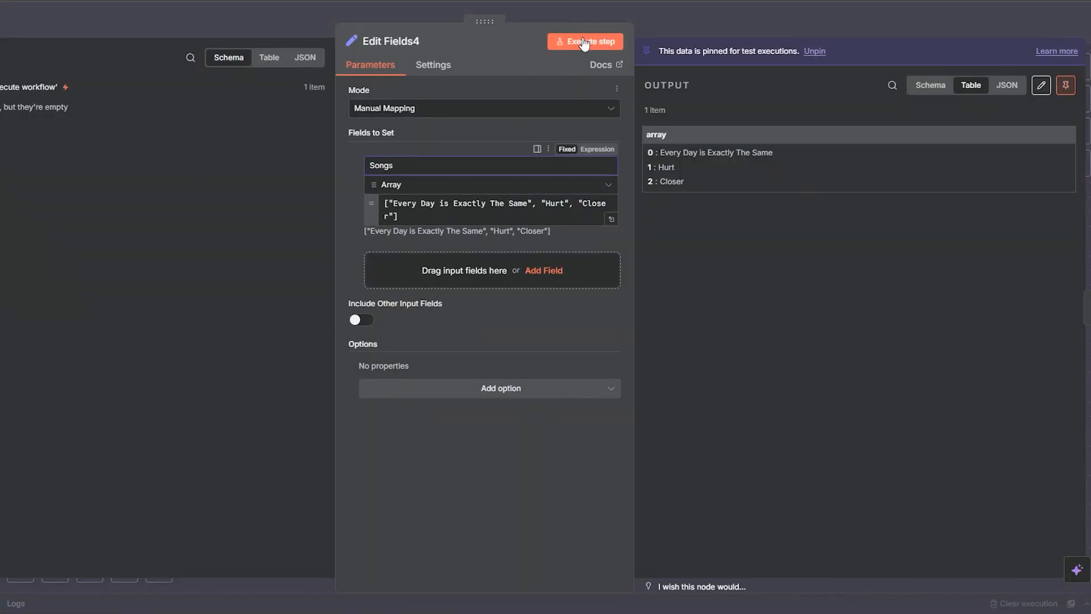
pyautogui.click(585, 42)
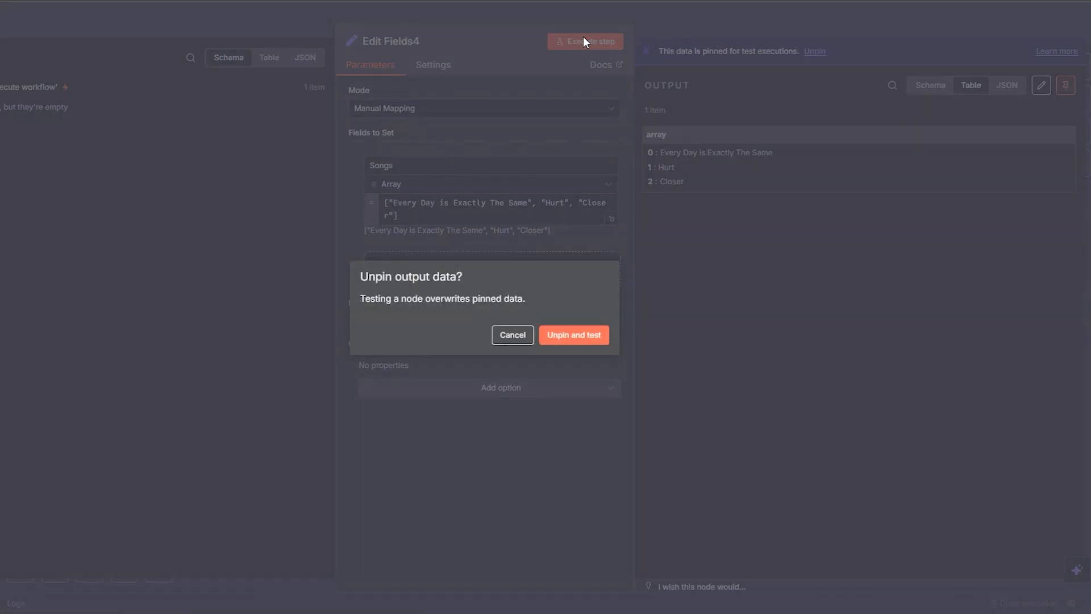
pyautogui.click(568, 334)
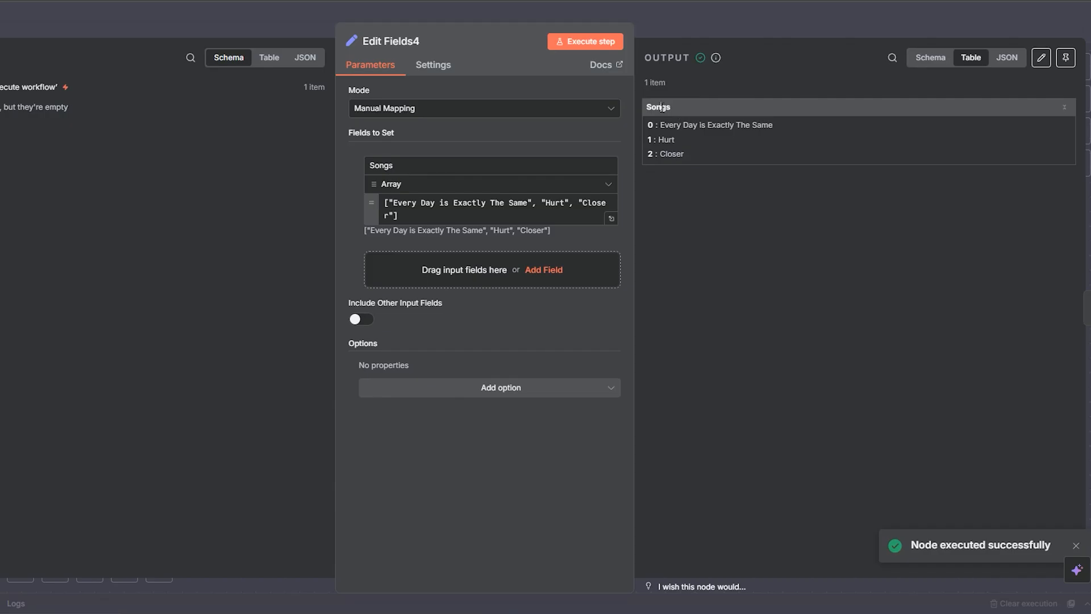
pyautogui.press('Escape')
# Step: Read the Destination Field Name help in Split Out4 and try running it with array still as the field to split
pyautogui.doubleClick(753, 224)
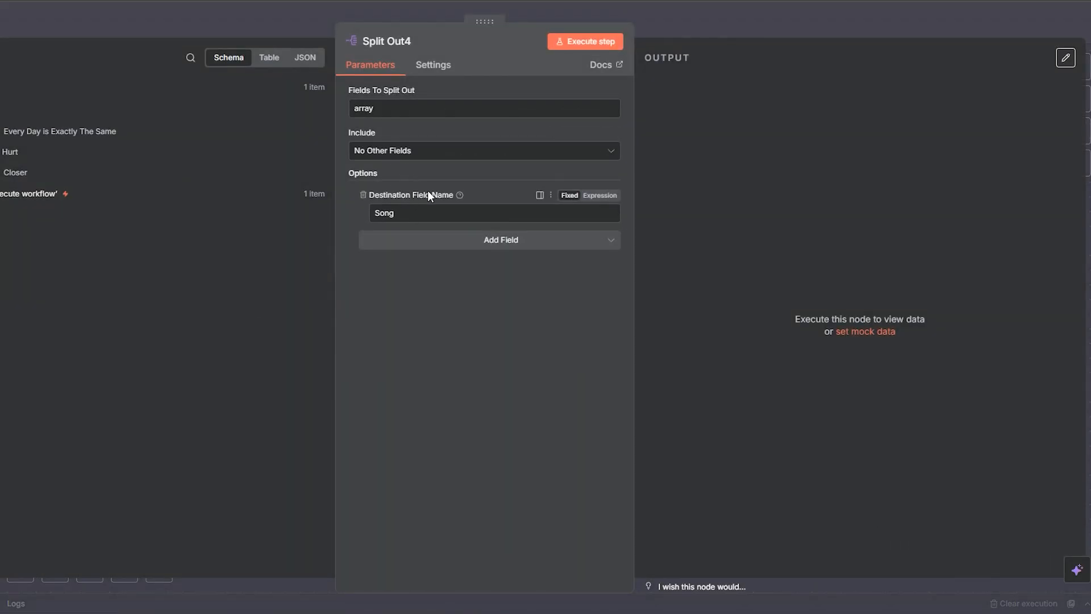
pyautogui.moveTo(460, 196)
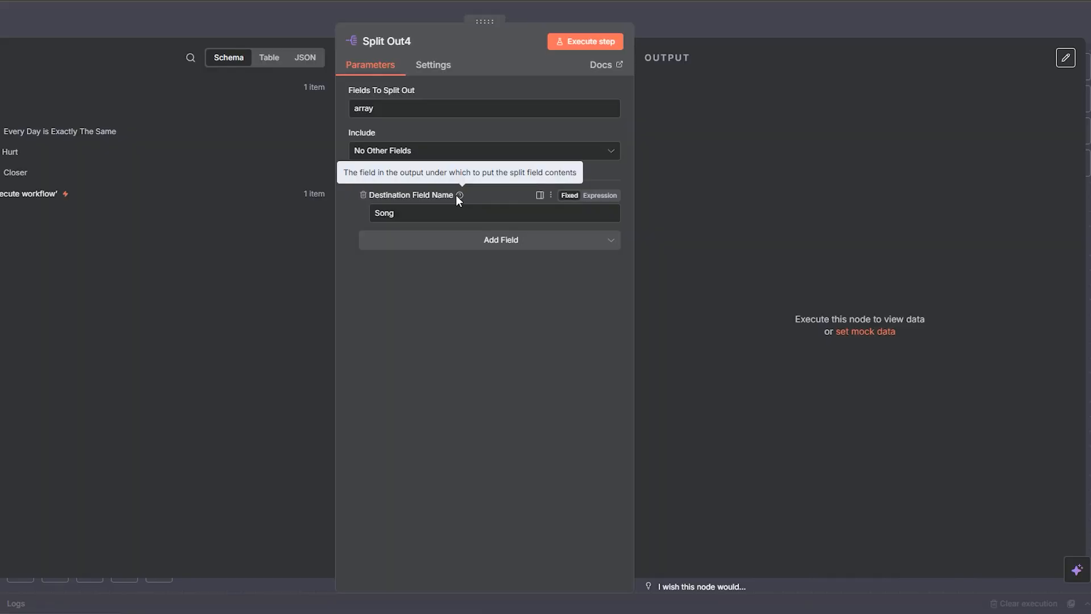
pyautogui.doubleClick(384, 212)
pyautogui.click(603, 41)
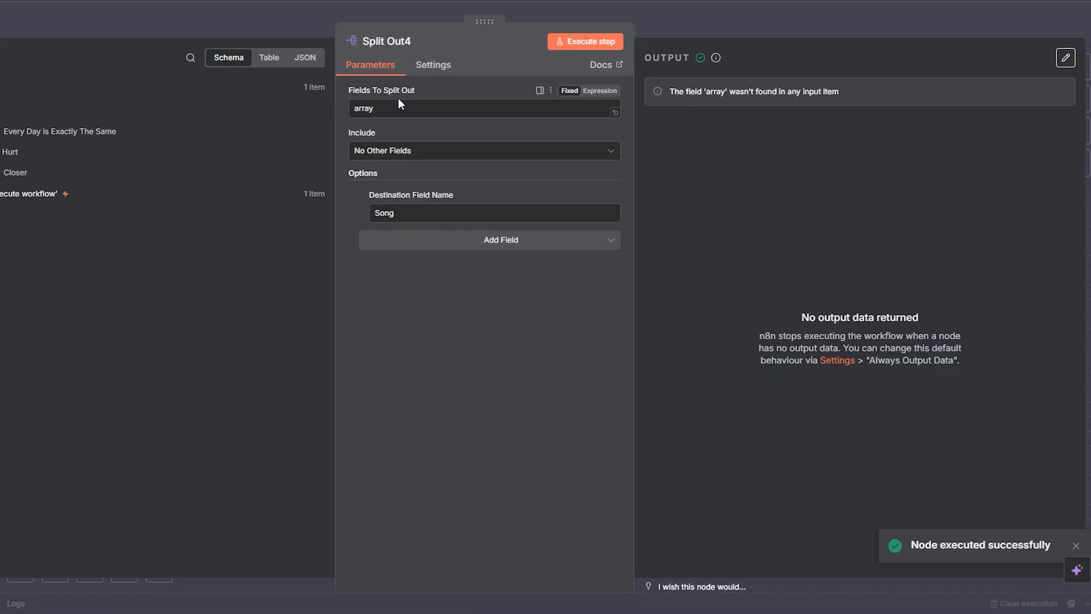
# Step: Set Fields To Split Out in Split Out4 to Songs, run the node and examine the split rows
pyautogui.doubleClick(364, 108)
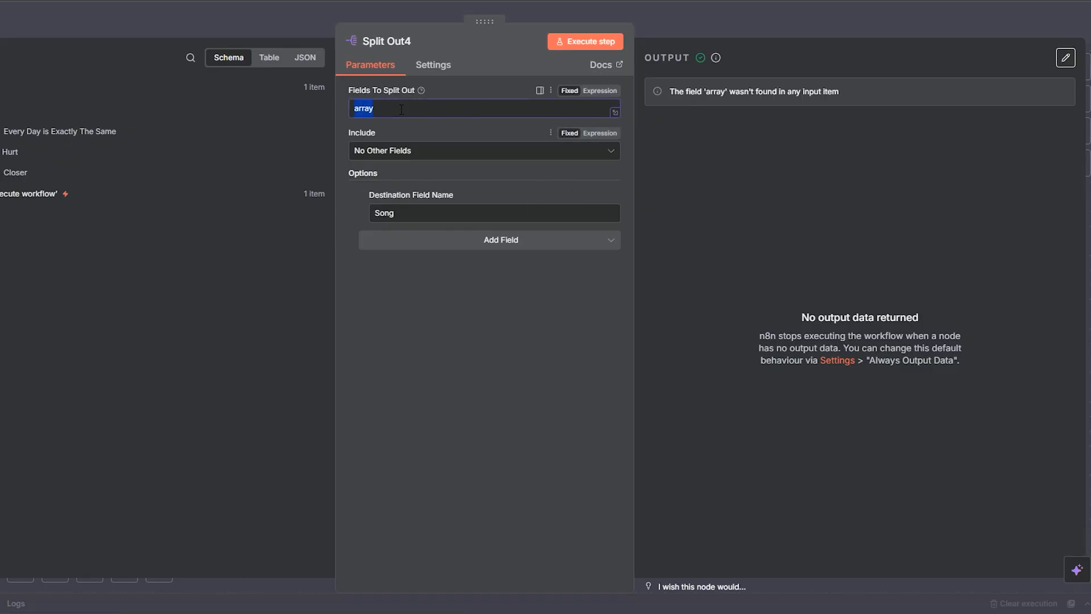
pyautogui.write('Songs')
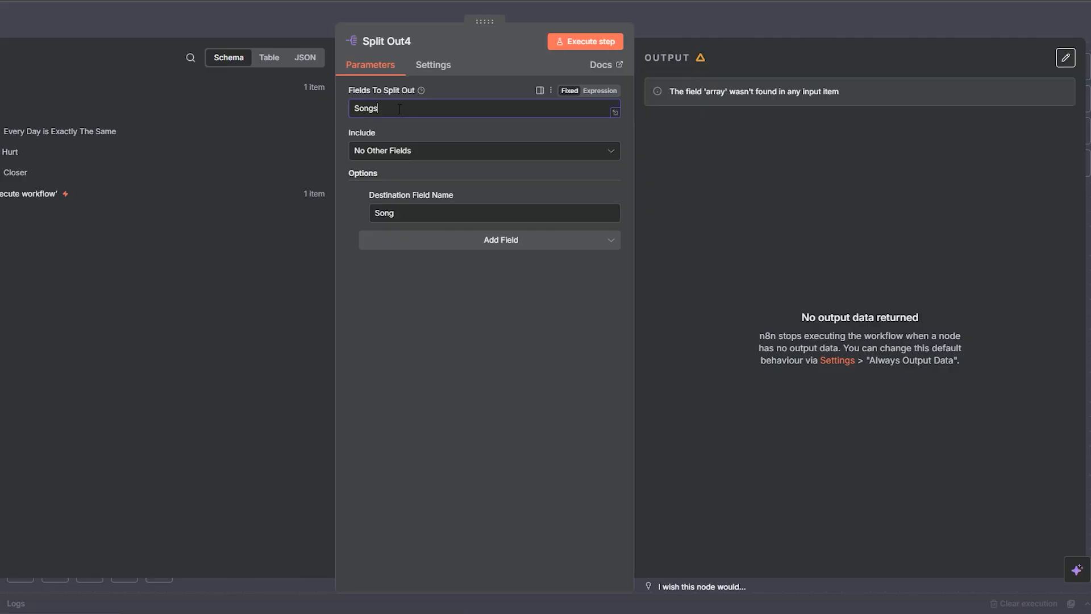
pyautogui.click(590, 40)
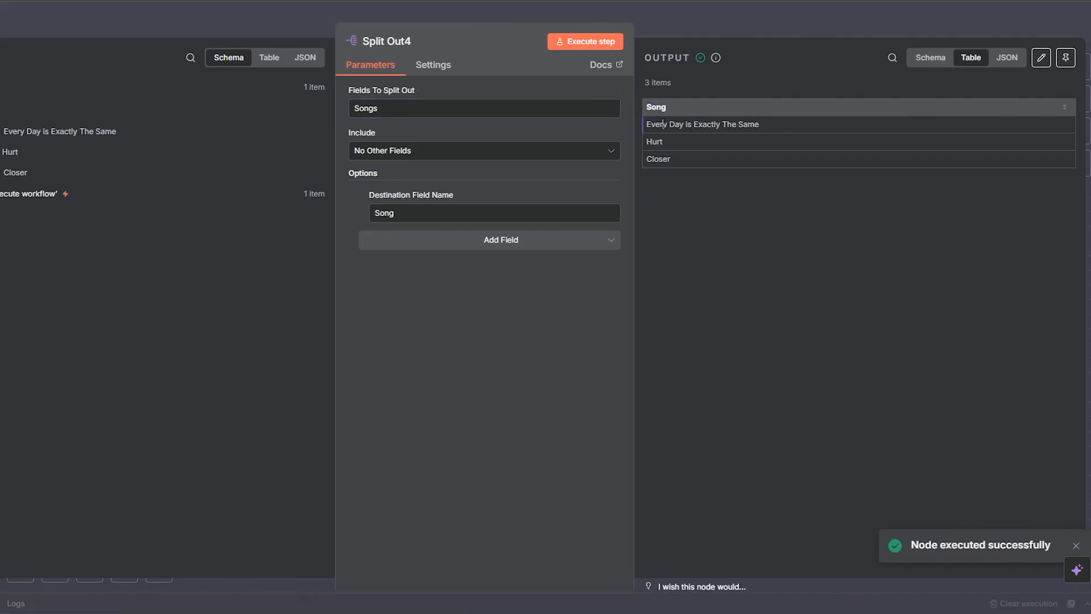
pyautogui.moveTo(647, 124); pyautogui.dragTo(691, 142)
pyautogui.click(685, 30)
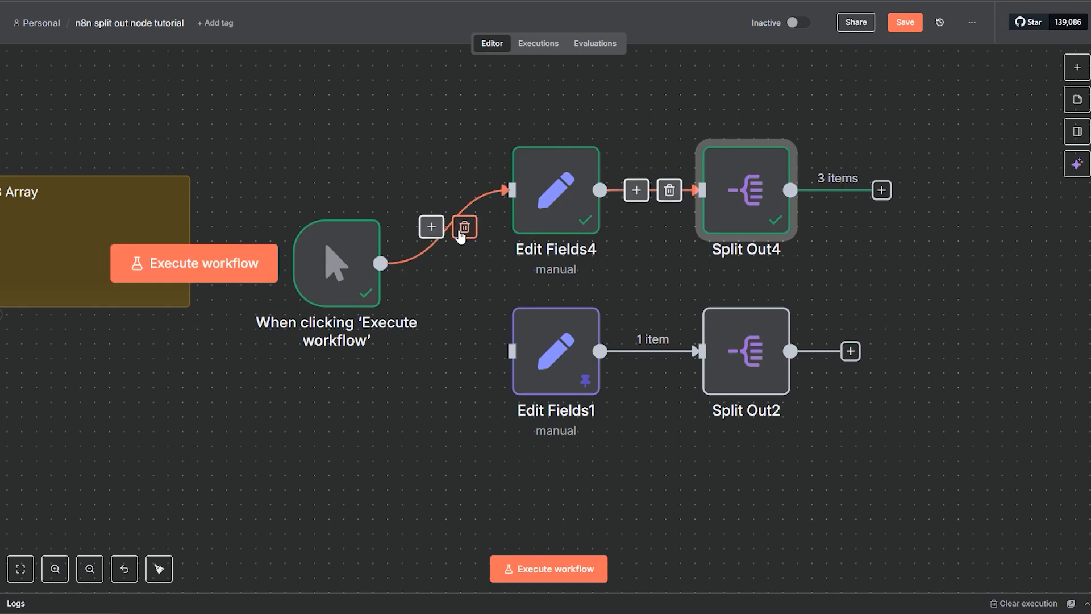
# Step: Disconnect the manual trigger from Edit Fields4 and move it beside Get row(s) in sheet2 in the Example 4 flow
pyautogui.click(462, 227)
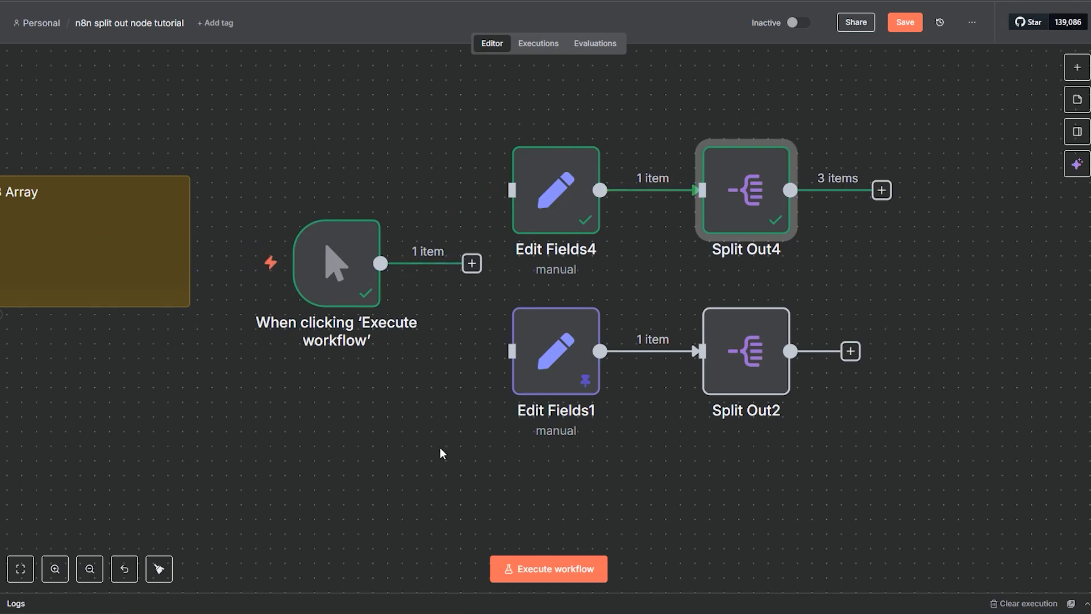
pyautogui.moveTo(440, 447); pyautogui.dragTo(692, 227)
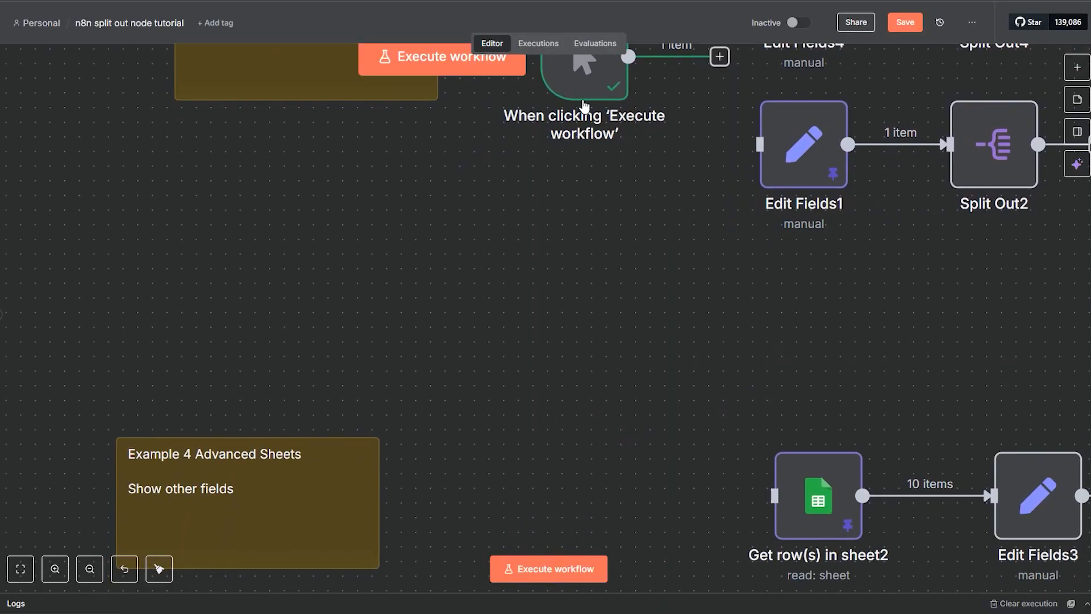
pyautogui.moveTo(584, 105); pyautogui.dragTo(601, 523)
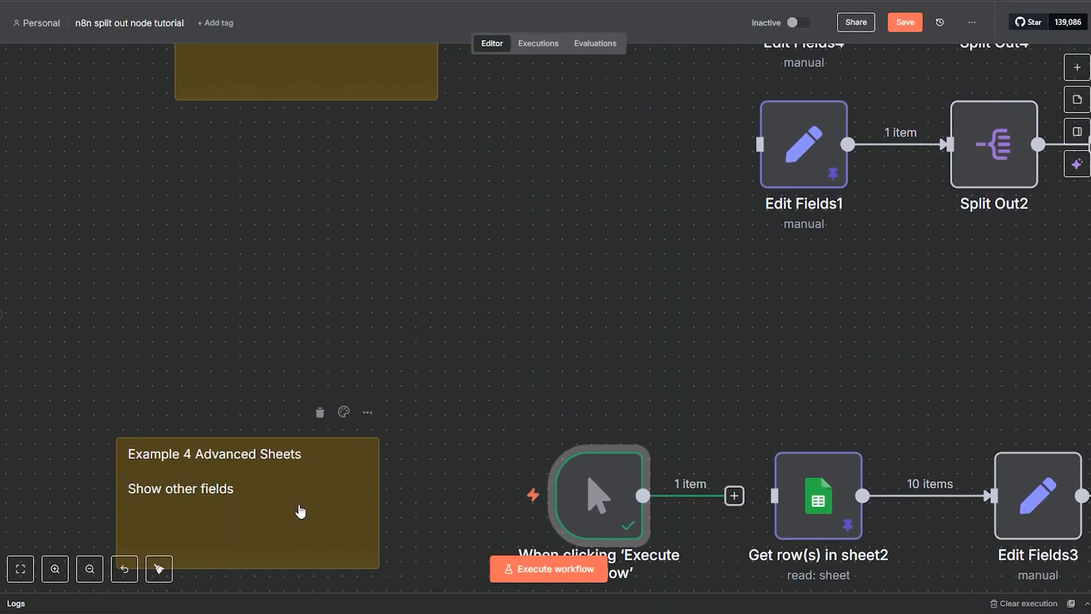
# Step: Connect the manual trigger to Get row(s) in sheet2 and review that node's pinned output
pyautogui.click(90, 569)
pyautogui.click(90, 569)
pyautogui.click(90, 569)
pyautogui.scroll(5, 502, 226)
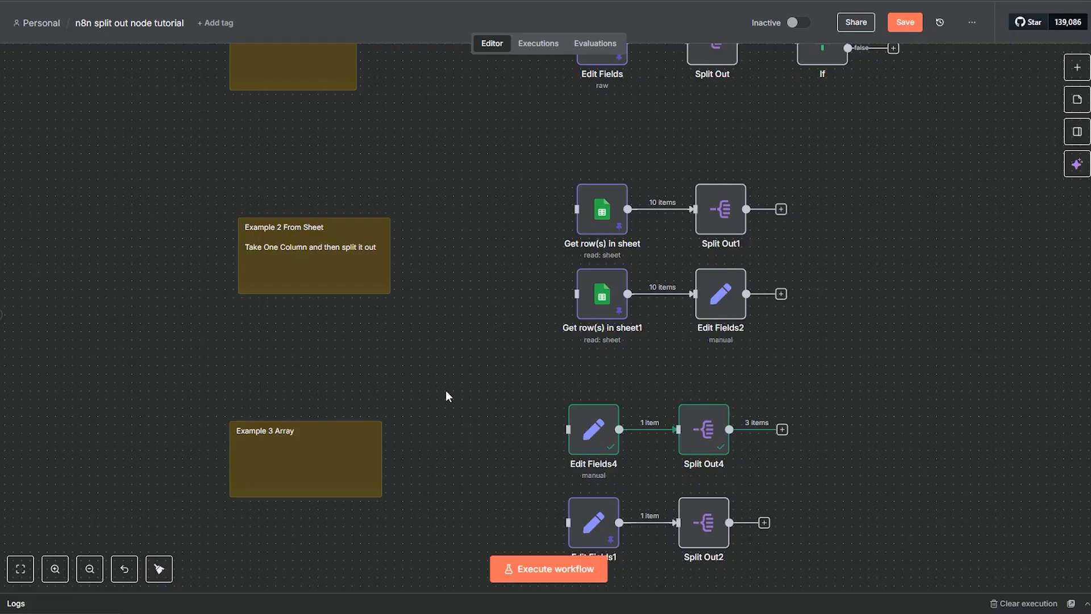
pyautogui.scroll(-5, 447, 396)
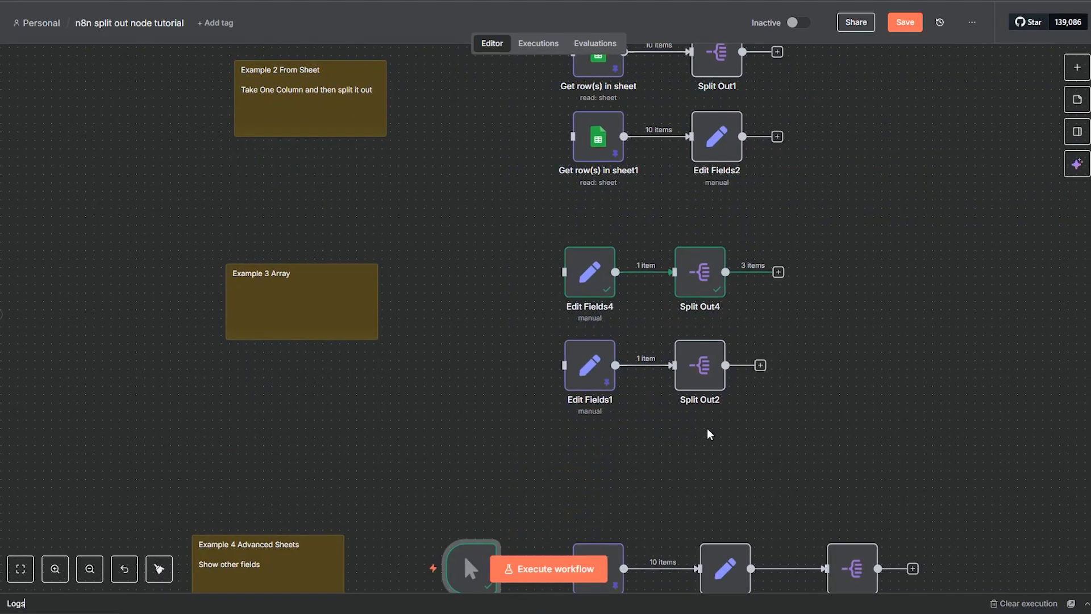
pyautogui.scroll(-5, 730, 464)
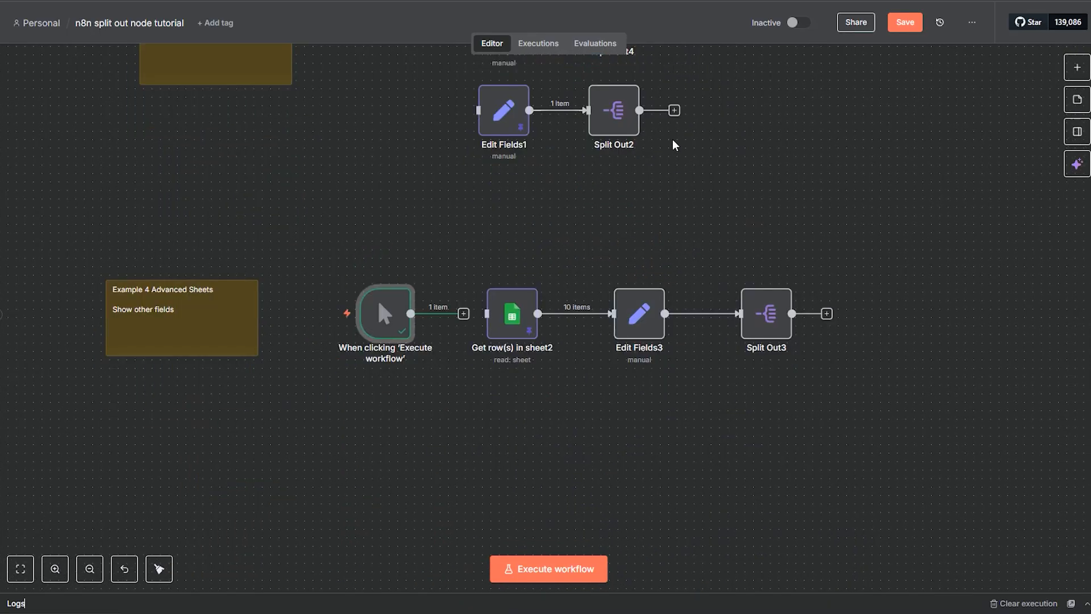
pyautogui.click(55, 569)
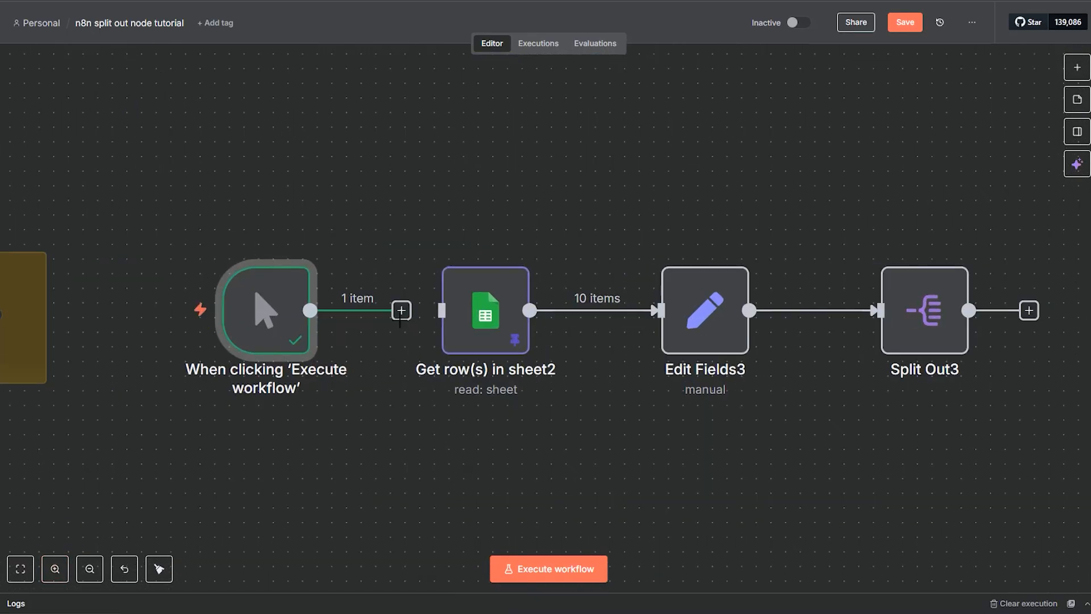
pyautogui.doubleClick(495, 338)
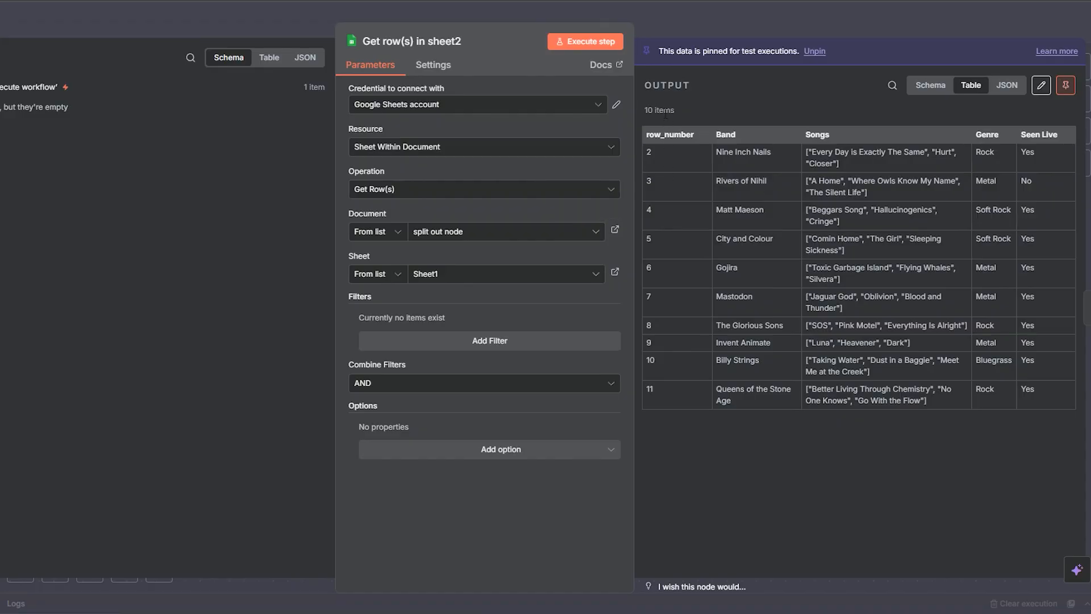
pyautogui.click(845, 23)
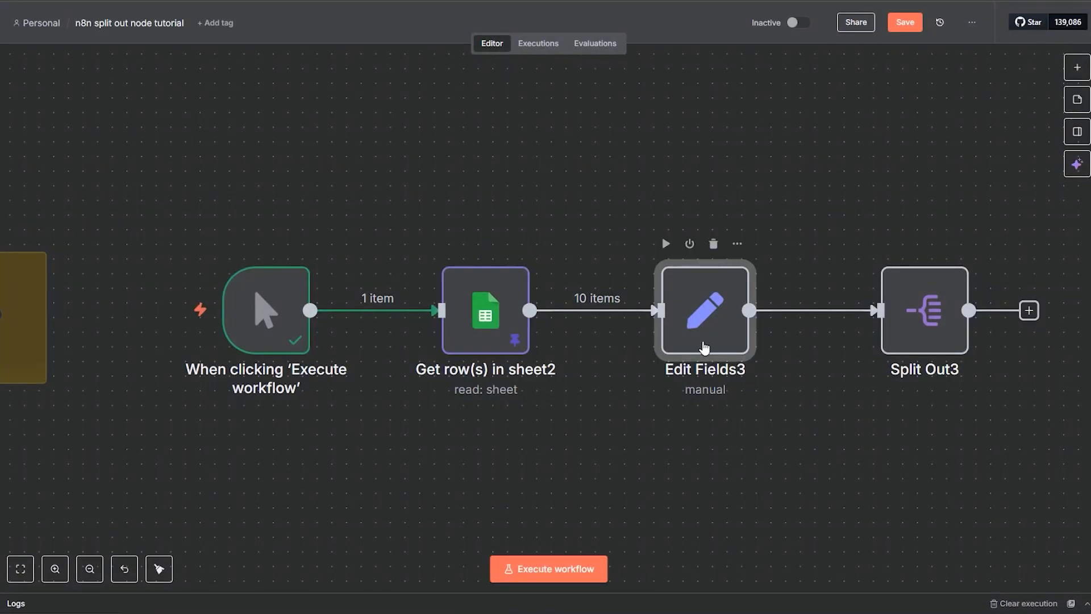
# Step: Compare the Songs column from Get row(s) in sheet2 with the field mappings in Edit Fields3
pyautogui.doubleClick(705, 346)
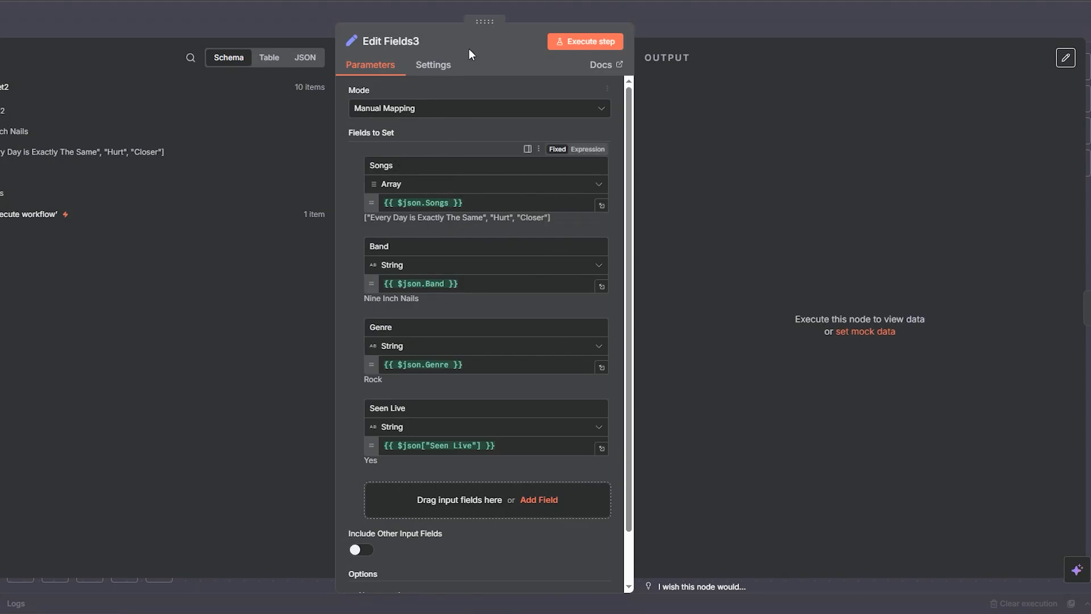
pyautogui.click(545, 8)
pyautogui.doubleClick(500, 346)
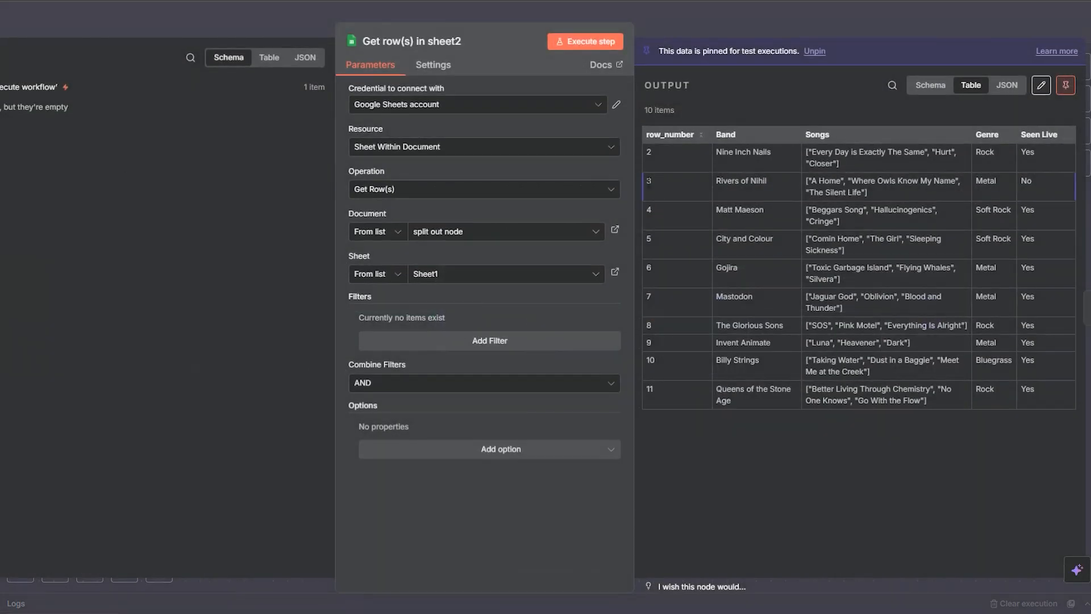
pyautogui.tripleClick(857, 167)
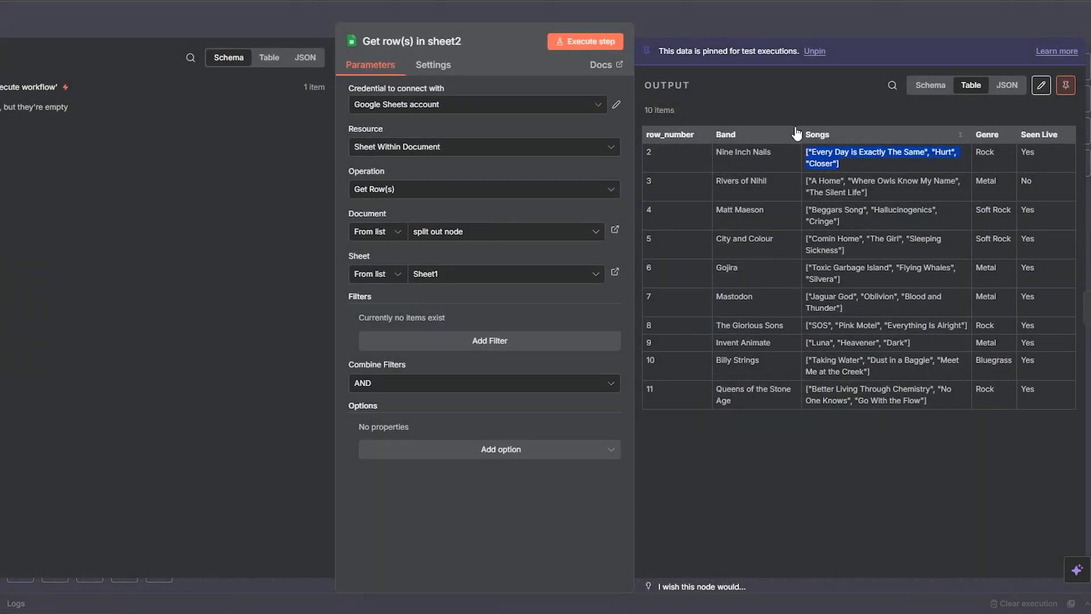
pyautogui.click(748, 21)
pyautogui.doubleClick(670, 338)
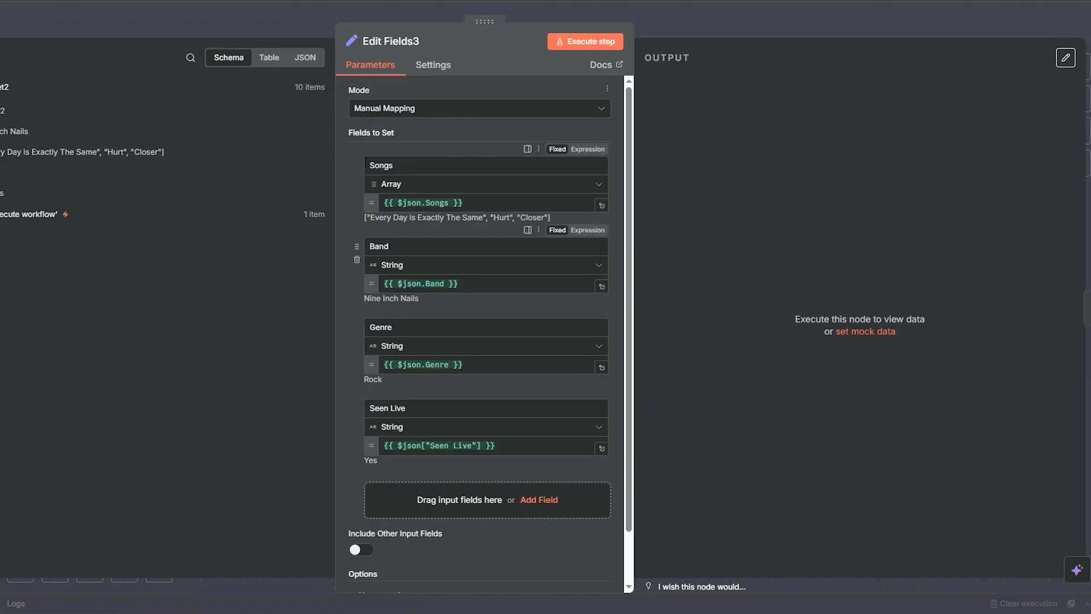
pyautogui.click(683, 26)
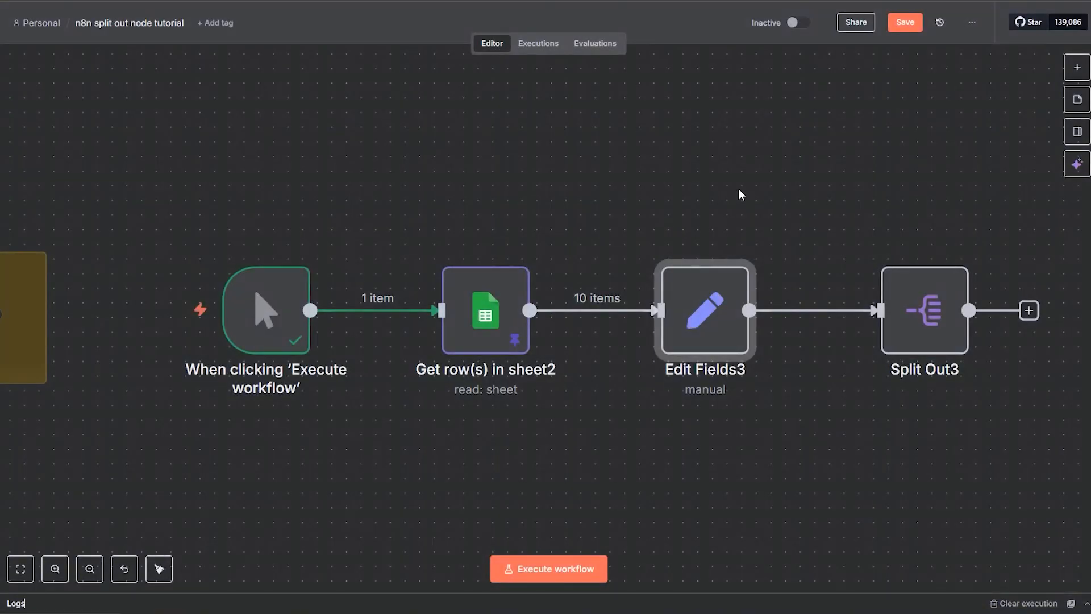
# Step: Run Edit Fields3 and examine its output in the JSON, schema and table views
pyautogui.moveTo(738, 188); pyautogui.dragTo(752, 200)
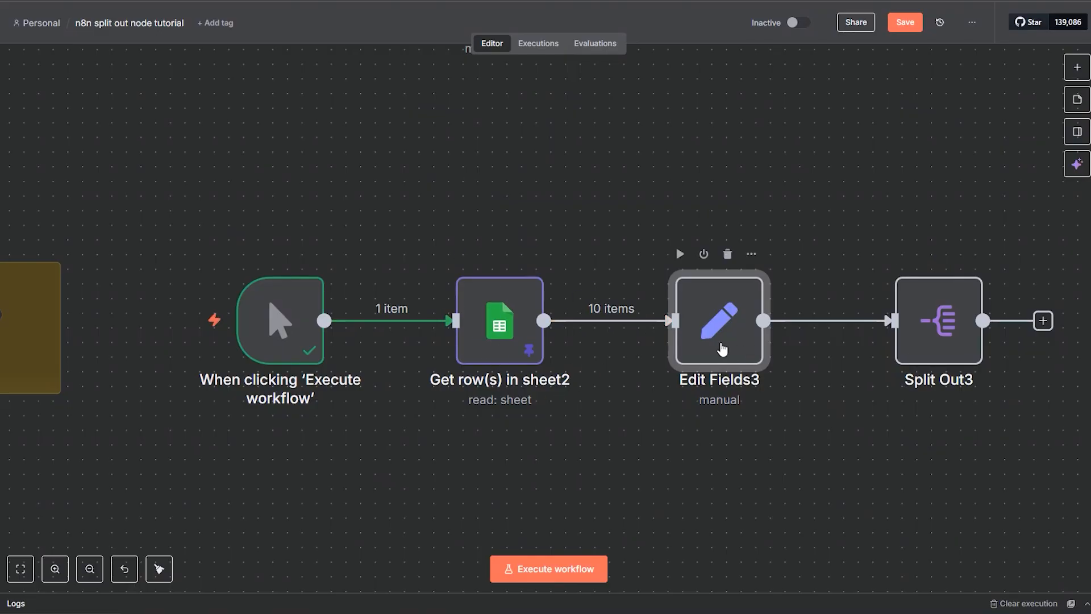
pyautogui.doubleClick(721, 356)
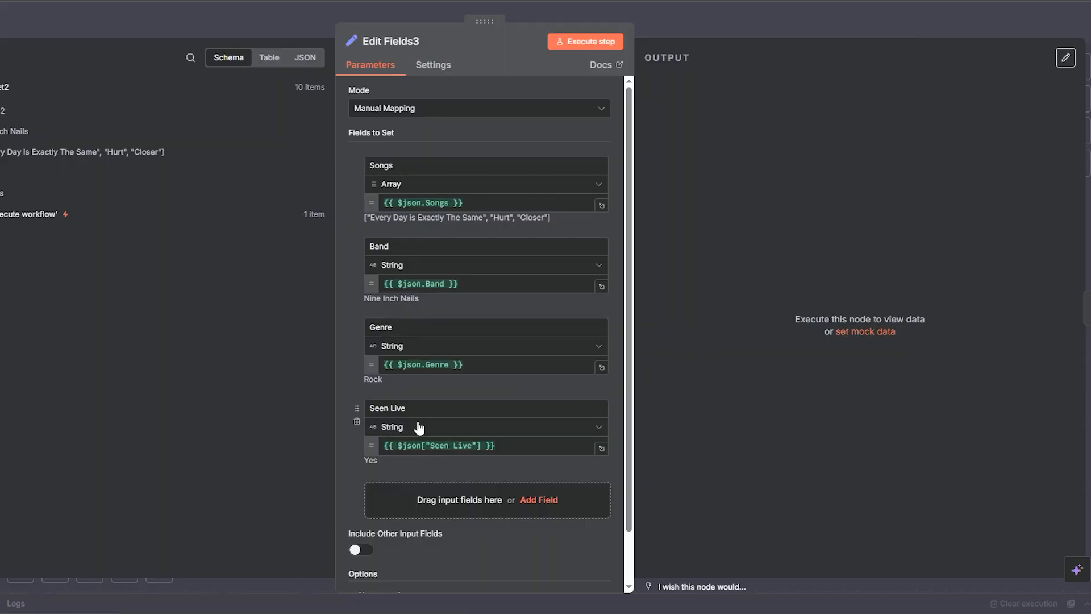
pyautogui.click(585, 41)
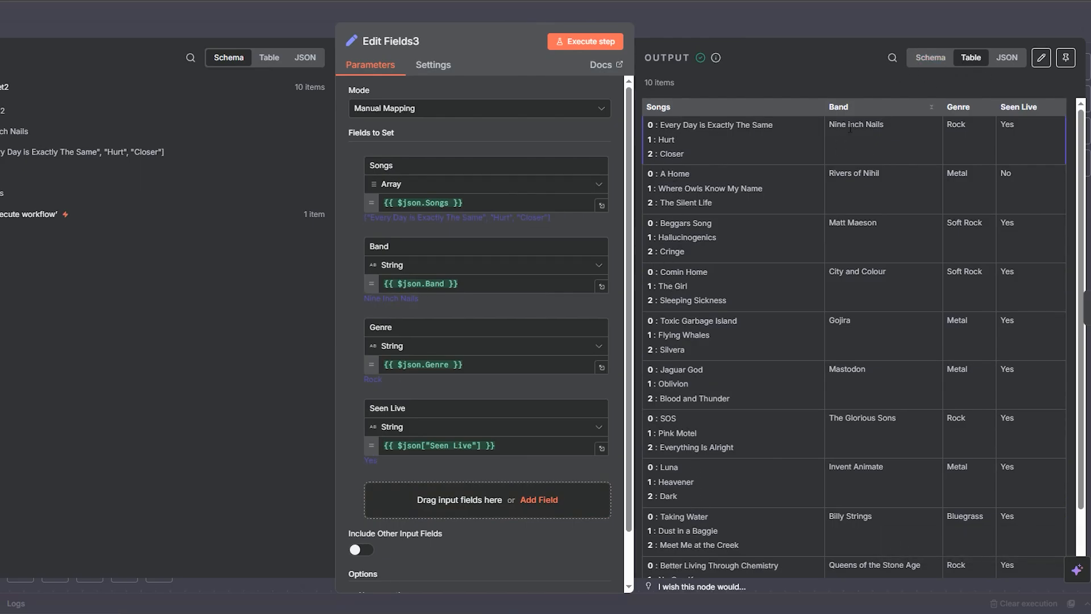
pyautogui.click(1006, 58)
pyautogui.click(930, 57)
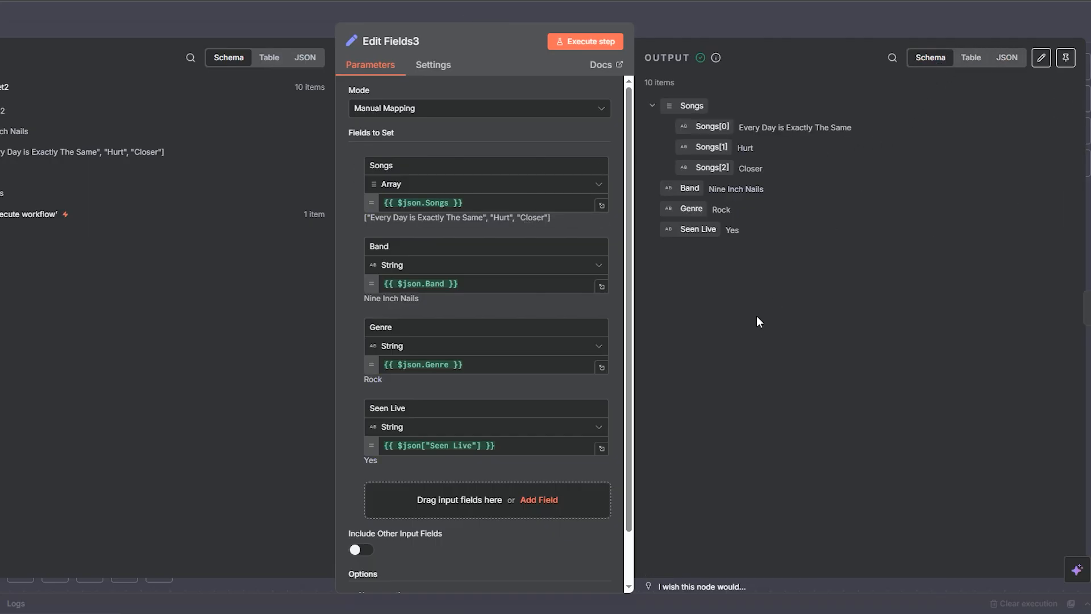
pyautogui.click(969, 60)
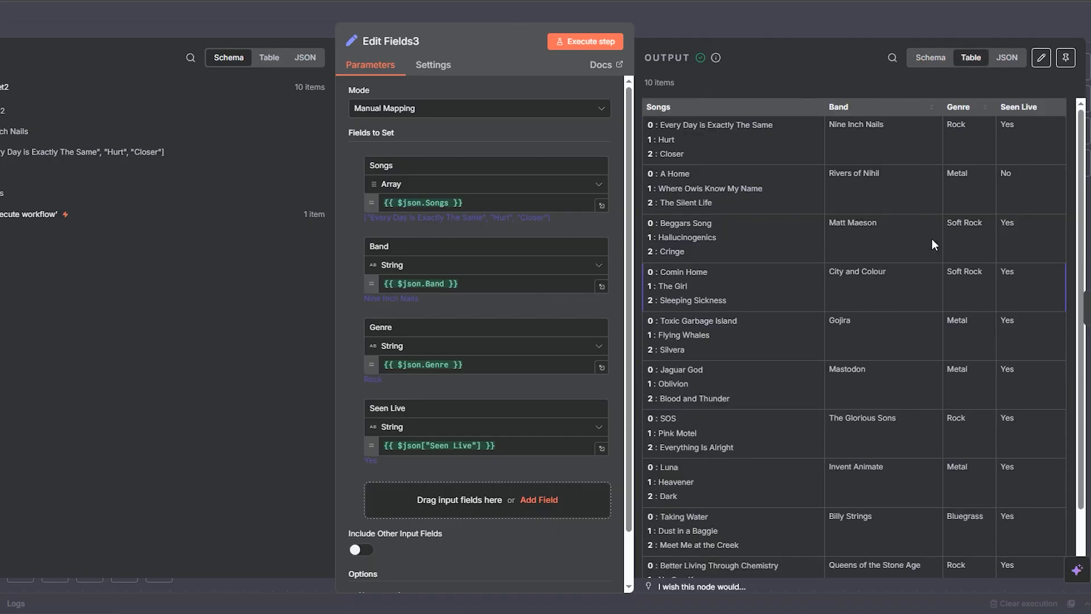
pyautogui.click(716, 25)
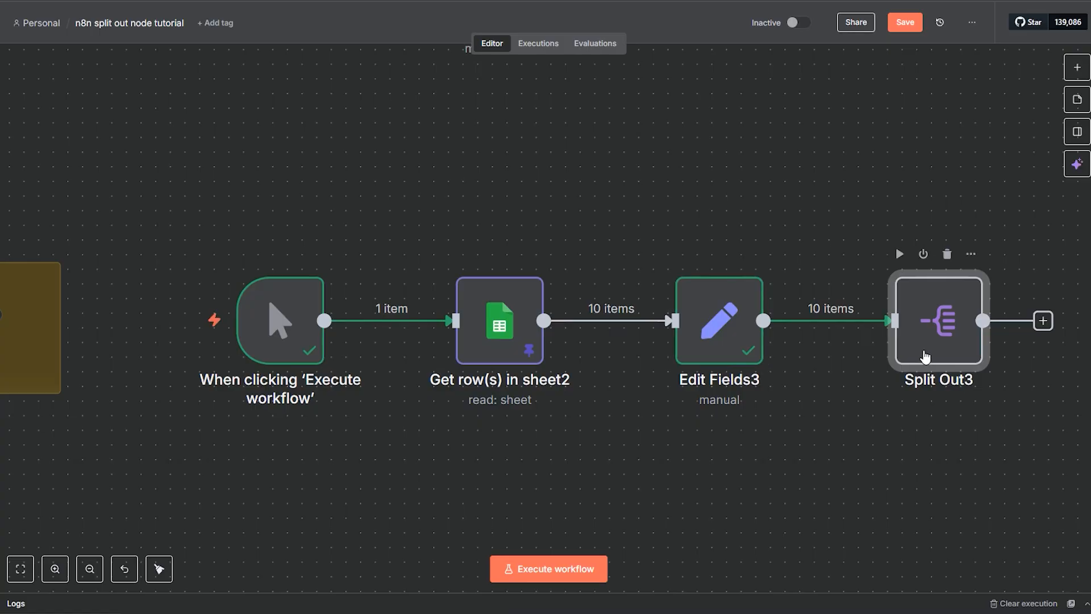
# Step: Review Songs as the split field and Band, Genre as the included fields in Split Out3, and run the node
pyautogui.doubleClick(921, 357)
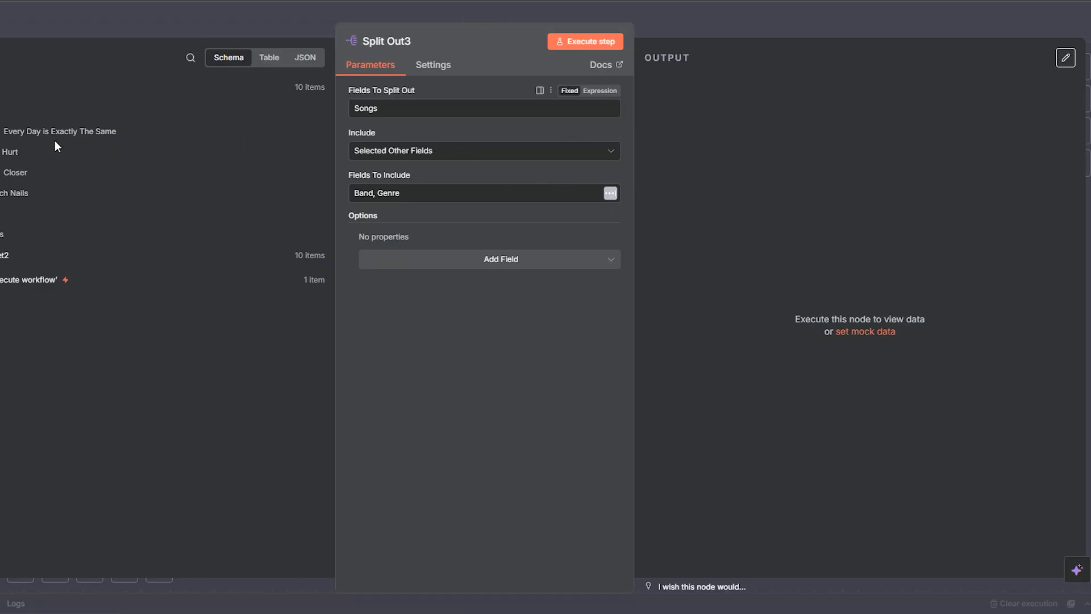
pyautogui.moveTo(379, 108); pyautogui.dragTo(354, 109)
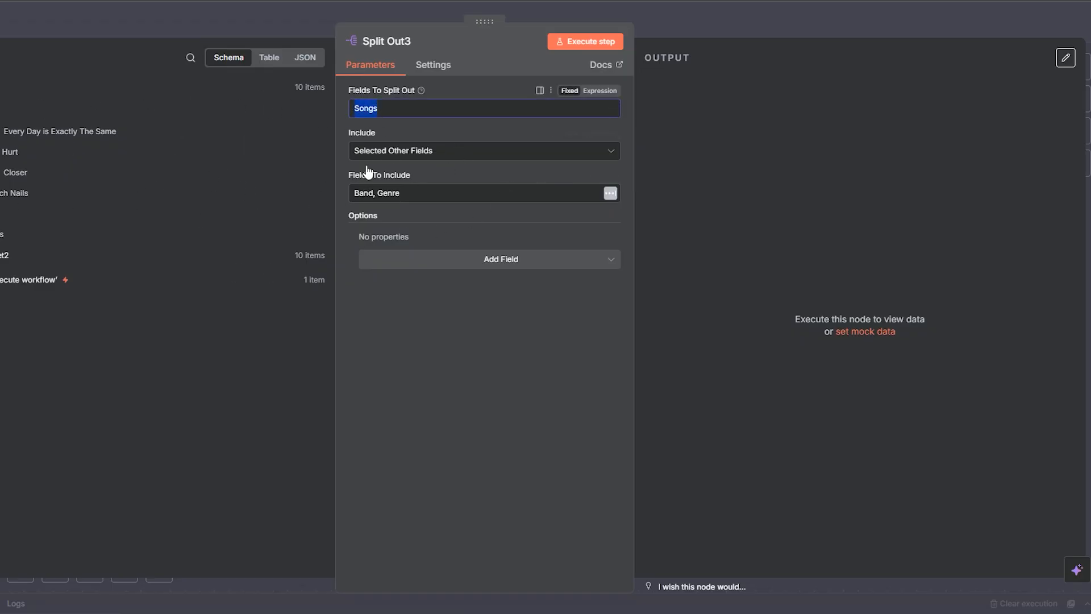
pyautogui.click(365, 193)
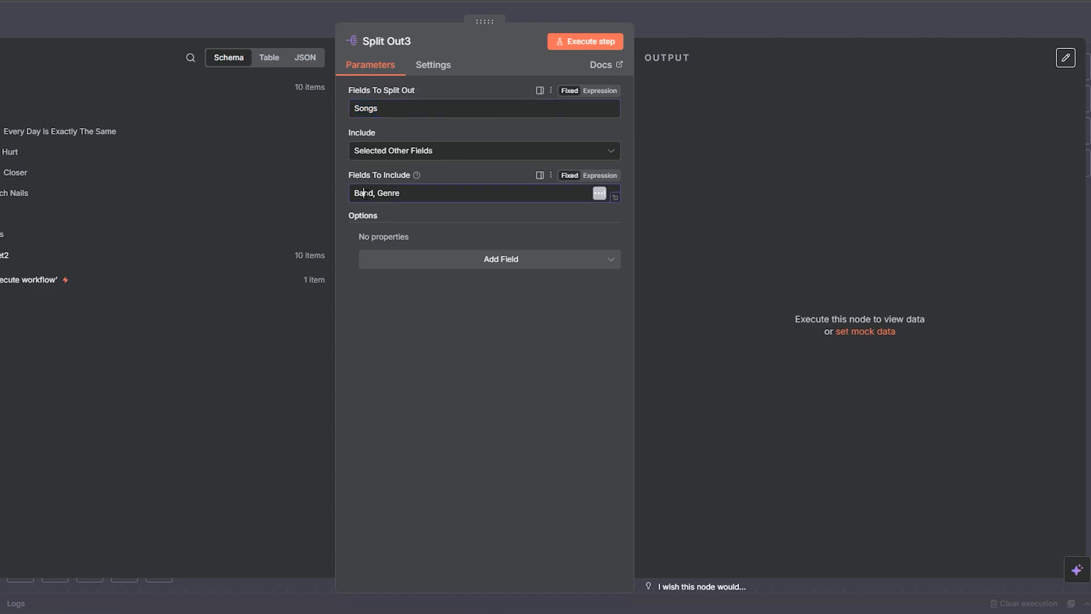
pyautogui.doubleClick(364, 194)
pyautogui.doubleClick(398, 194)
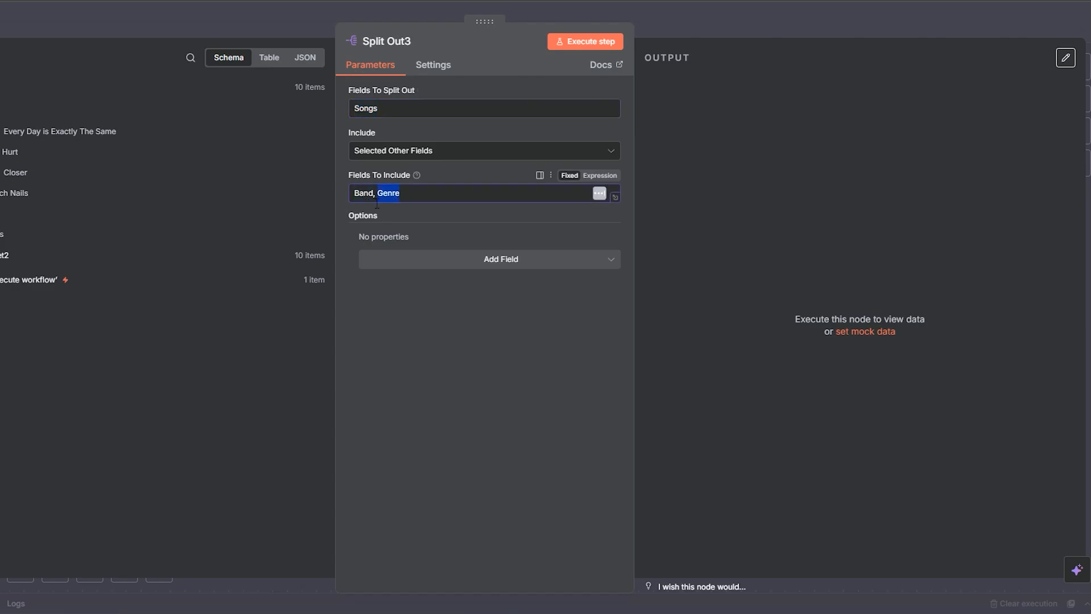
pyautogui.click(391, 328)
pyautogui.doubleClick(364, 194)
pyautogui.doubleClick(390, 194)
pyautogui.click(592, 47)
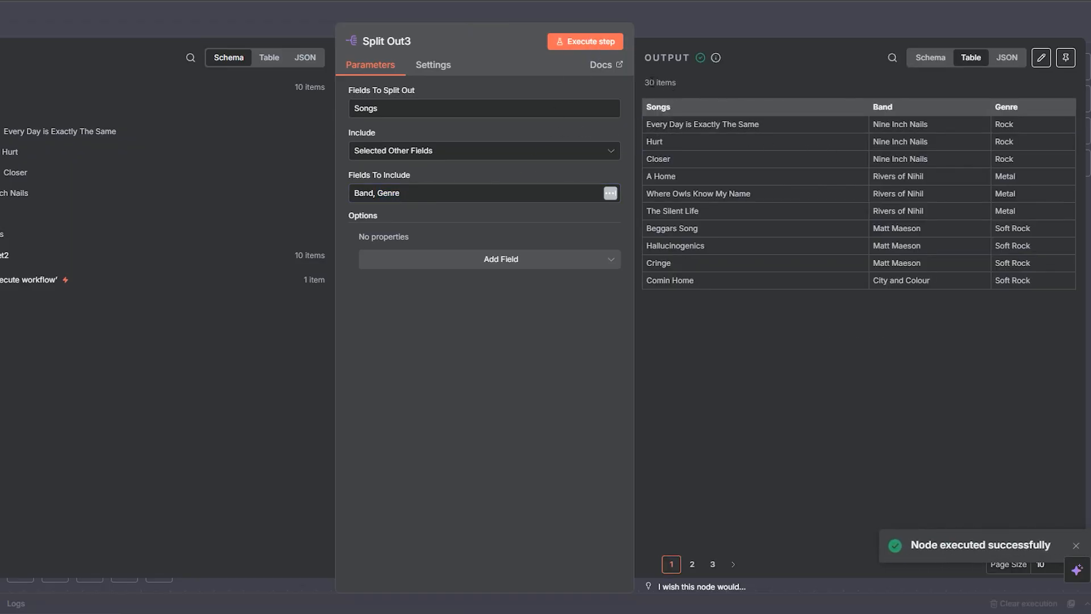
pyautogui.moveTo(657, 79); pyautogui.dragTo(681, 84)
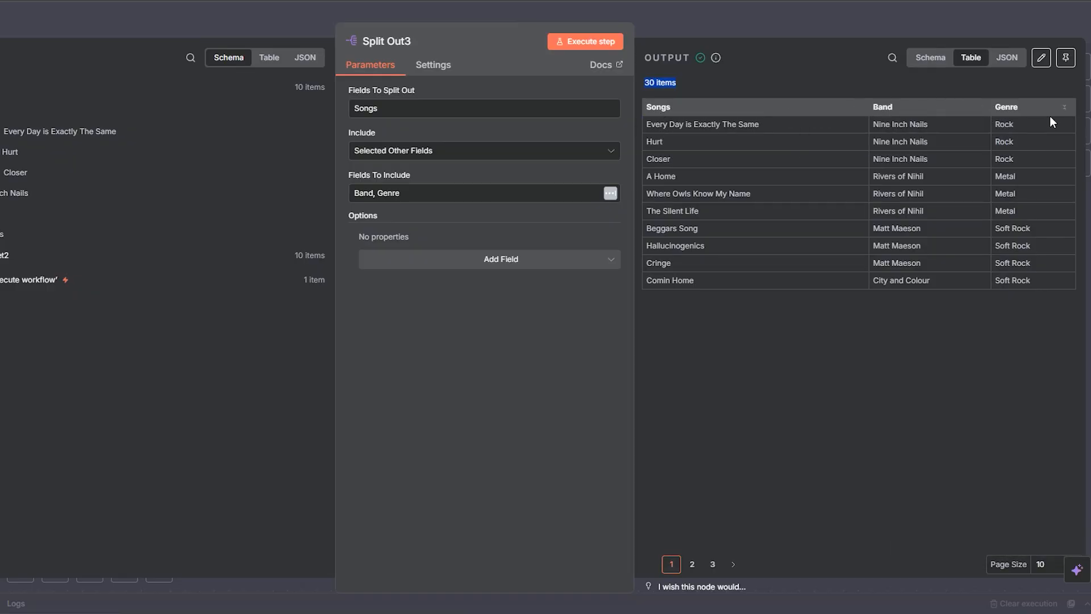
# Step: Add the Destination Field Name option to Split Out3, set it to Song, and run the node again
pyautogui.click(534, 268)
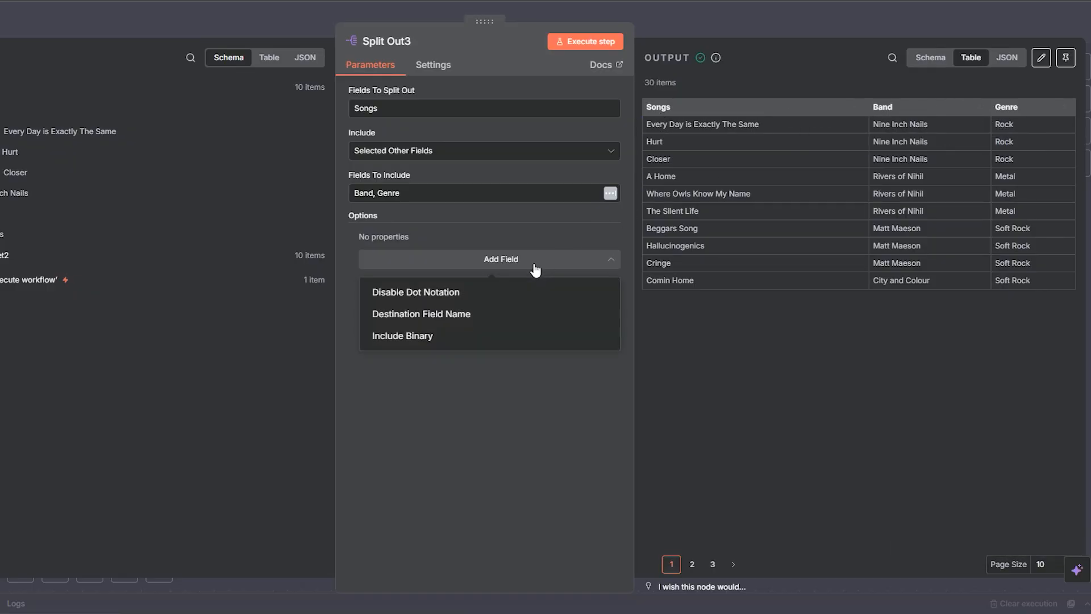
pyautogui.click(486, 314)
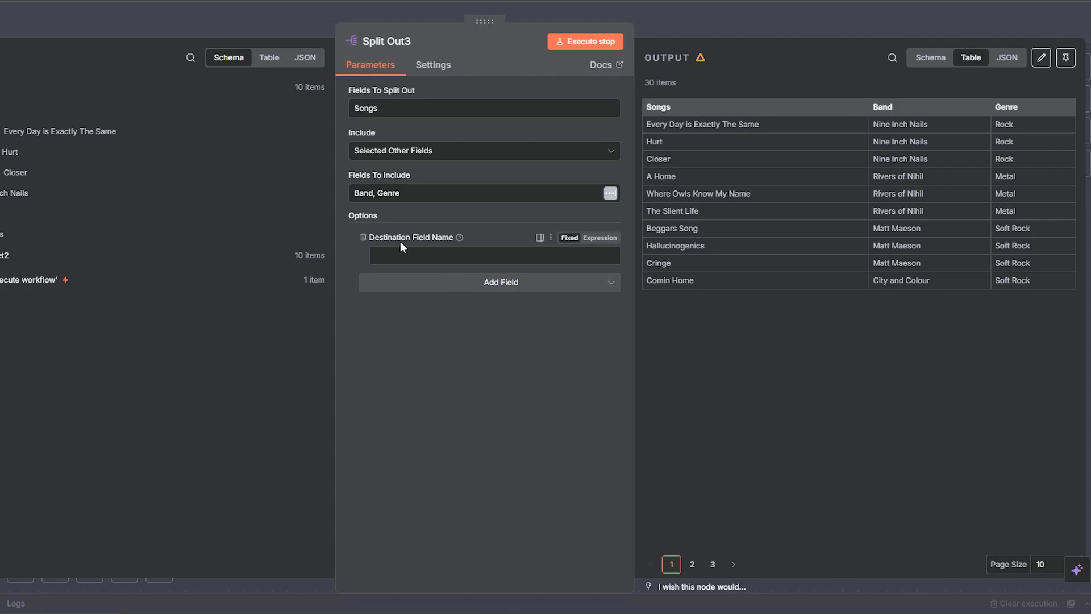
pyautogui.click(461, 261)
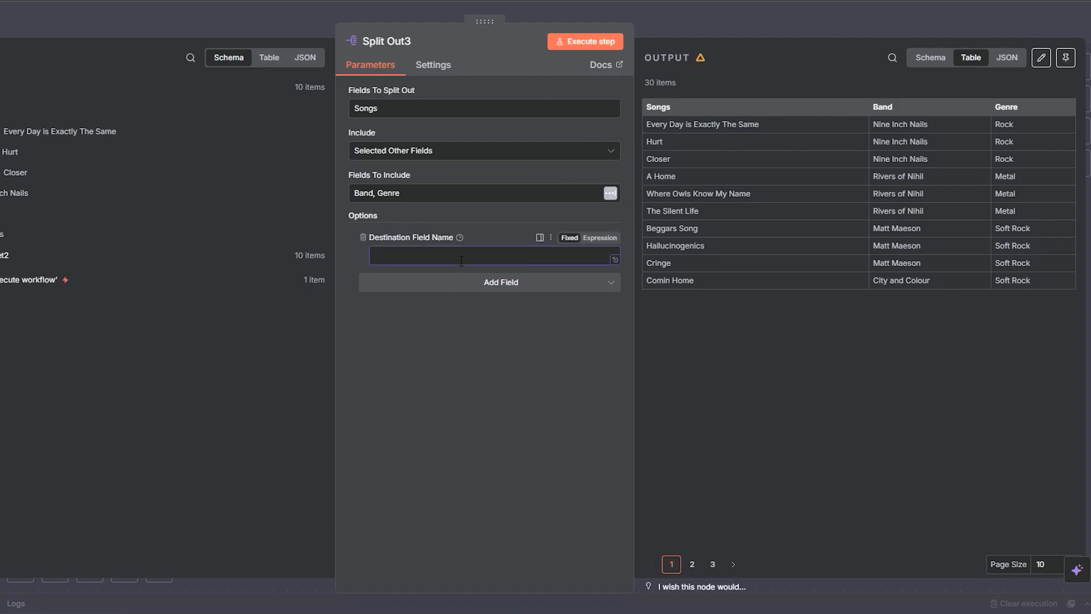
pyautogui.click(583, 43)
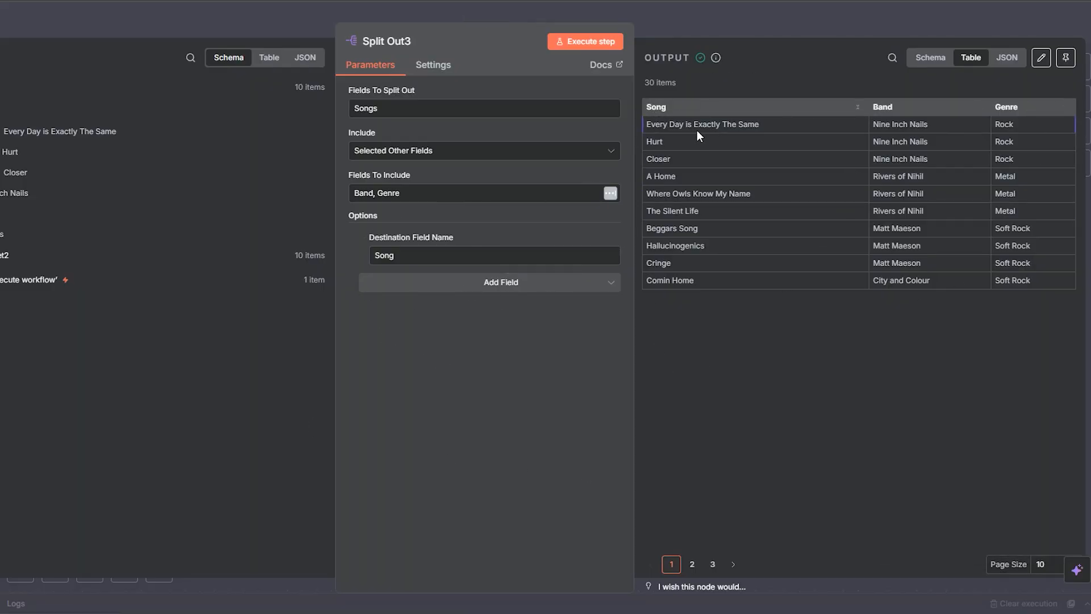
# Step: Examine the song, band and genre values and the item count on the first and last pages of Split Out3's output
pyautogui.moveTo(655, 125); pyautogui.dragTo(749, 127)
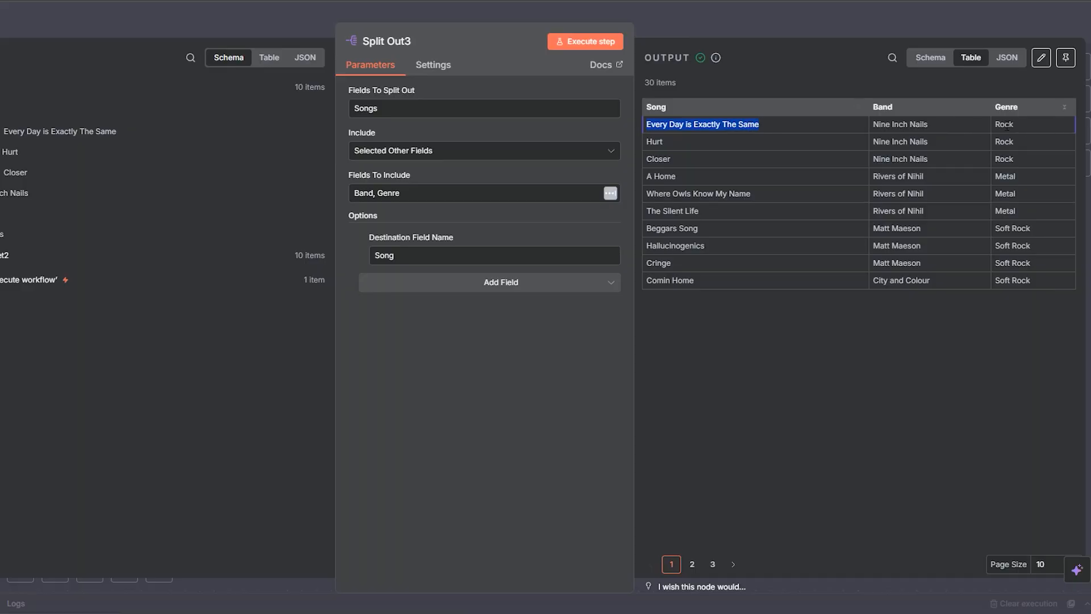
pyautogui.moveTo(929, 124); pyautogui.dragTo(875, 124)
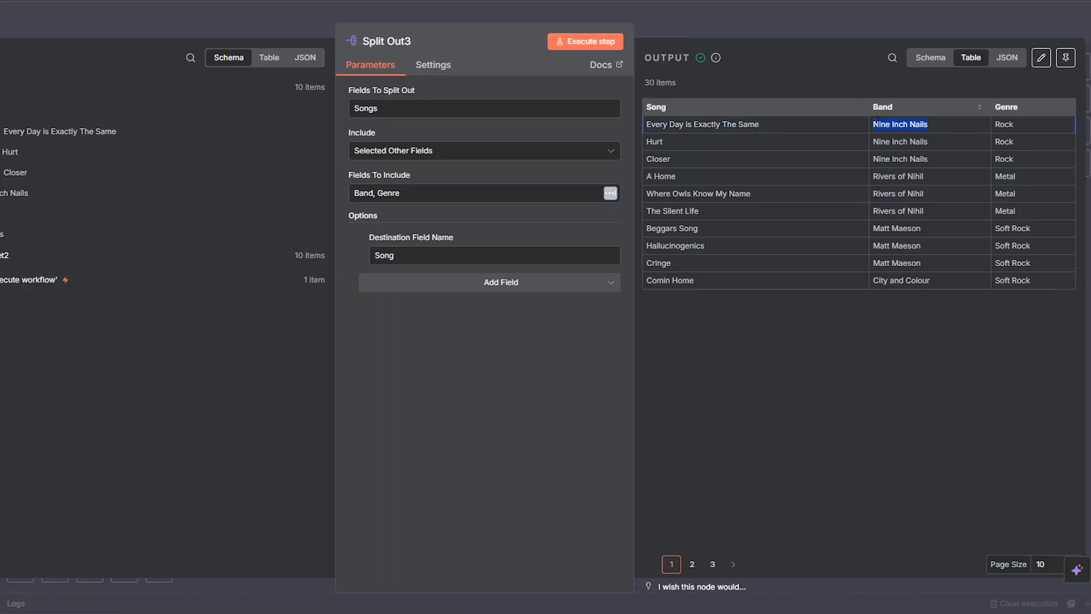
pyautogui.doubleClick(1008, 126)
pyautogui.click(768, 141)
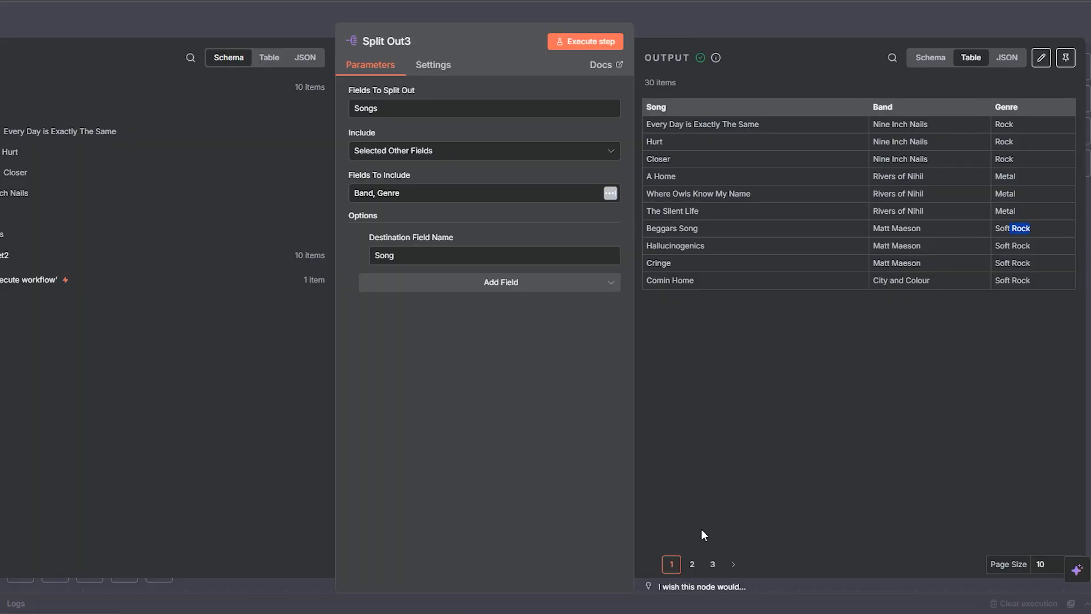
pyautogui.click(713, 564)
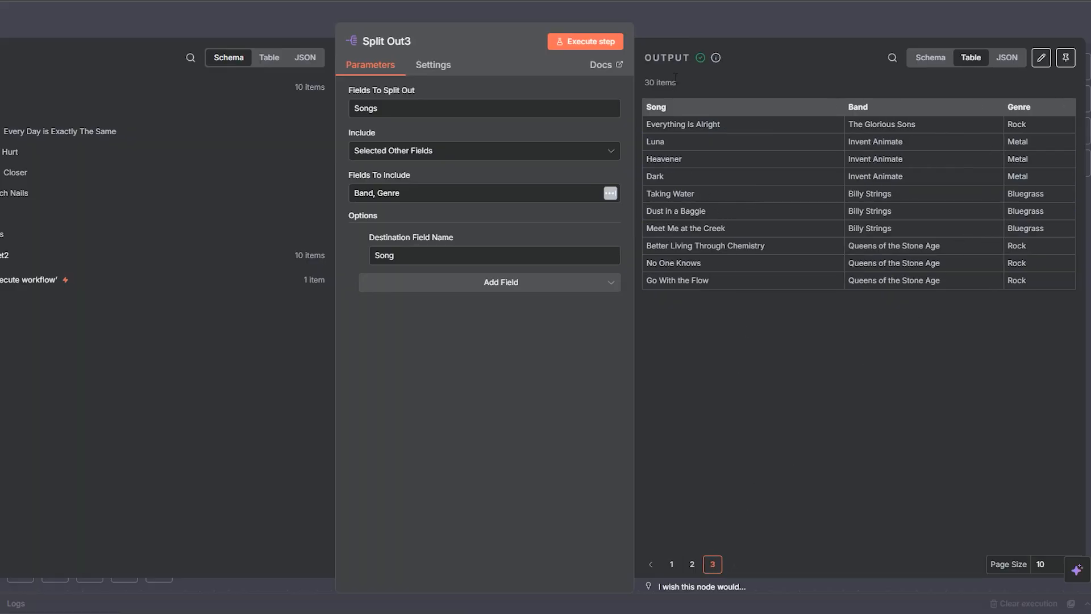
pyautogui.tripleClick(652, 81)
pyautogui.click(681, 24)
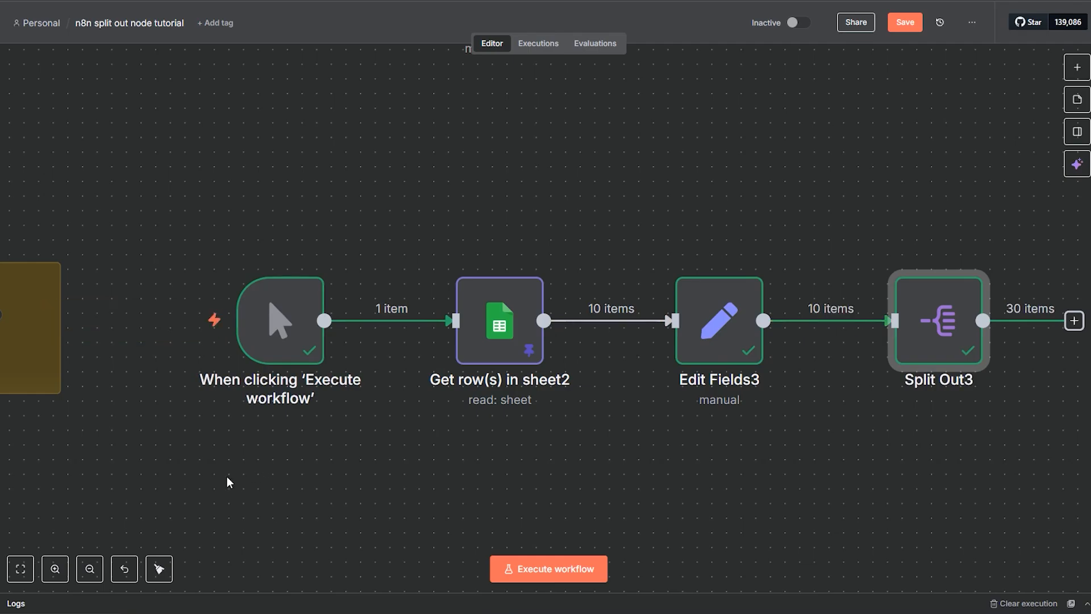
# Step: Review the Example 1 With JSON flow from Edit Fields through Split Out to the If node
pyautogui.moveTo(915, 446); pyautogui.dragTo(1027, 503)
pyautogui.moveTo(365, 246); pyautogui.dragTo(525, 393)
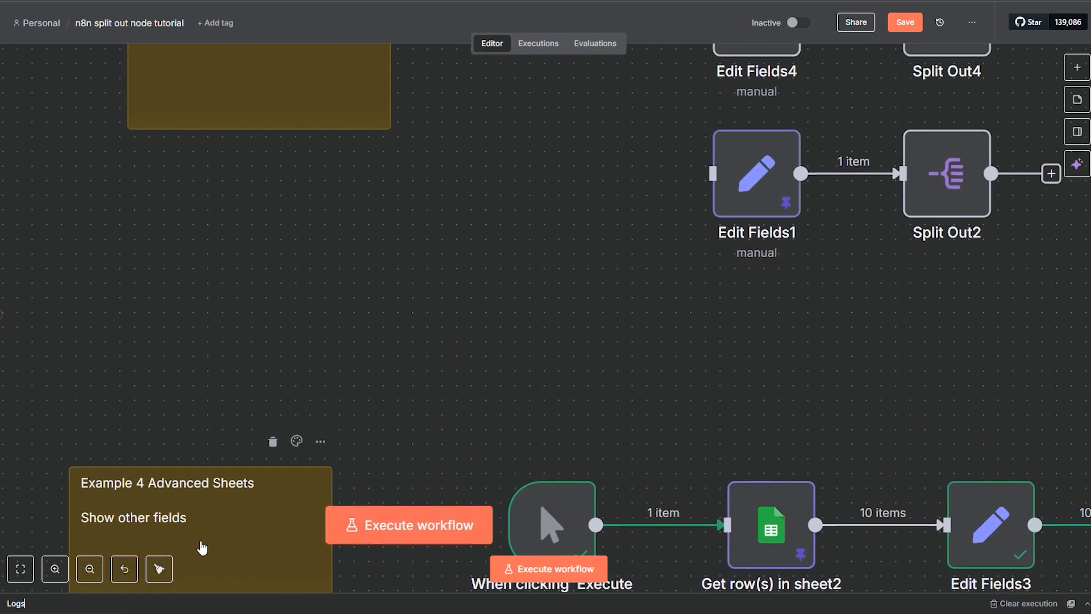
pyautogui.click(90, 568)
pyautogui.click(90, 569)
pyautogui.click(90, 568)
pyautogui.moveTo(562, 194); pyautogui.dragTo(456, 483)
pyautogui.moveTo(455, 219); pyautogui.dragTo(447, 445)
pyautogui.moveTo(443, 257); pyautogui.dragTo(298, 300)
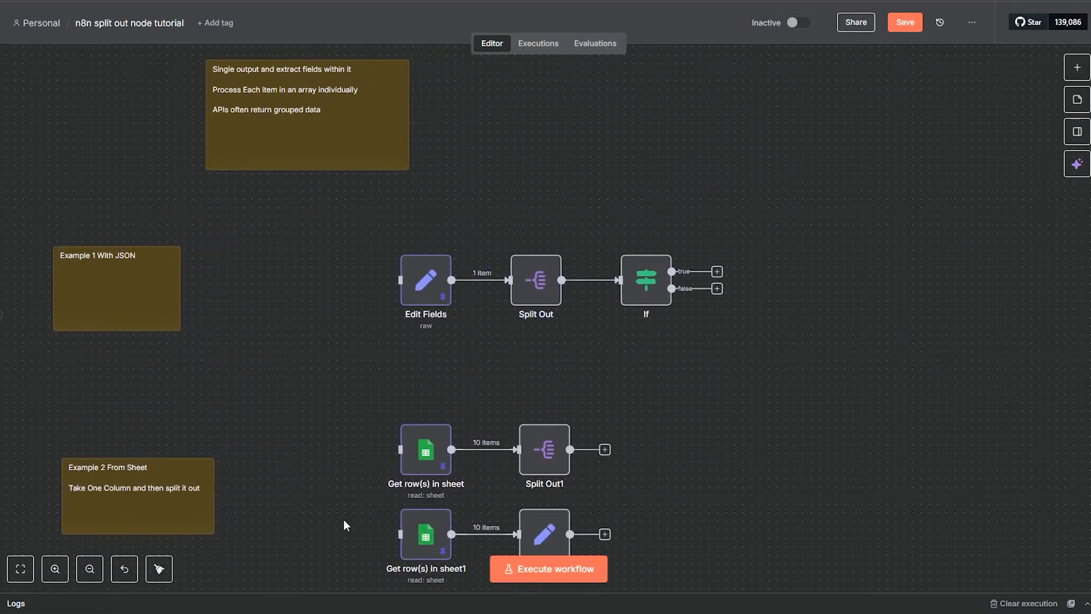
pyautogui.click(56, 568)
pyautogui.click(55, 568)
pyautogui.click(55, 569)
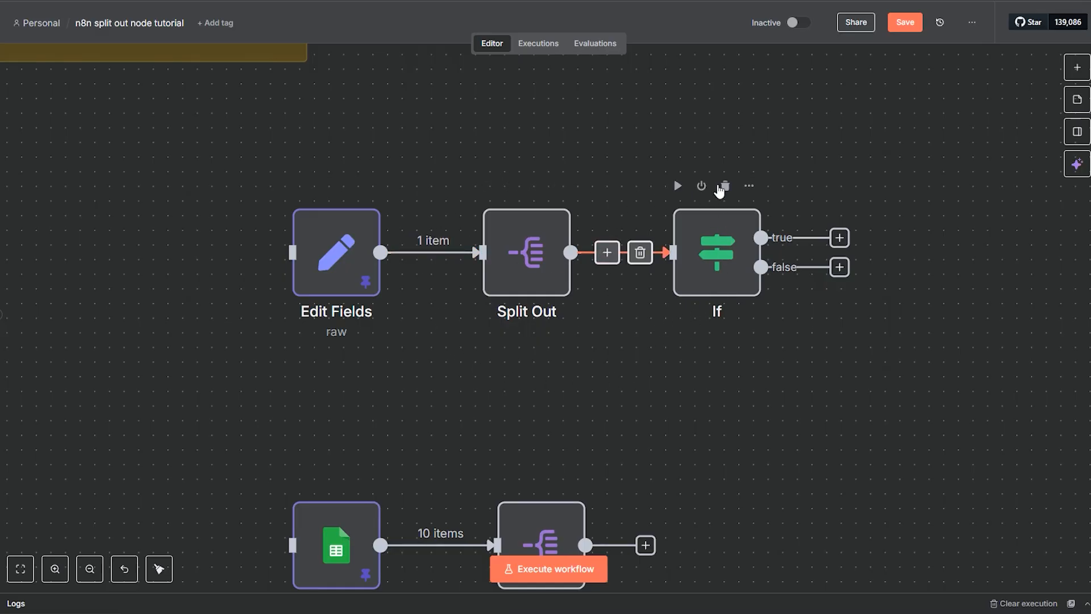
pyautogui.moveTo(637, 162)
pyautogui.mouseDown()
pyautogui.moveTo(828, 372)
pyautogui.moveTo(887, 395)
pyautogui.mouseUp()
pyautogui.click(922, 404)
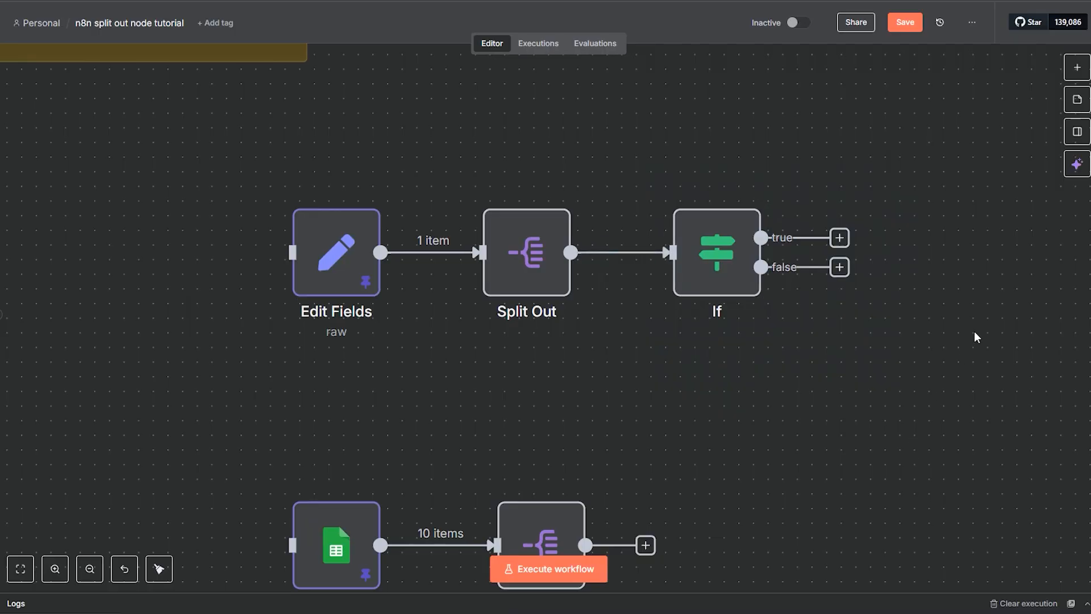
# Step: Examine how the If node's true and false branches could continue the Example 1 flow after Split Out
pyautogui.moveTo(974, 270); pyautogui.dragTo(858, 270)
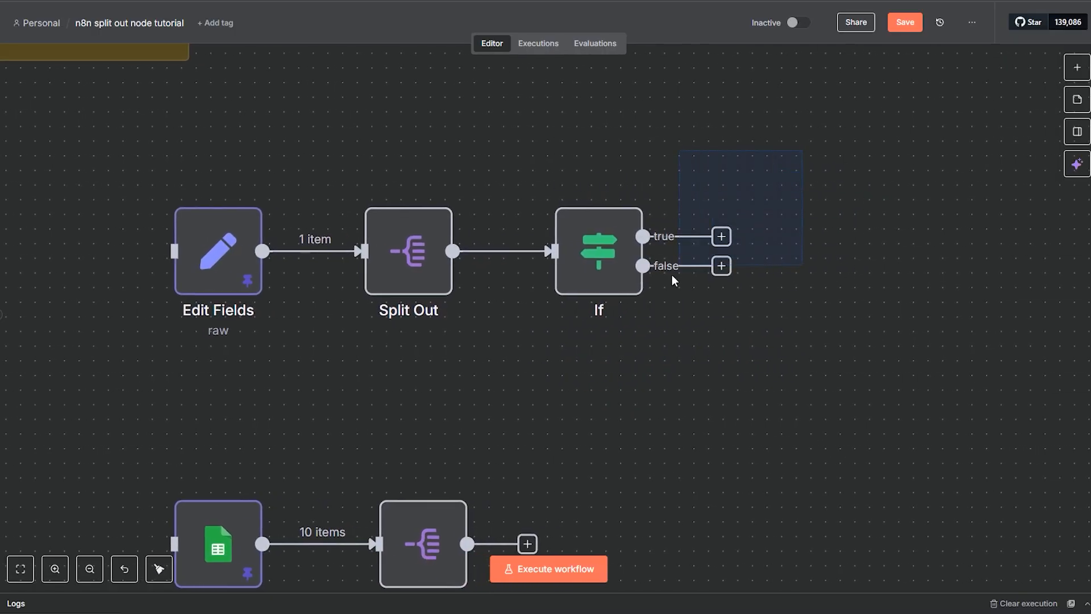
pyautogui.moveTo(556, 355); pyautogui.dragTo(533, 361)
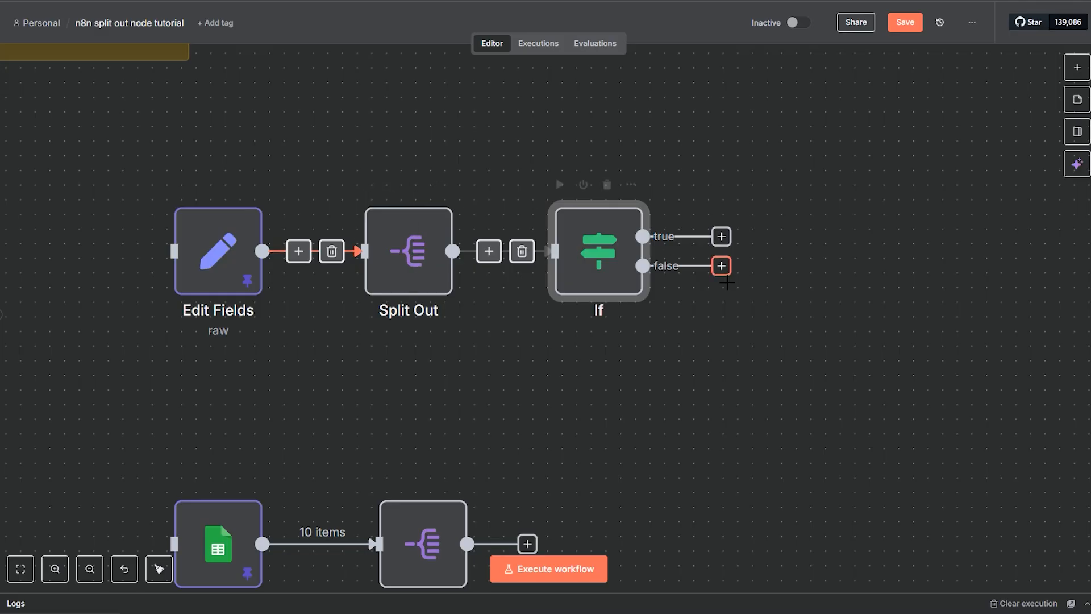
pyautogui.click(716, 319)
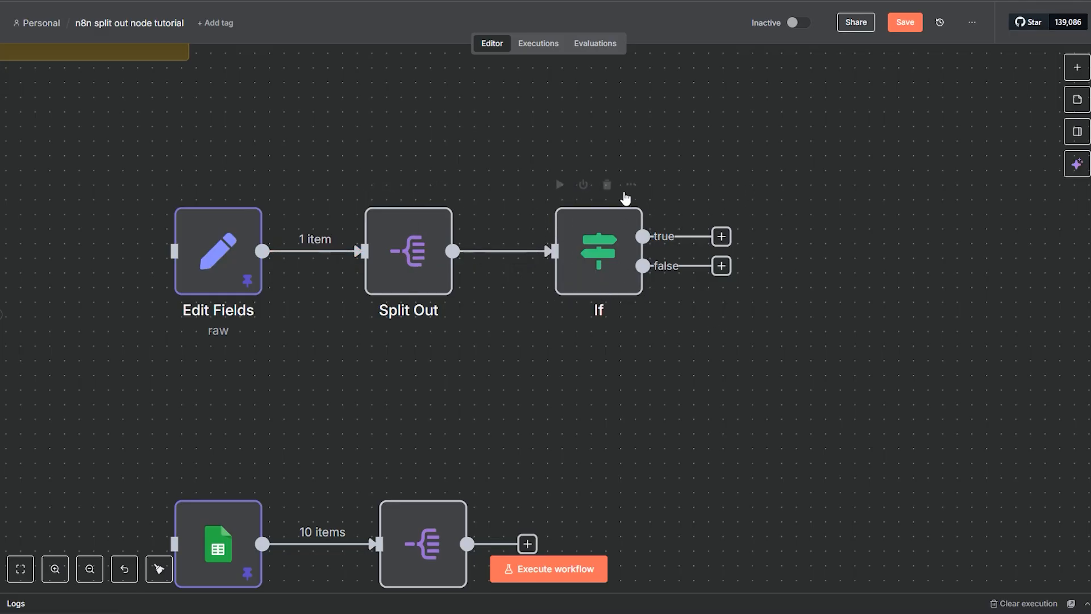
pyautogui.moveTo(721, 237); pyautogui.dragTo(896, 111)
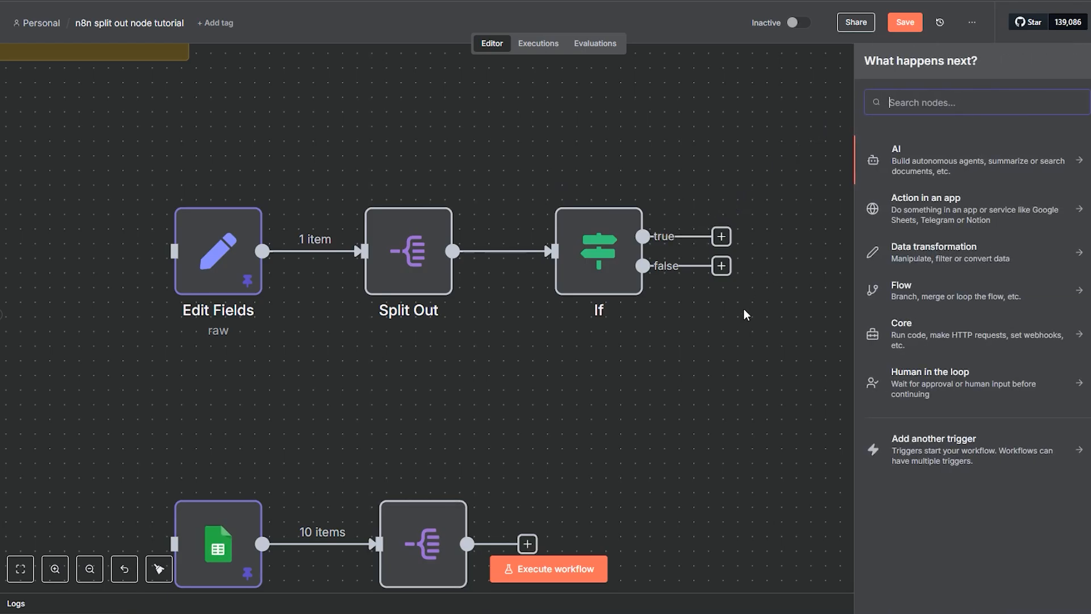
pyautogui.moveTo(721, 265); pyautogui.dragTo(804, 408)
pyautogui.click(704, 160)
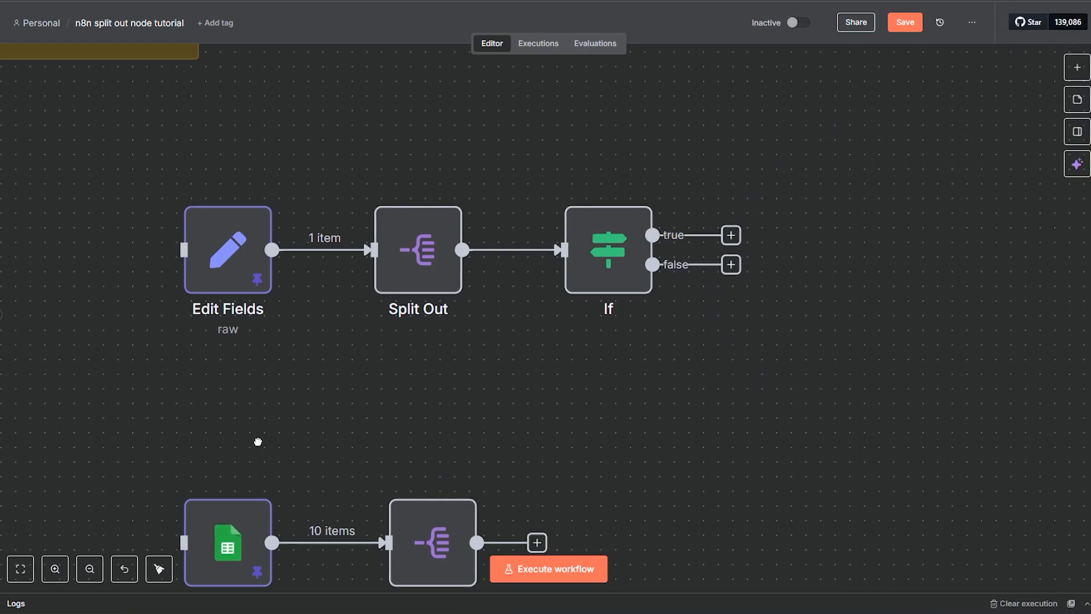
# Step: Compare the Split Out1 and Edit Fields2 flows in Example 2 From Sheet
pyautogui.moveTo(258, 441); pyautogui.dragTo(693, 135)
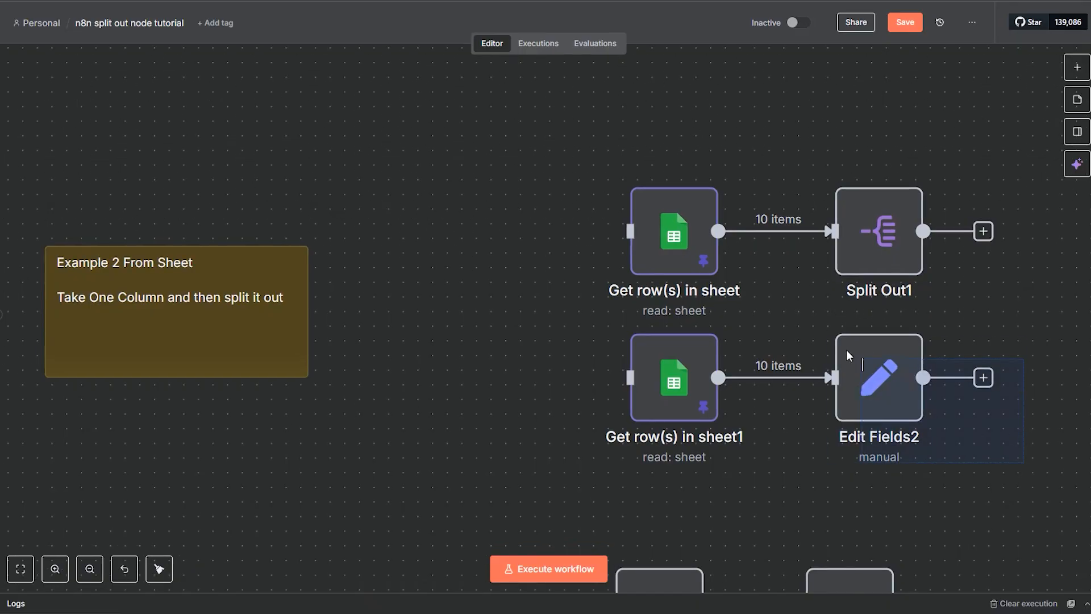
pyautogui.moveTo(861, 360)
pyautogui.mouseDown()
pyautogui.moveTo(936, 433)
pyautogui.moveTo(890, 375)
pyautogui.moveTo(862, 360)
pyautogui.mouseUp()
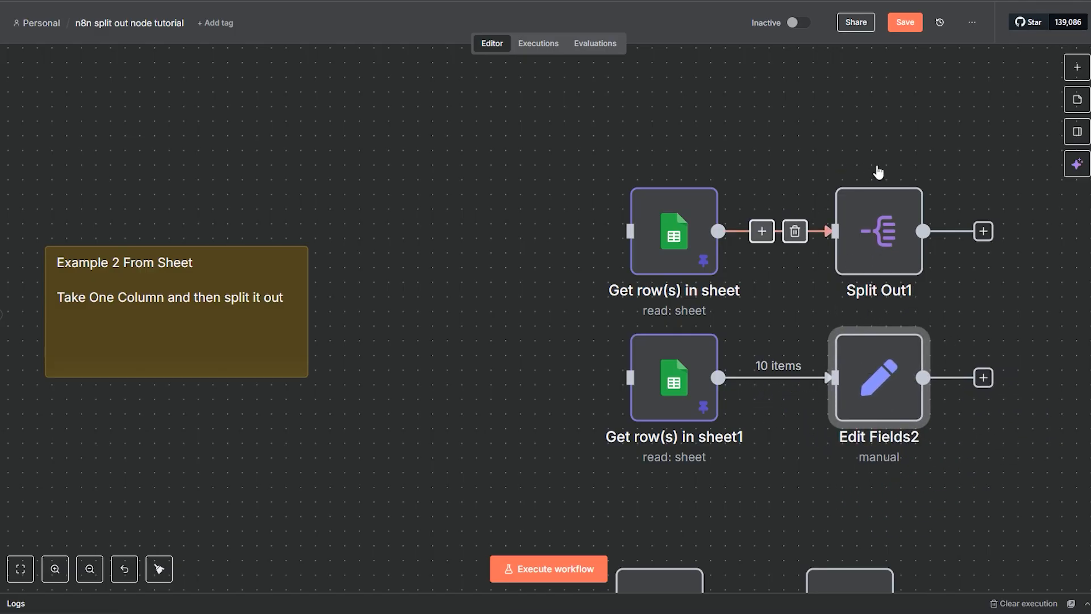
pyautogui.moveTo(873, 256)
pyautogui.mouseDown()
pyautogui.moveTo(830, 241)
pyautogui.moveTo(899, 270)
pyautogui.moveTo(885, 256)
pyautogui.mouseUp()
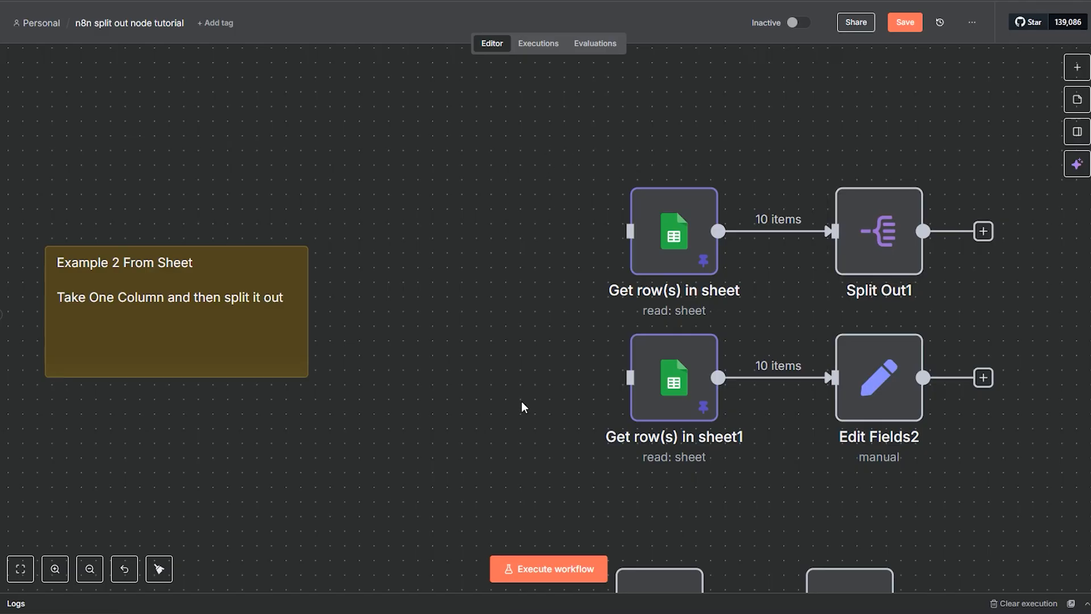
# Step: Review the Example 3 Array flows and the Example 4 Advanced Sheets flow through to Split Out3
pyautogui.scroll(-5, 522, 406)
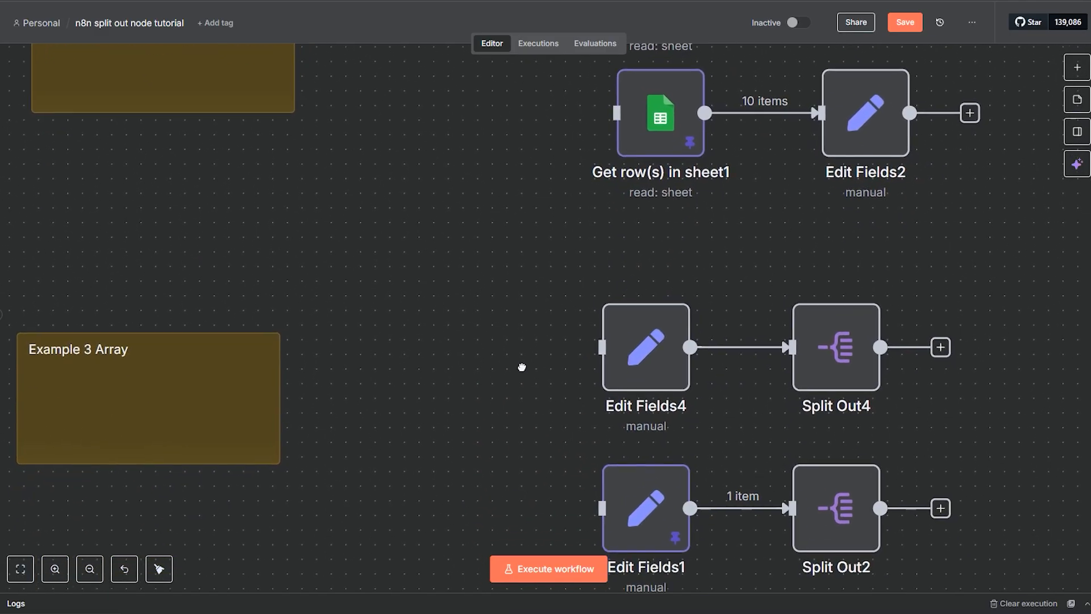
pyautogui.moveTo(521, 367); pyautogui.dragTo(533, 251)
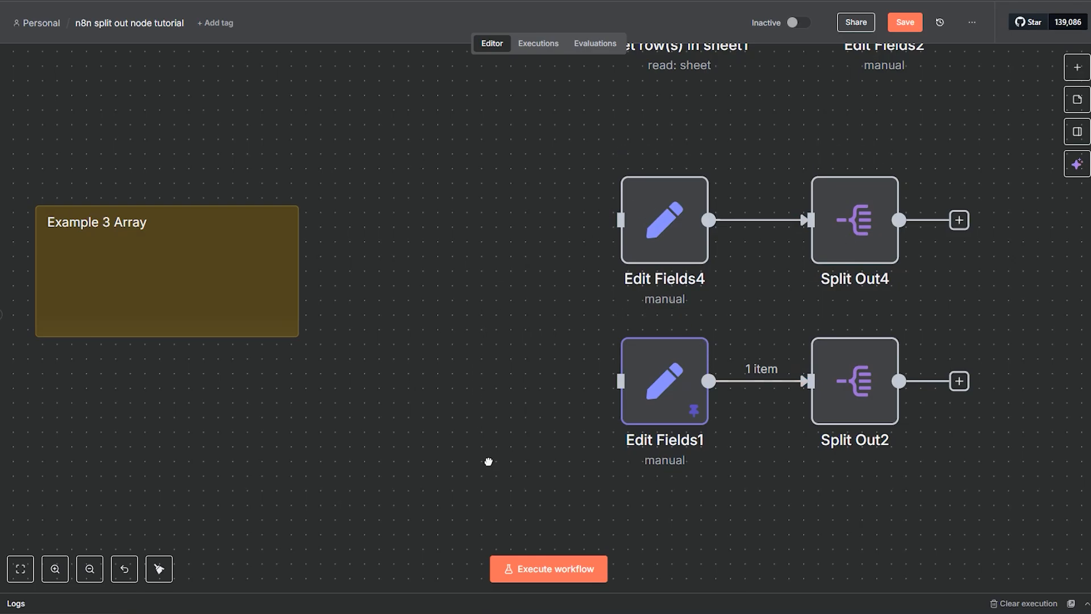
pyautogui.scroll(-10, 487, 458)
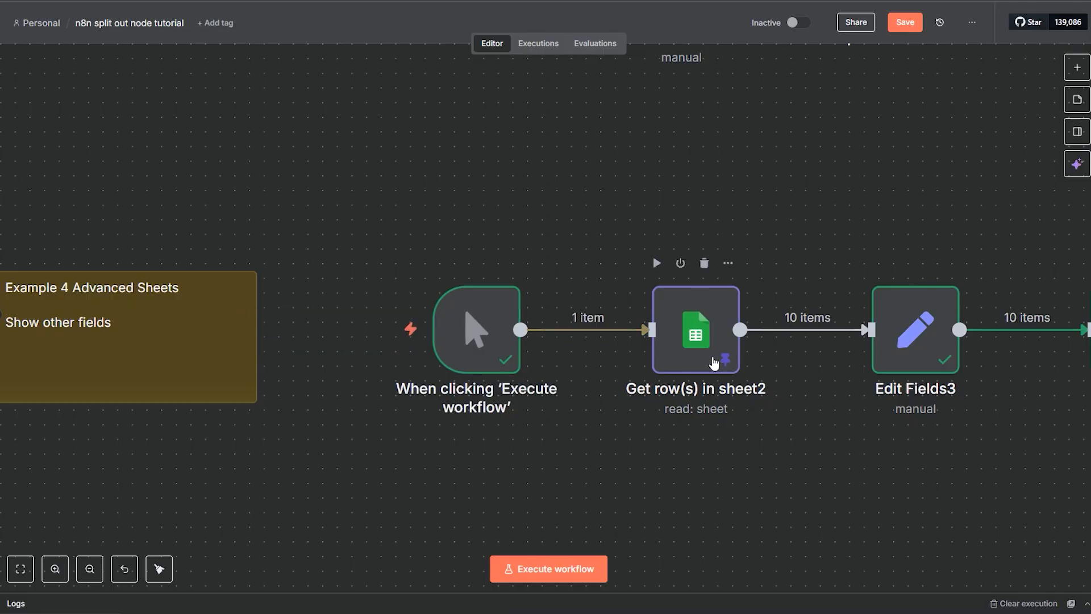
pyautogui.hscroll(5, 755, 470)
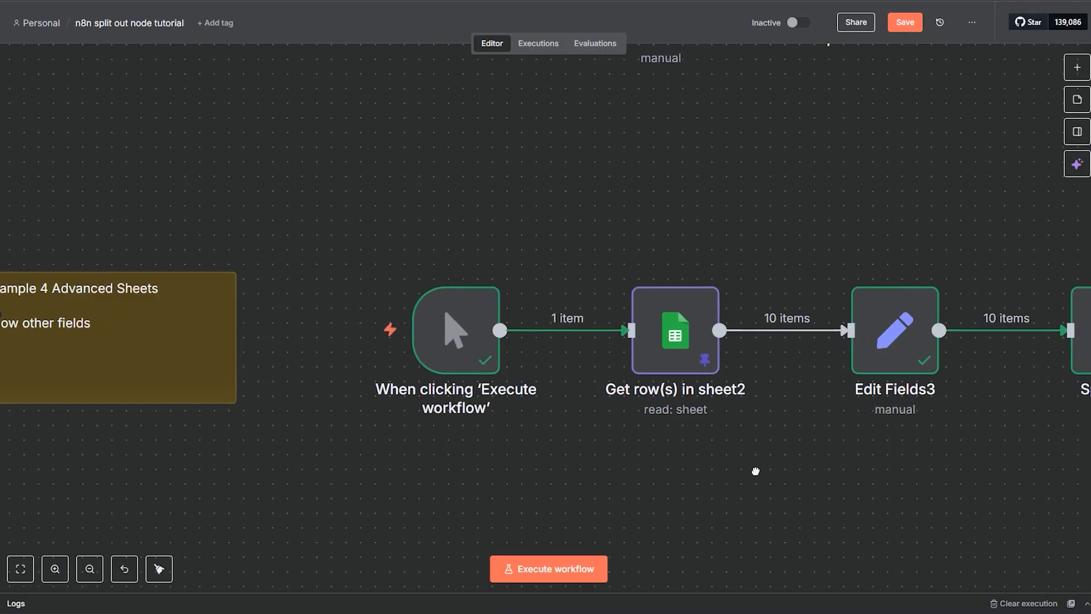
pyautogui.hscroll(3, 829, 392)
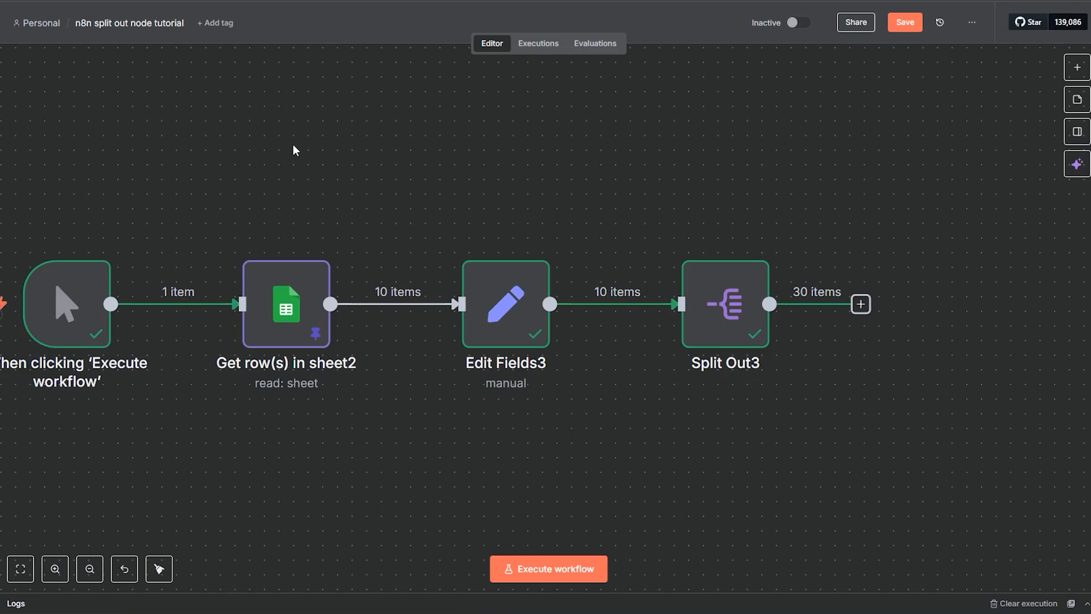
# Step: Look over all four Split Out example flows together on the canvas
pyautogui.moveTo(292, 146); pyautogui.dragTo(479, 208)
pyautogui.click(90, 569)
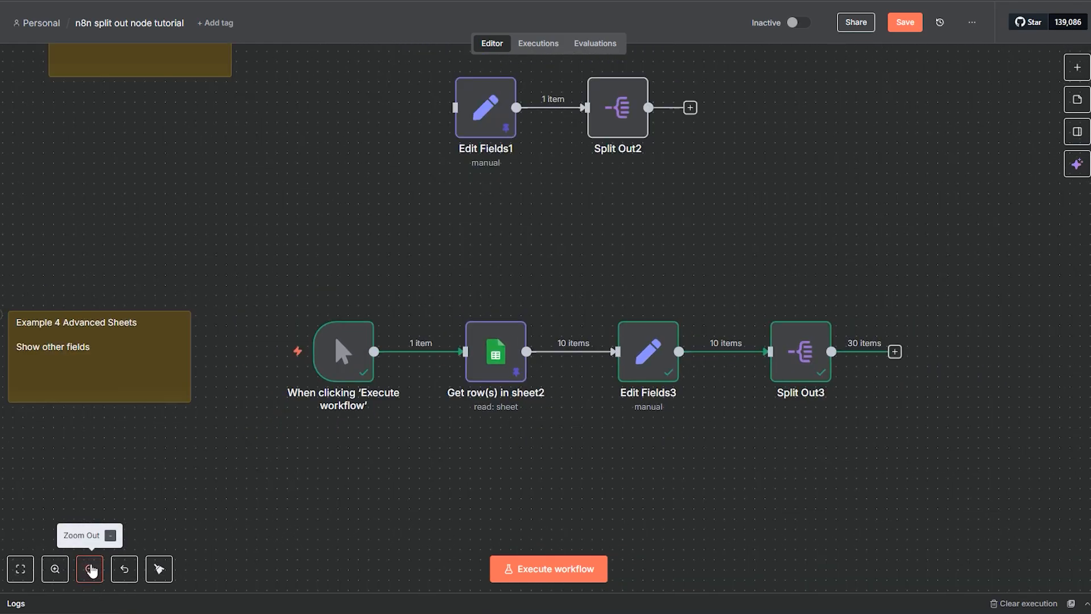
pyautogui.click(90, 569)
pyautogui.click(90, 569)
pyautogui.moveTo(720, 207); pyautogui.dragTo(716, 464)
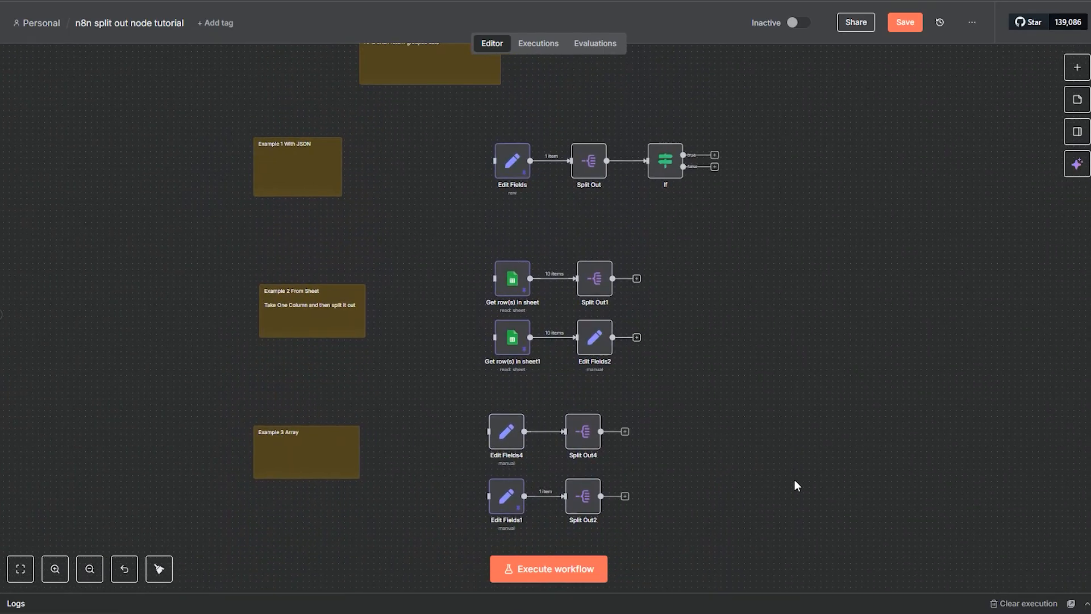
pyautogui.moveTo(794, 480); pyautogui.dragTo(791, 344)
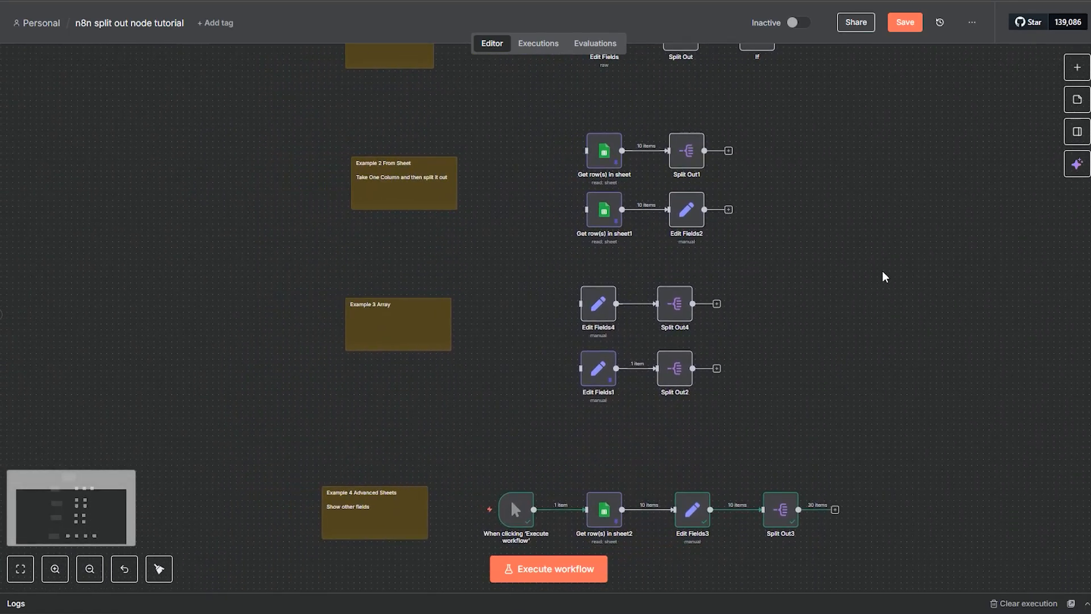
pyautogui.moveTo(874, 267); pyautogui.dragTo(851, 254)
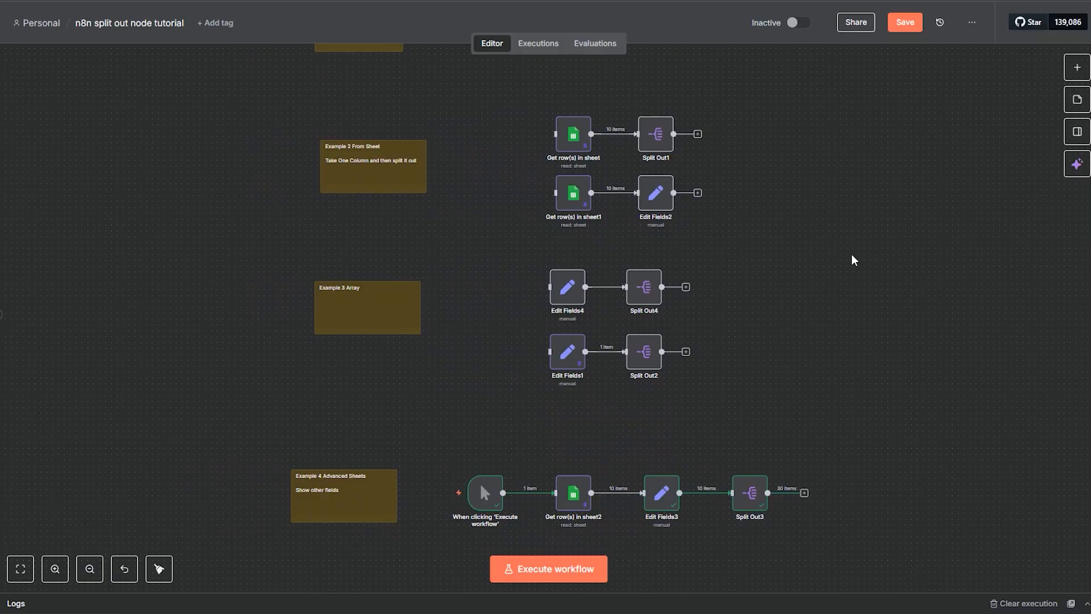